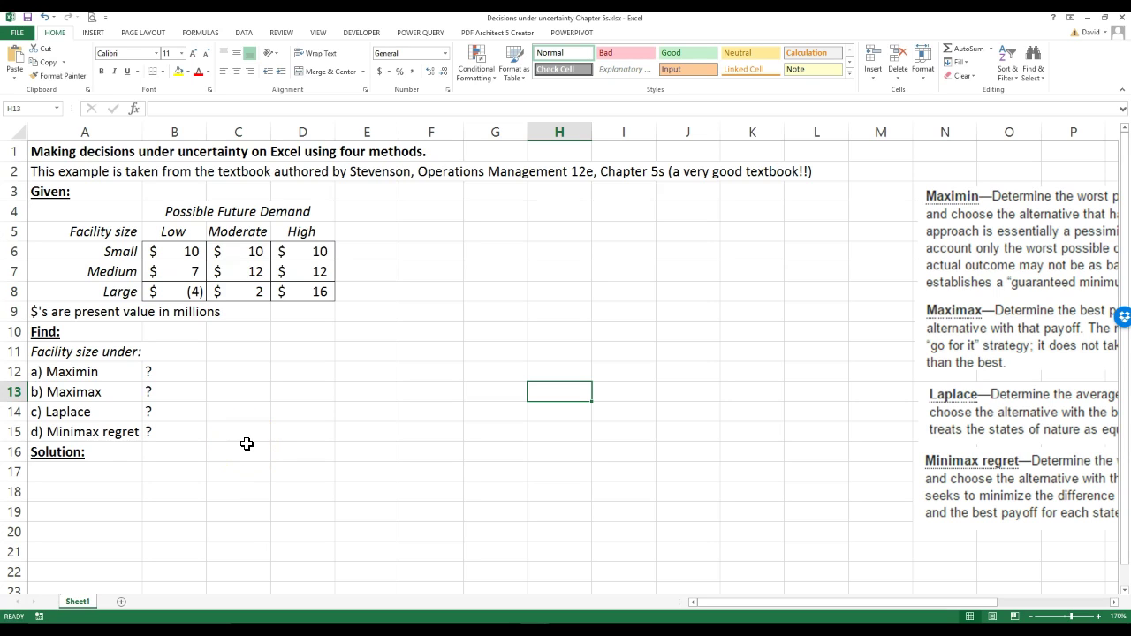
Step: Examine the three facility size alternatives, Small, Medium and Large, in the given payoff table
click(81, 371)
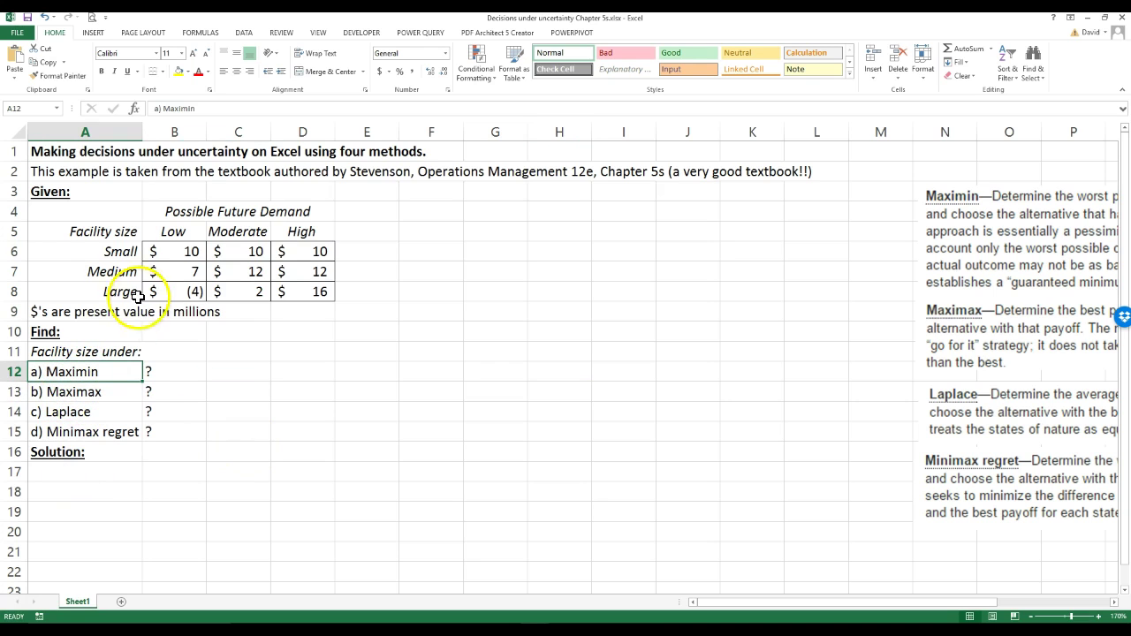
click(117, 233)
click(119, 251)
click(119, 271)
click(120, 292)
click(120, 269)
click(120, 251)
click(121, 279)
click(120, 290)
click(118, 253)
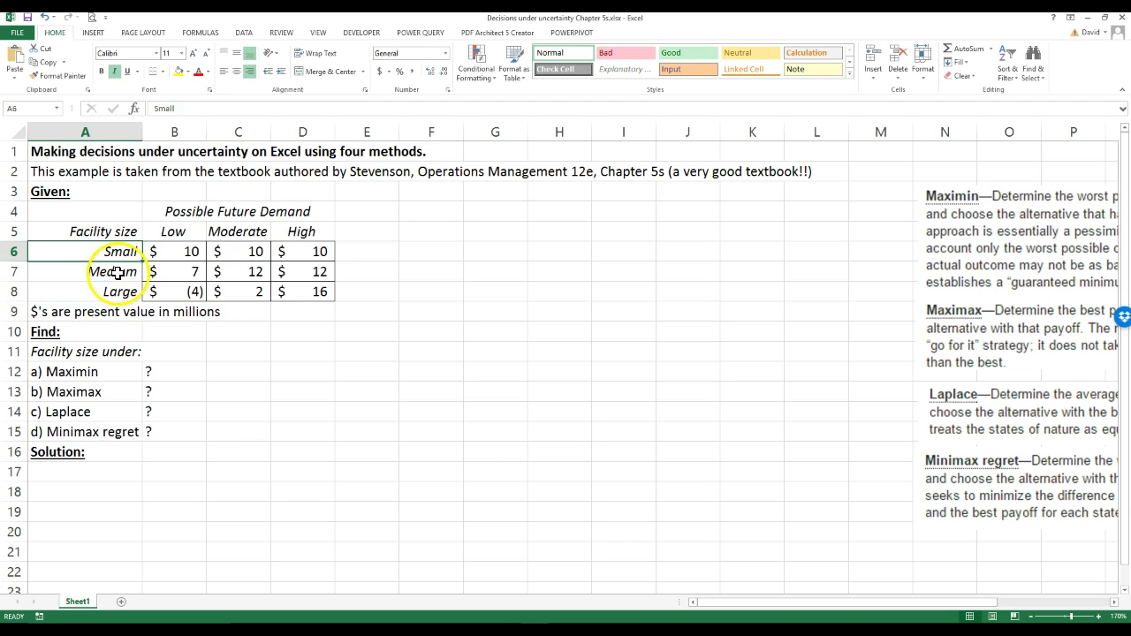
click(117, 272)
click(114, 291)
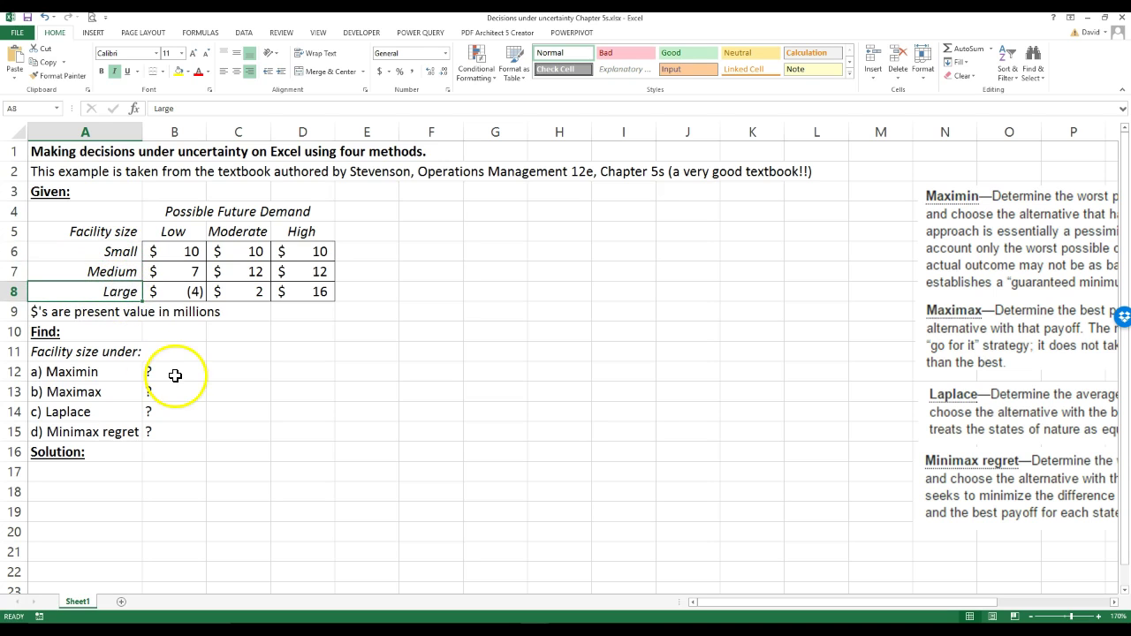
Step: Examine the Low, Moderate and High possible future demand levels heading the given payoff table
click(173, 231)
click(235, 232)
click(303, 233)
click(242, 232)
click(181, 230)
click(232, 231)
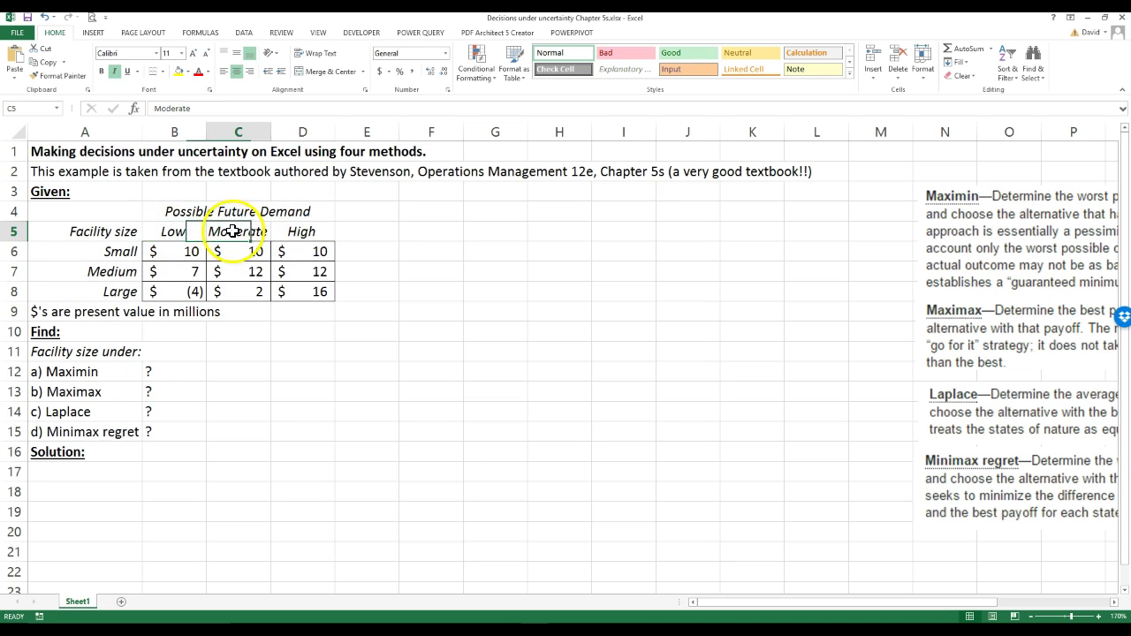
click(301, 231)
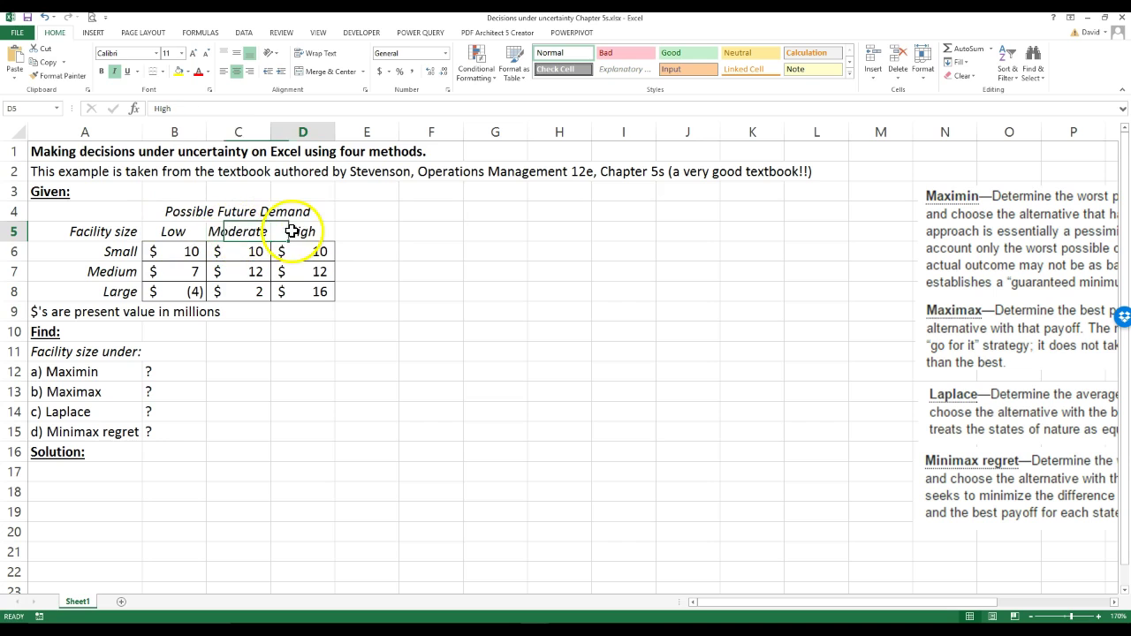
click(178, 229)
click(233, 232)
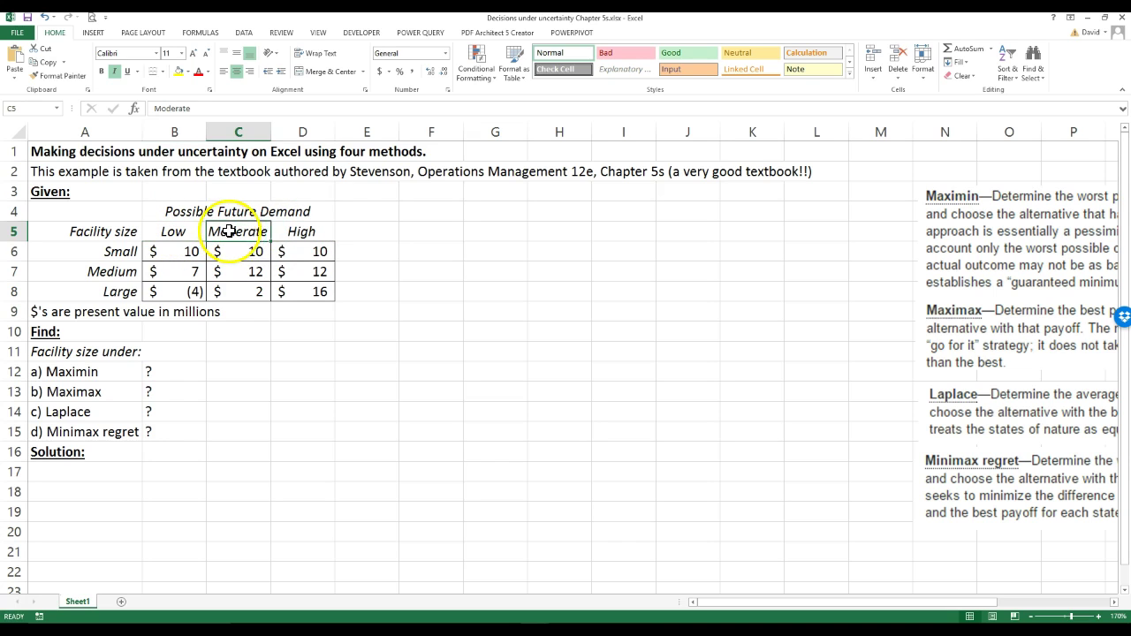
click(307, 234)
Step: Examine the payoffs of the Small and Medium facilities under each demand level in the given table
click(190, 252)
drag(247, 252, 290, 291)
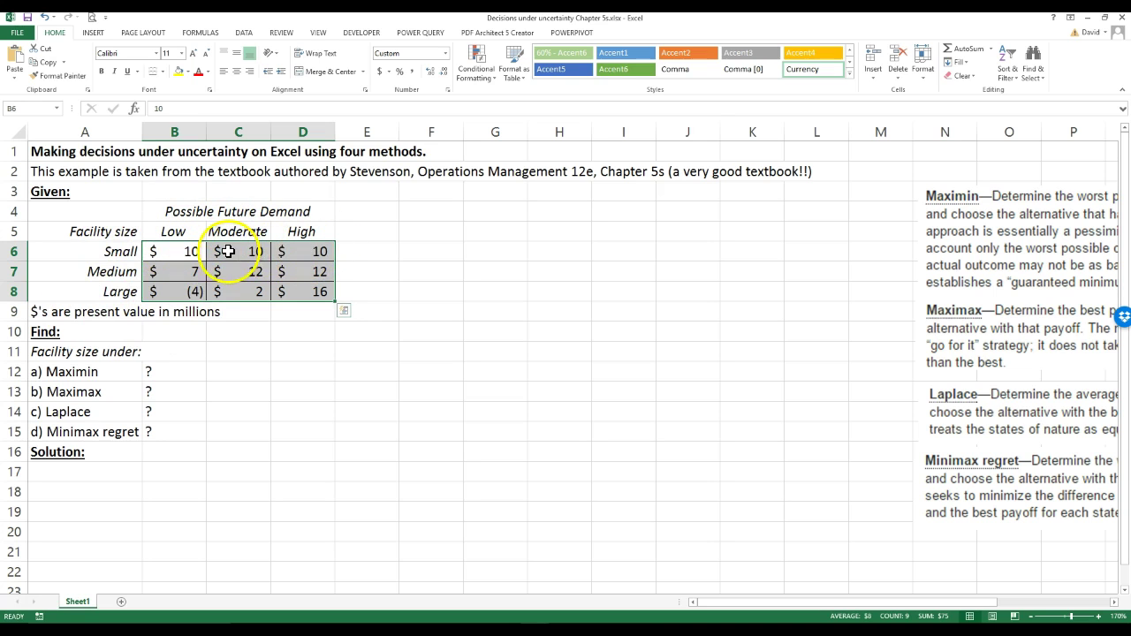
click(119, 251)
click(176, 252)
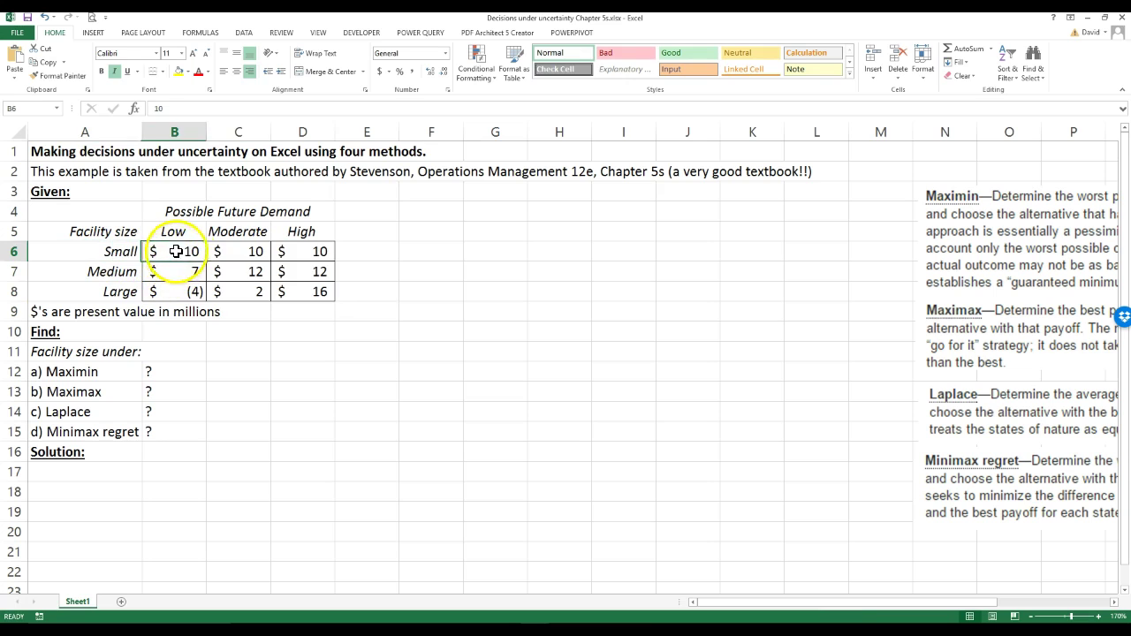
drag(176, 251, 291, 253)
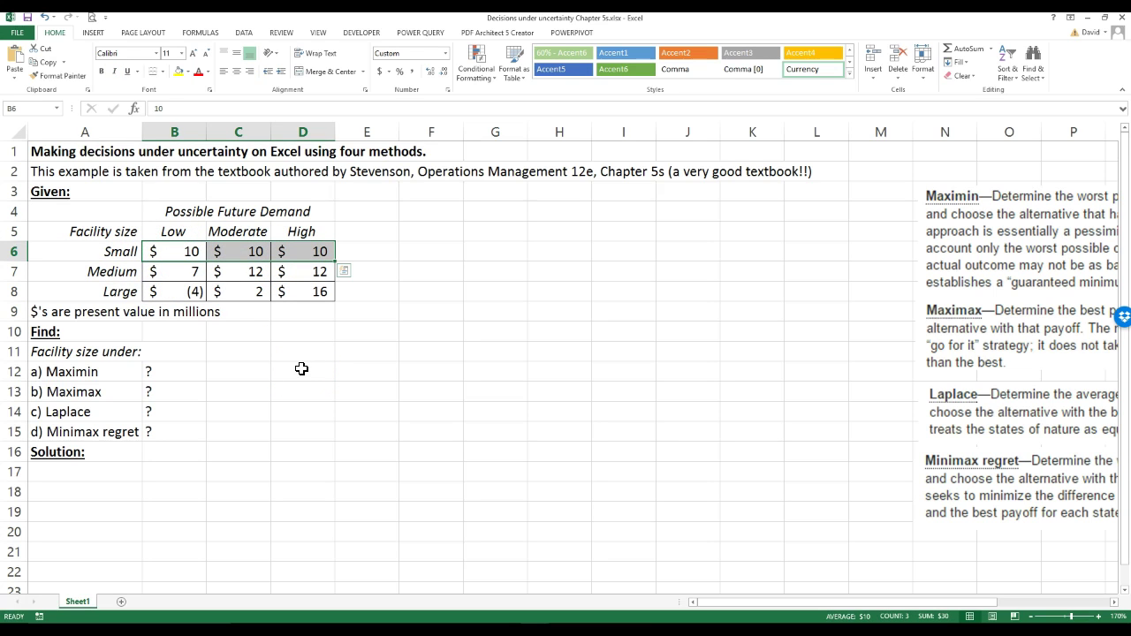
drag(189, 270, 299, 272)
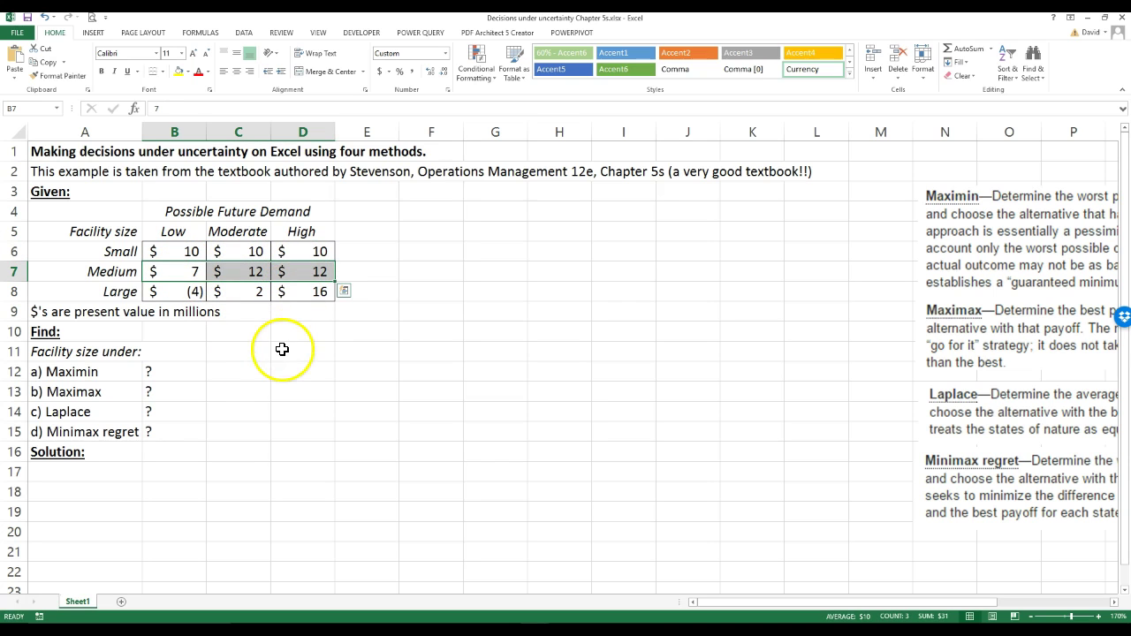
click(184, 270)
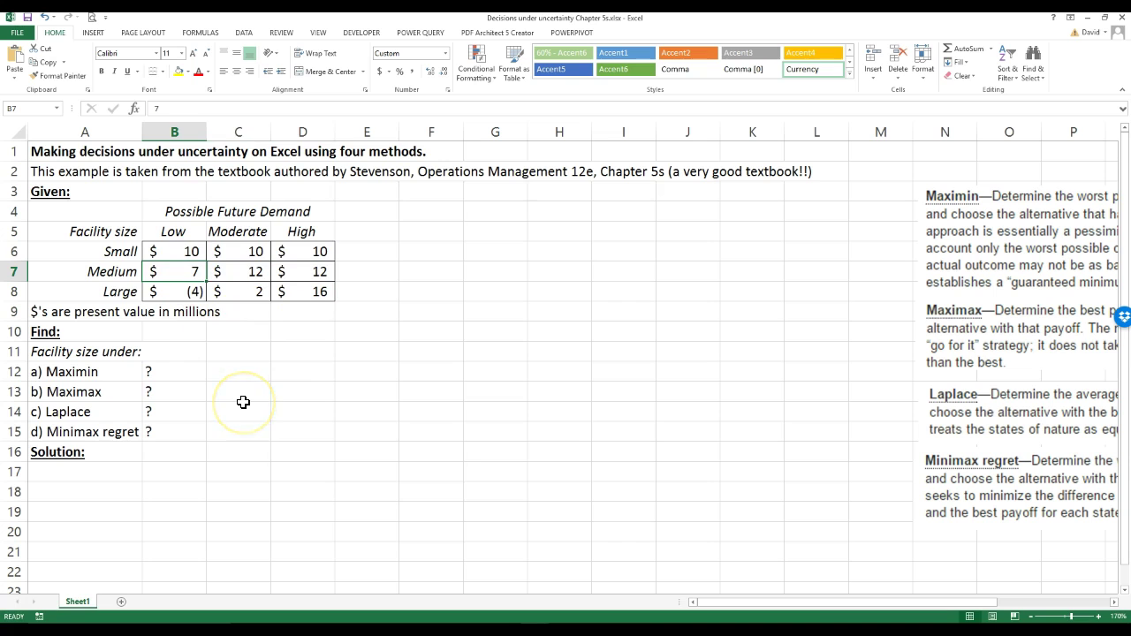
click(255, 270)
click(302, 271)
click(253, 271)
click(306, 270)
click(260, 270)
click(298, 271)
Step: Examine the Large facility's payoffs under each demand level and compare them with the rest of the given table
click(121, 291)
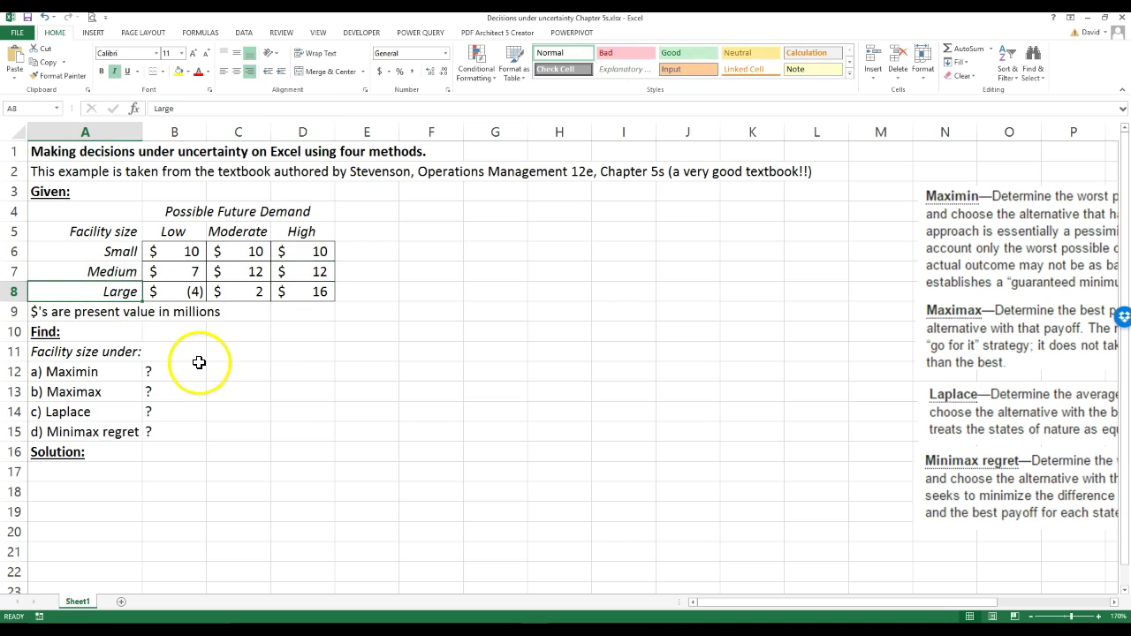
click(181, 293)
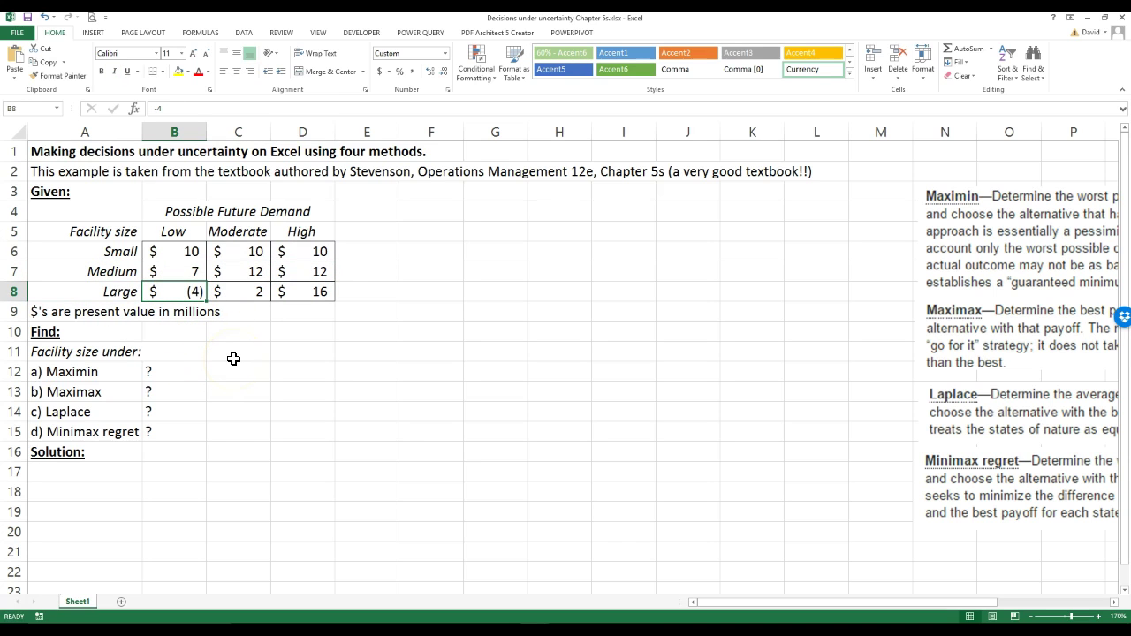
click(239, 292)
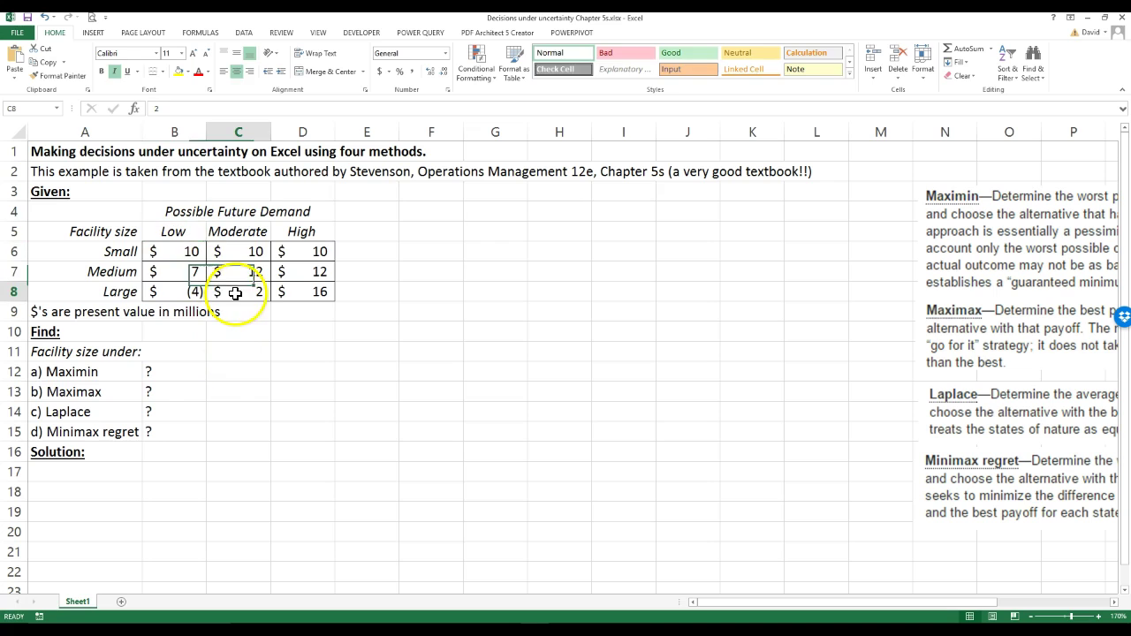
click(306, 294)
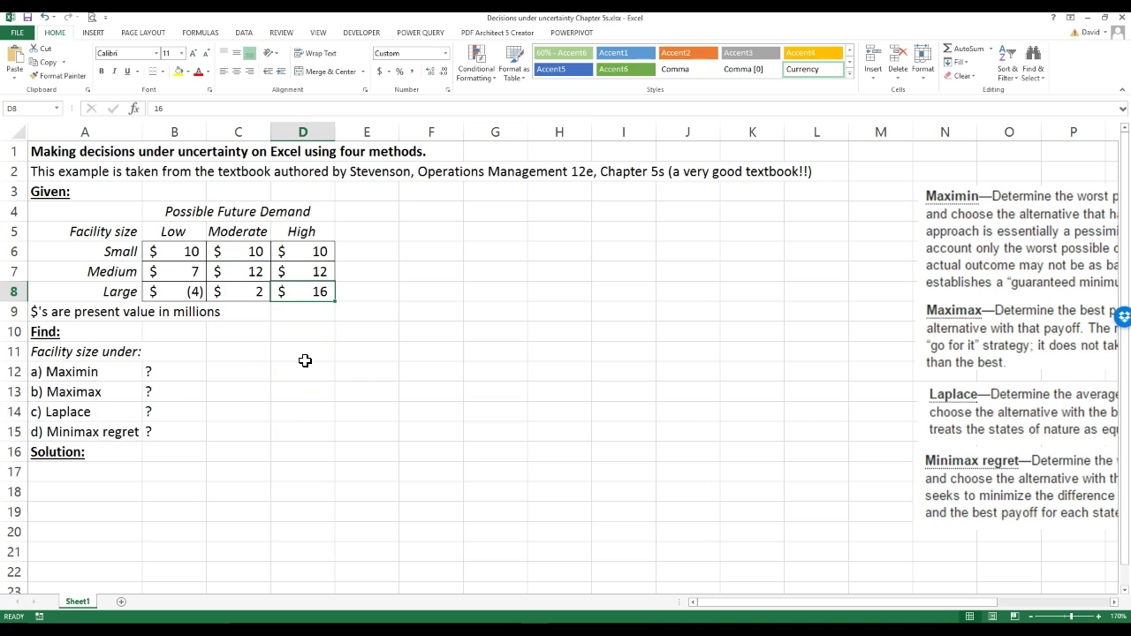
drag(181, 251, 301, 294)
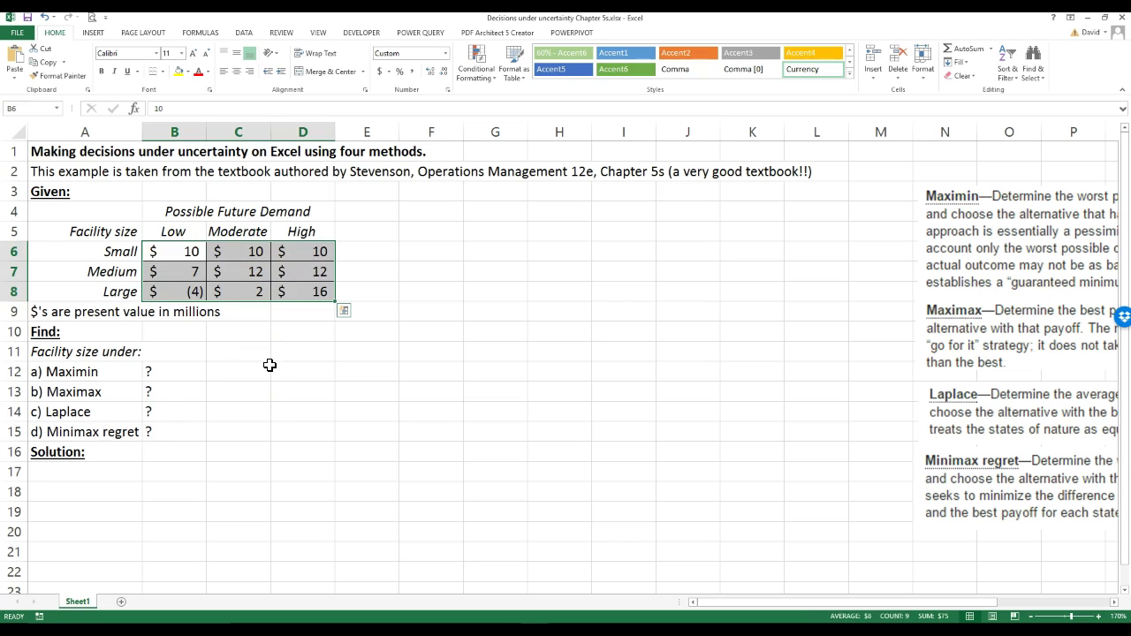
drag(152, 251, 299, 251)
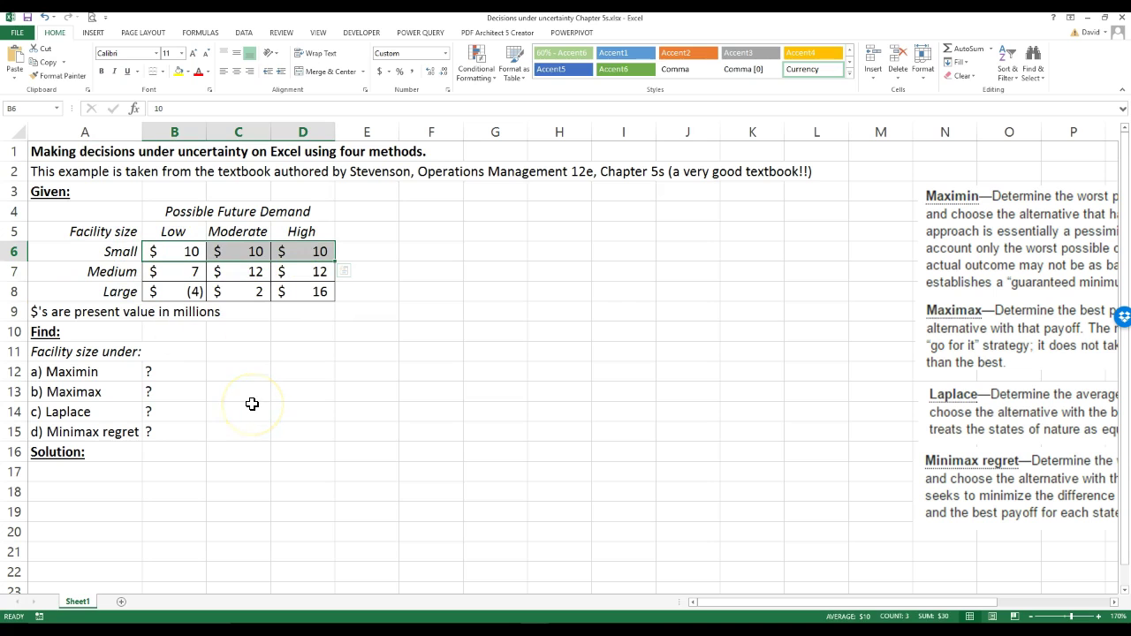
click(108, 292)
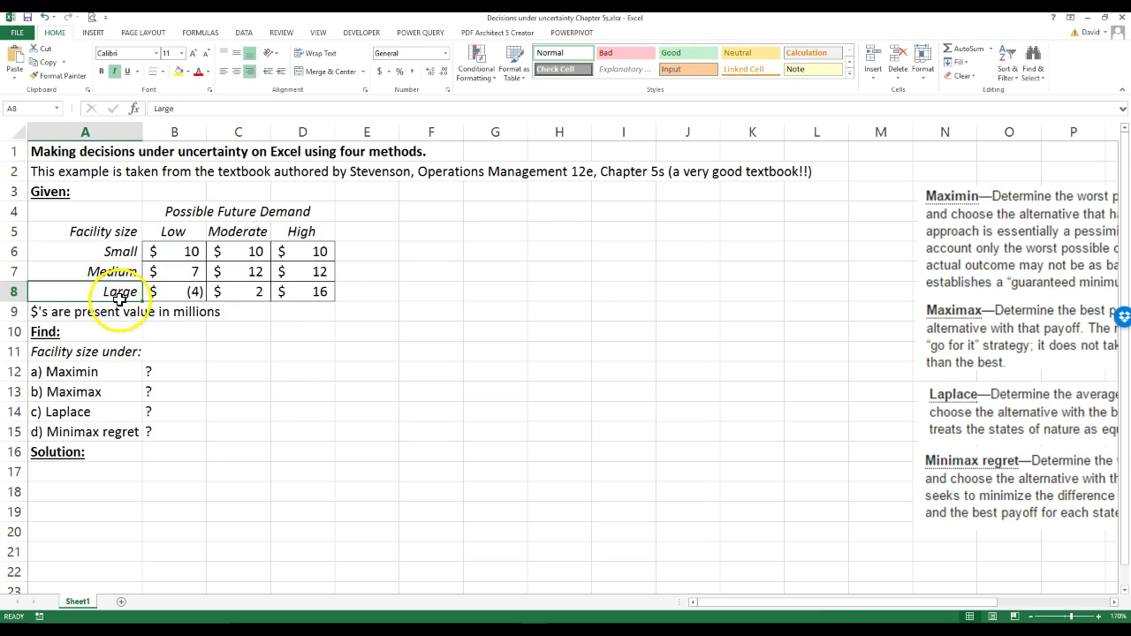
click(316, 292)
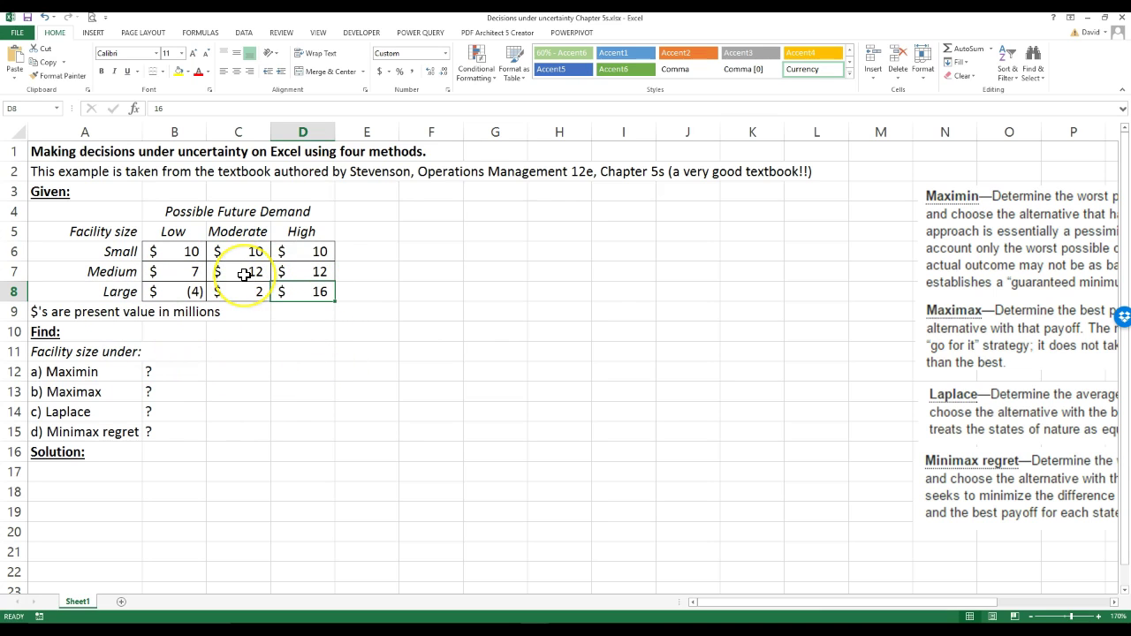
Step: Label the first solution part in A17 with a formula referencing the "a) Maximin" text in A12
drag(79, 371, 71, 432)
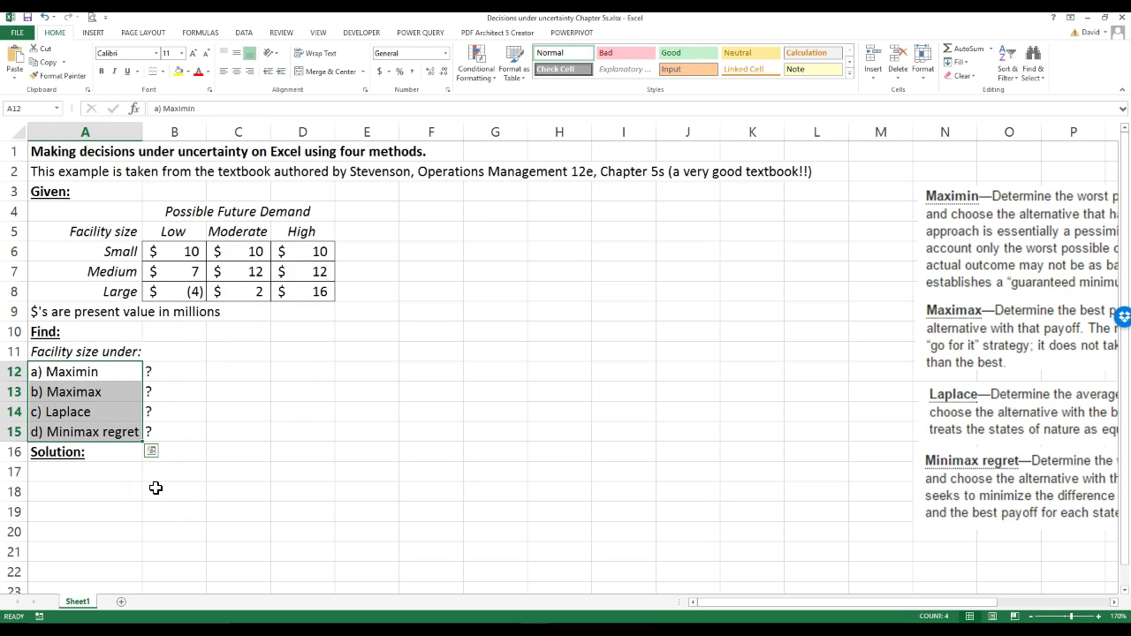
click(58, 468)
text(=)
click(58, 371)
key(Return)
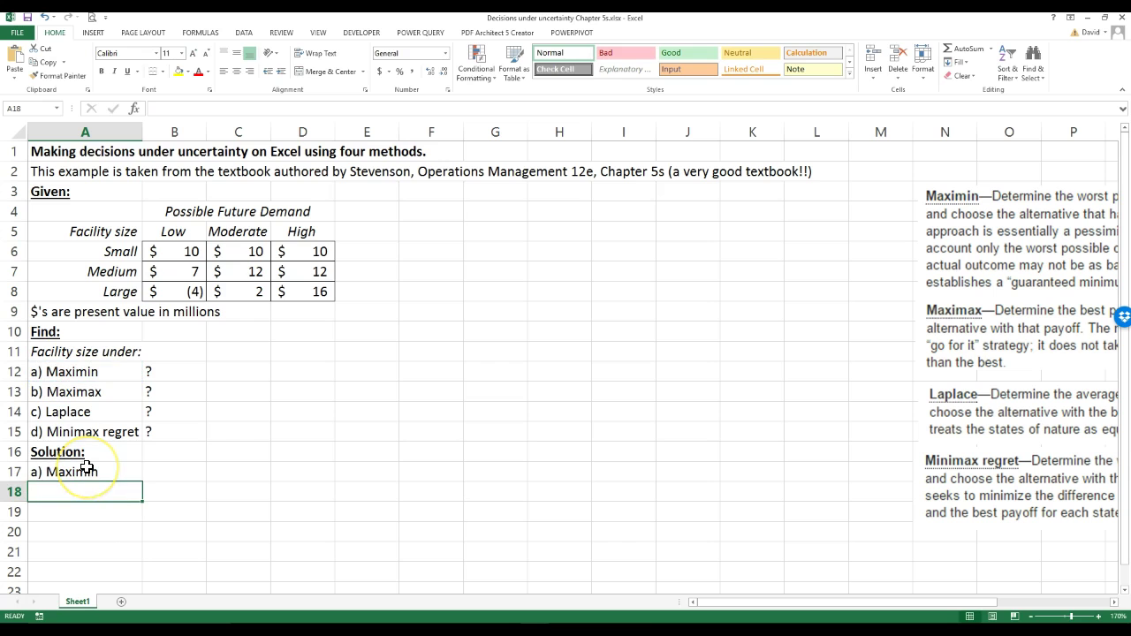
Step: Copy the given payoff table with its headings (A4:D8) to A18 under the Maximin solution label
drag(81, 212, 252, 296)
right_click(252, 296)
click(281, 316)
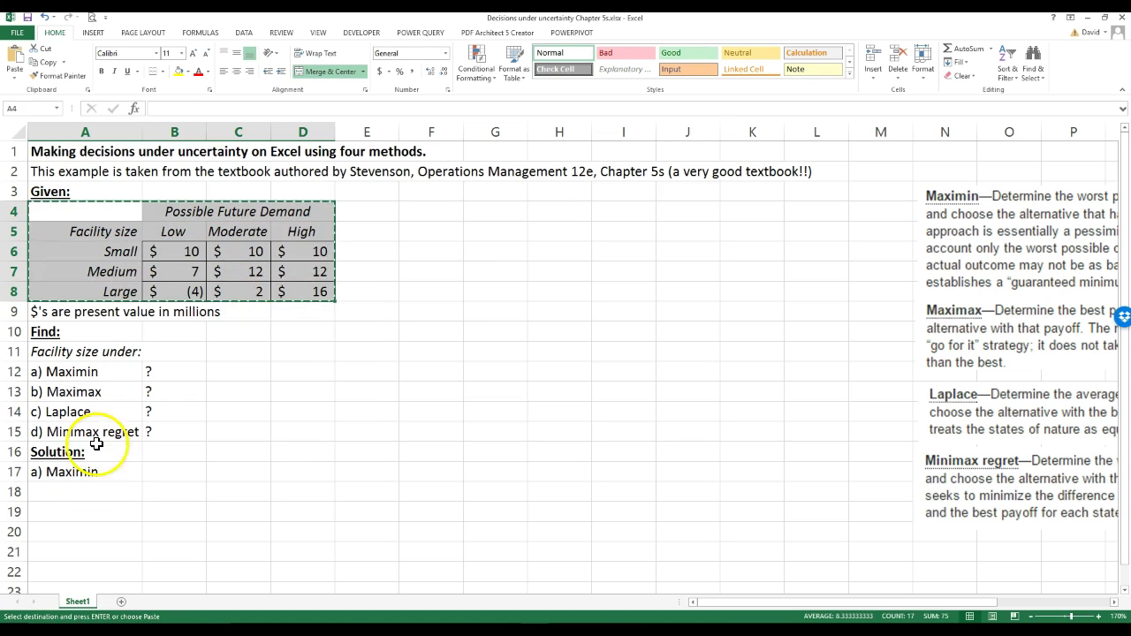
click(91, 487)
right_click(91, 487)
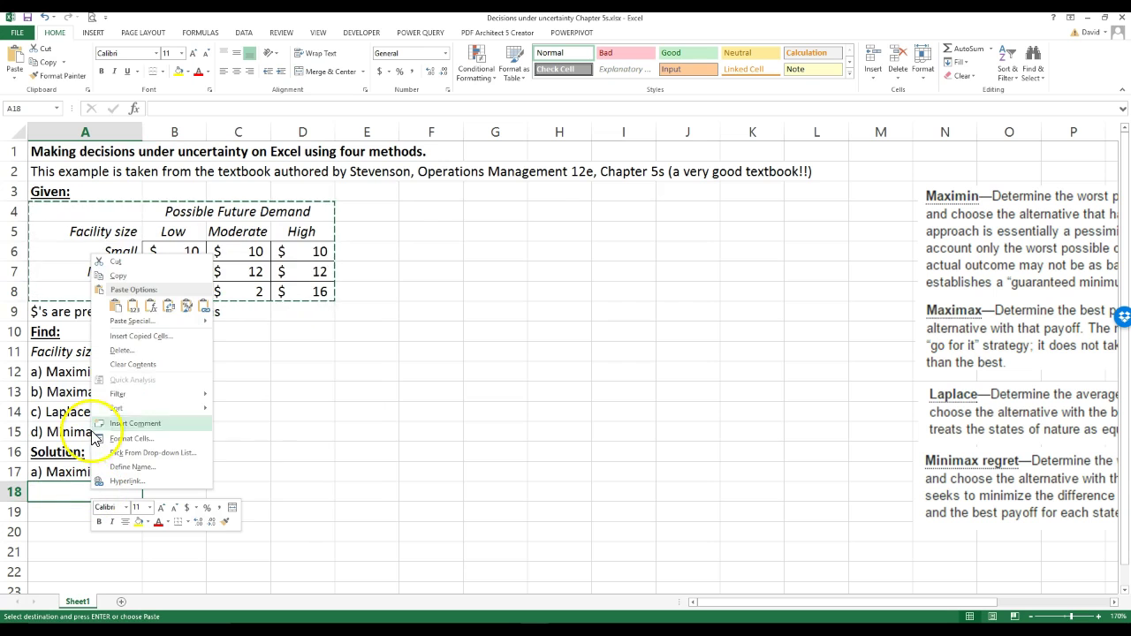
click(116, 310)
Step: Move the Maximin definition picture beside the copied payoff table, starting near column F at row 18
click(433, 488)
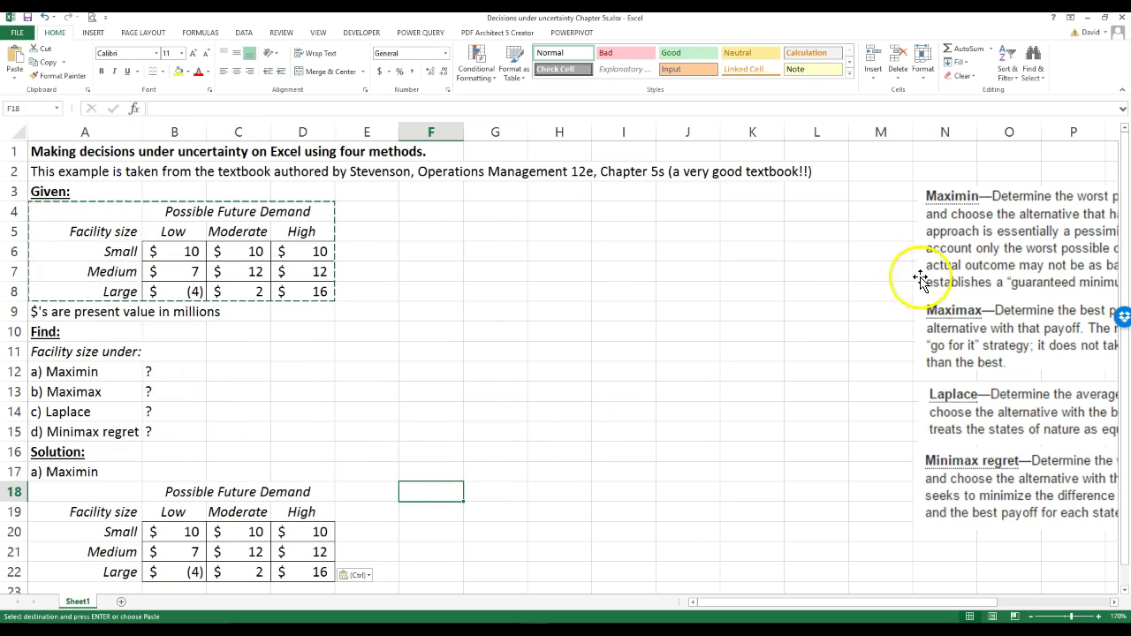
click(971, 202)
drag(966, 191, 503, 481)
scroll(411, 359, down, 2)
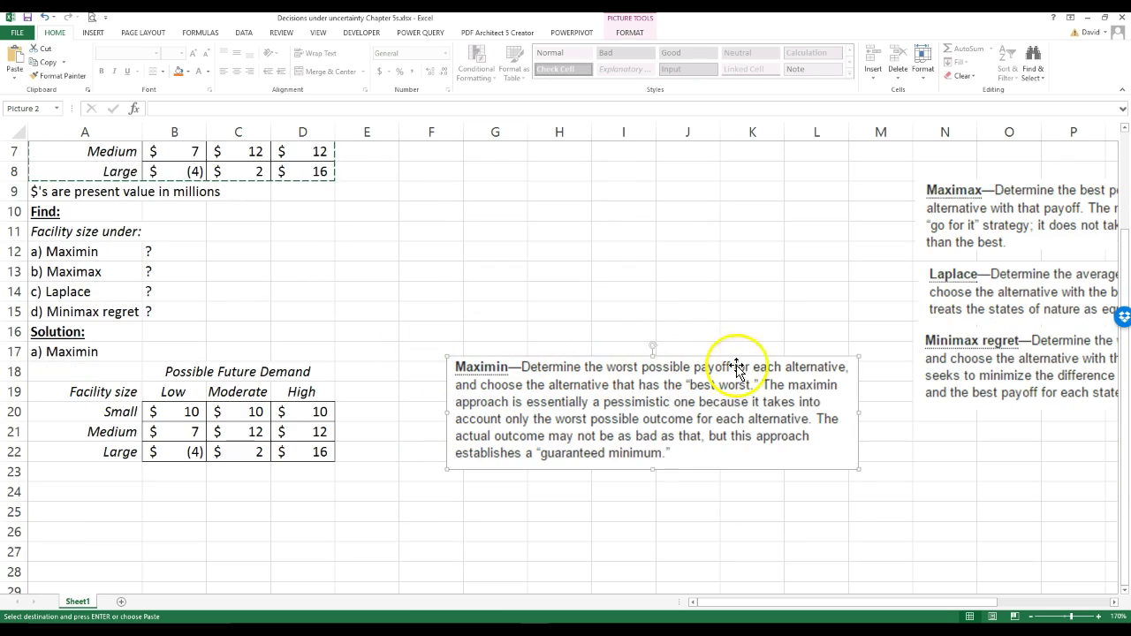
Step: Calculate the Small facility's worst payoff in E20 with the formula =MIN(B20:D20)
drag(171, 412, 280, 416)
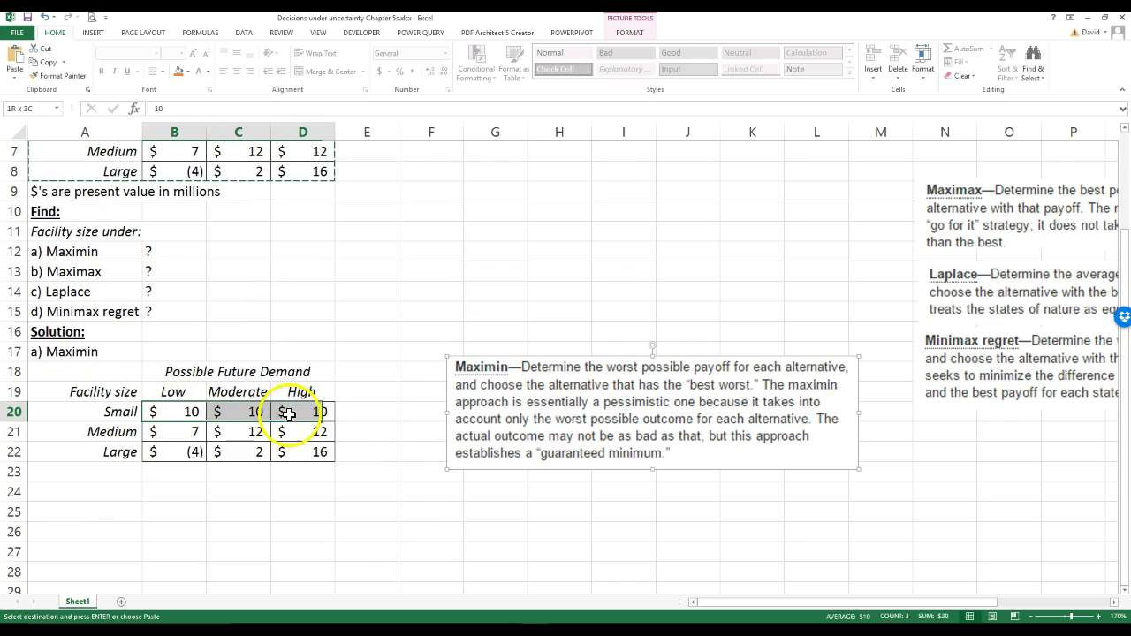
drag(181, 412, 286, 413)
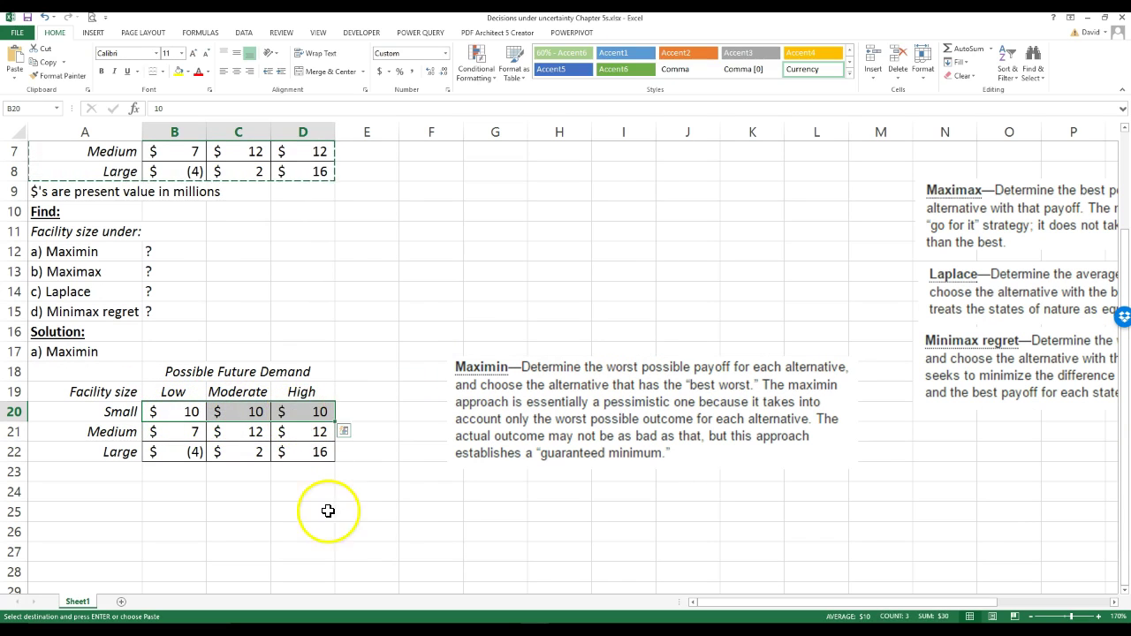
click(374, 413)
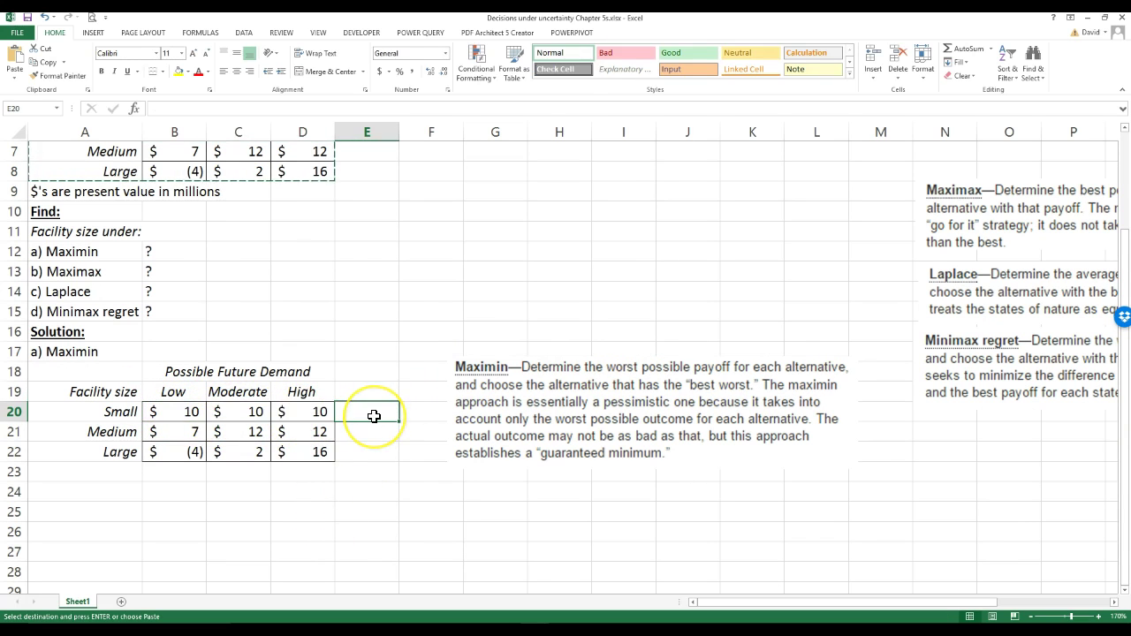
text(=min)
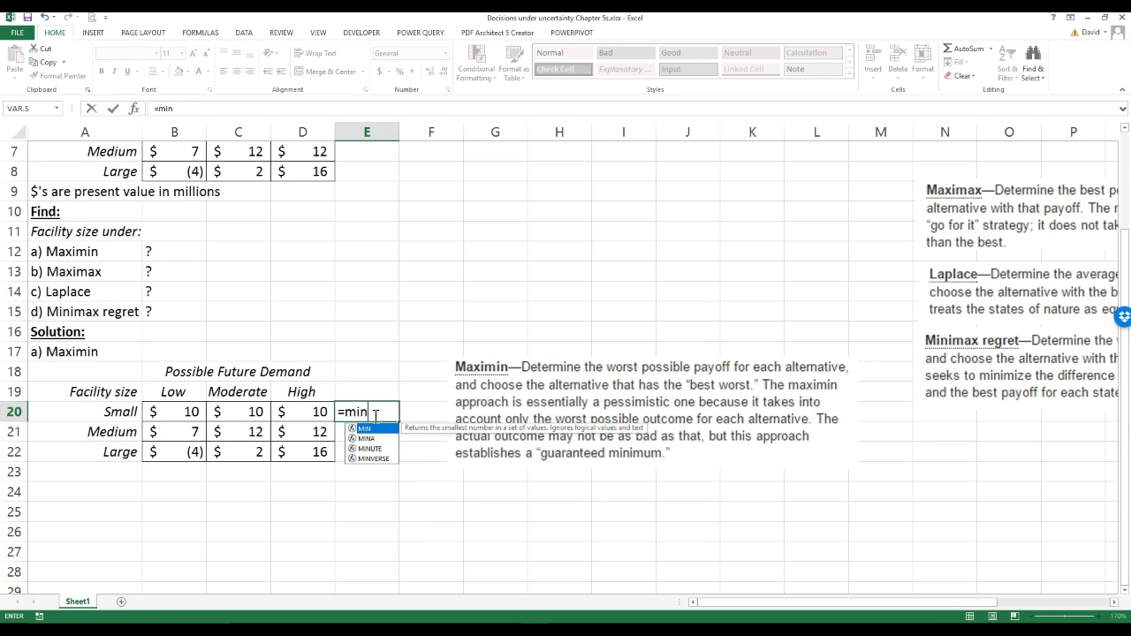
text(()
drag(173, 412, 285, 412)
key(Return)
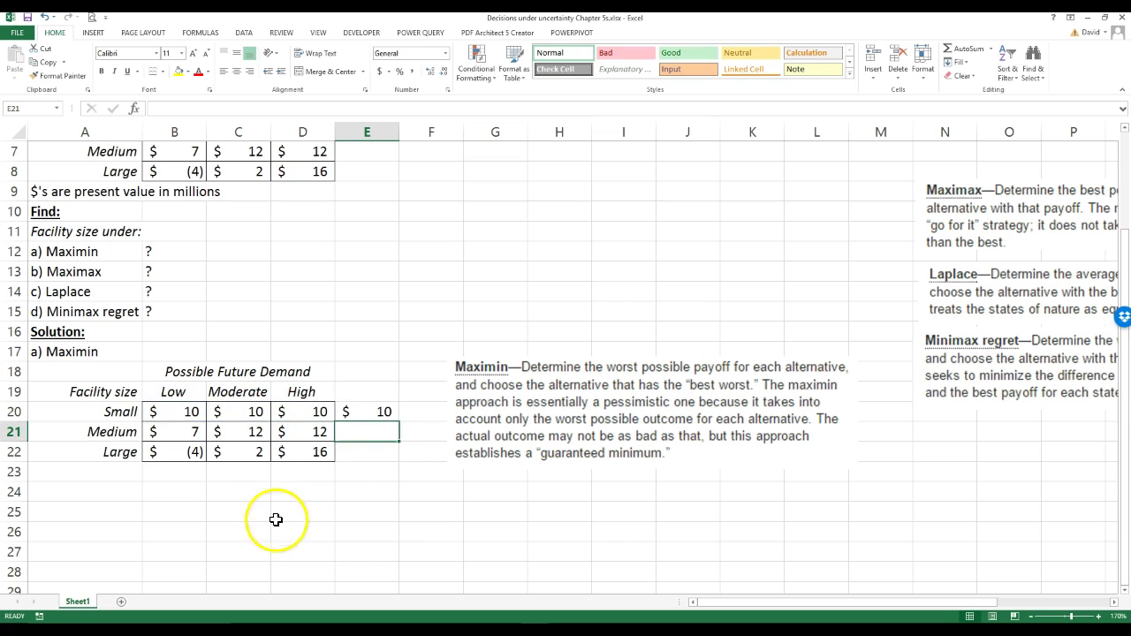
Step: Check the MIN formula in E20 and fill it down through E22 for the Medium and Large facilities
click(367, 416)
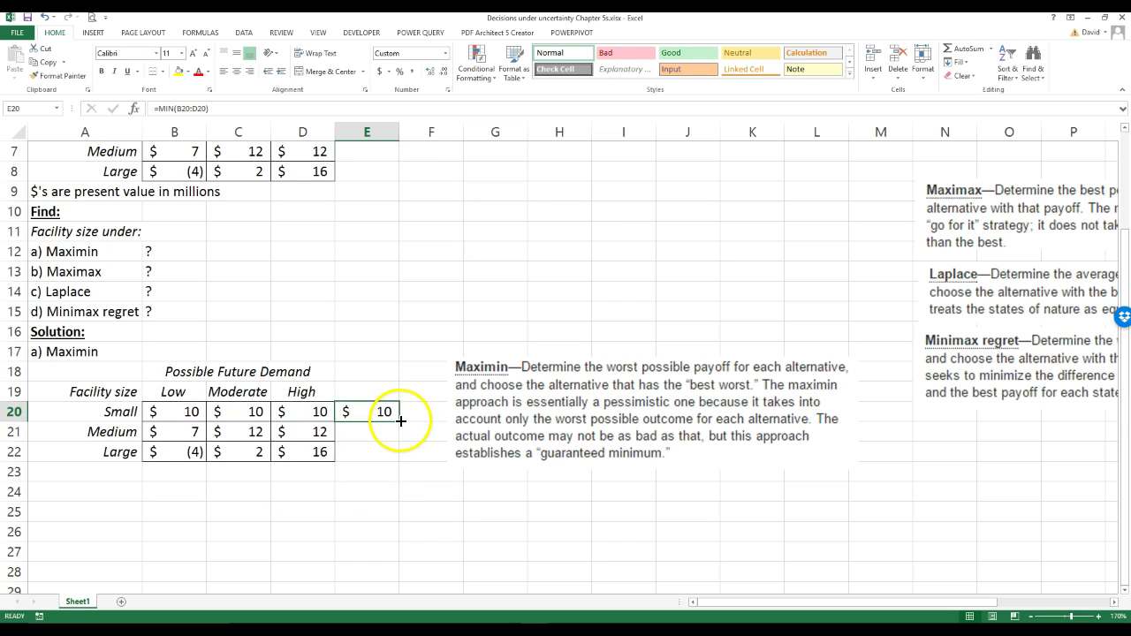
double_click(375, 412)
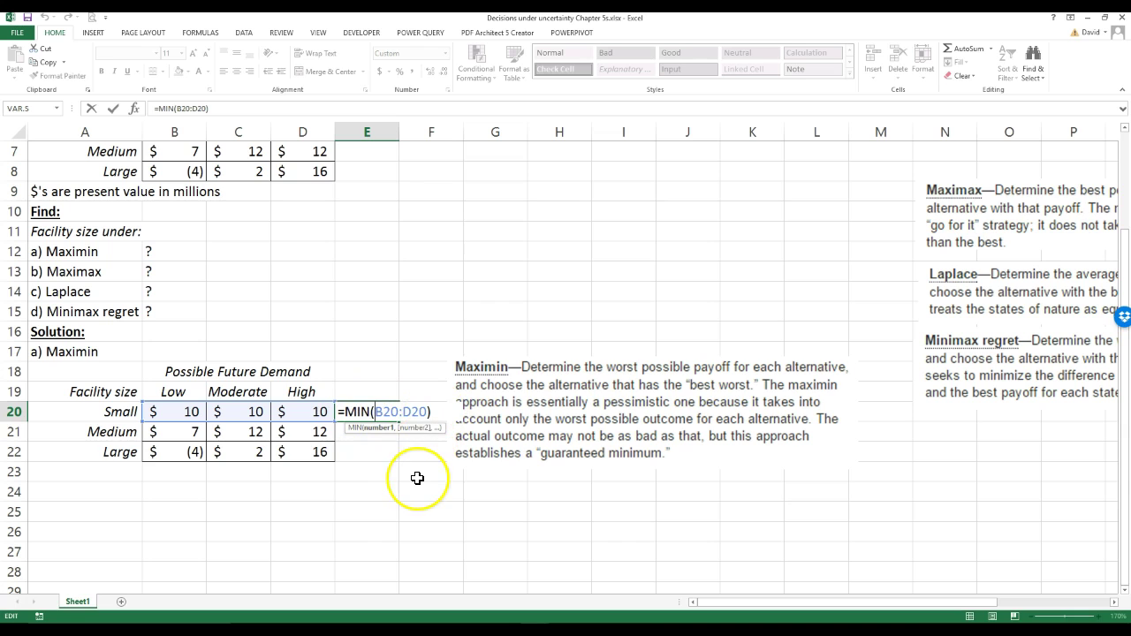
key(Return)
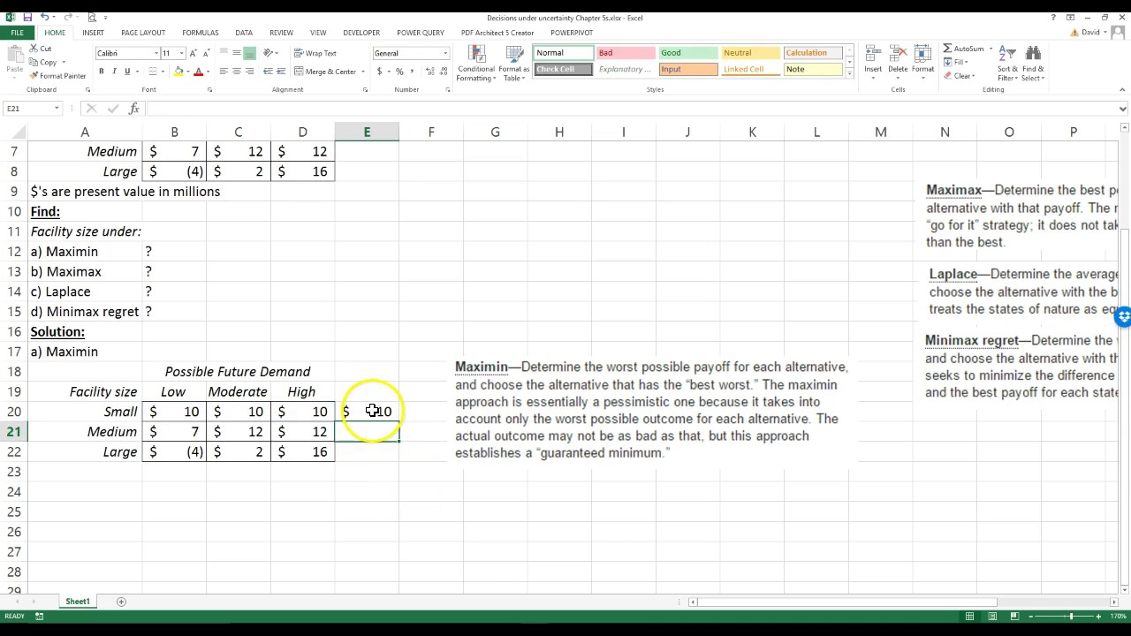
click(204, 410)
drag(209, 409, 291, 413)
click(366, 412)
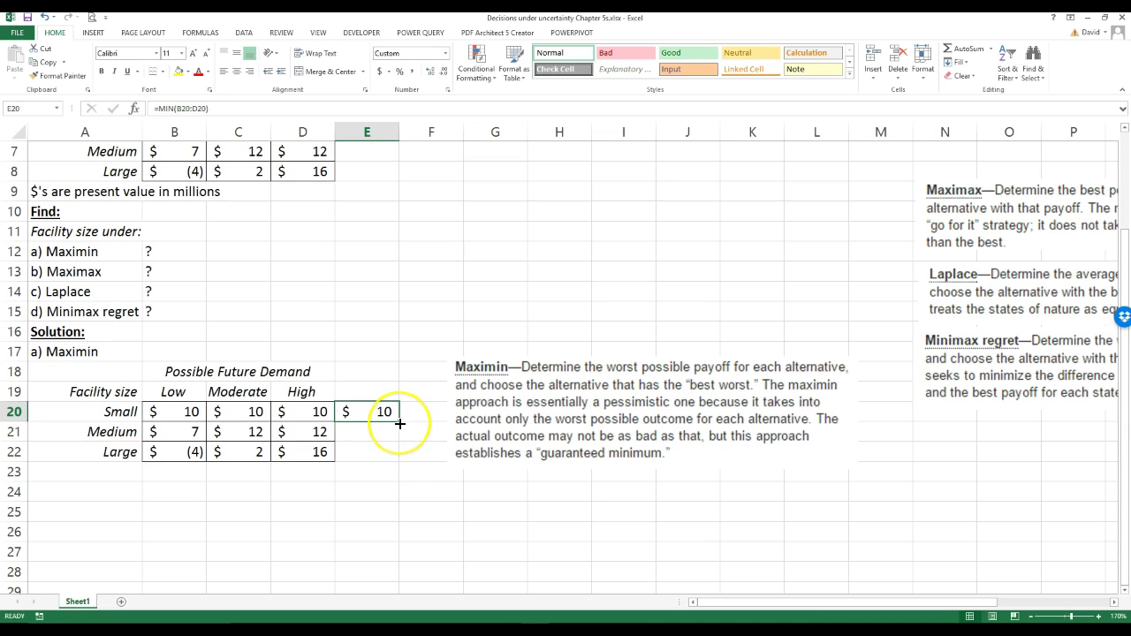
drag(400, 424, 362, 459)
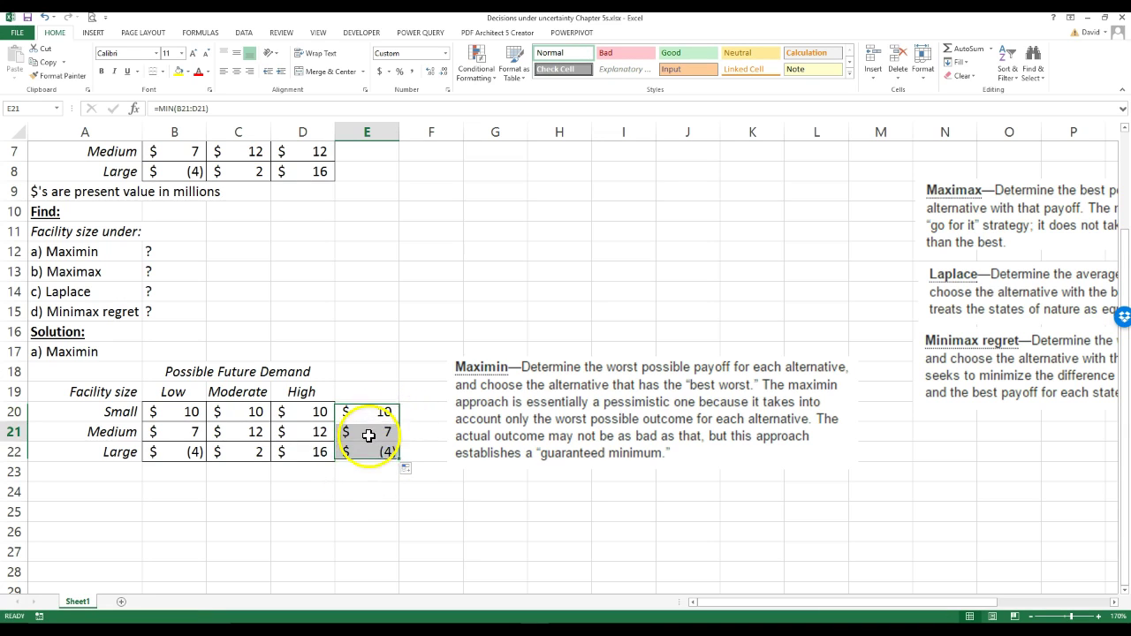
Step: Compare the Medium and Large rows' payoffs with their worst-payoff values in column E, ending at the Small facility's E20
key(Right)
key(Right)
key(Right)
key(Left)
key(Left)
key(Left)
key(Left)
key(Right)
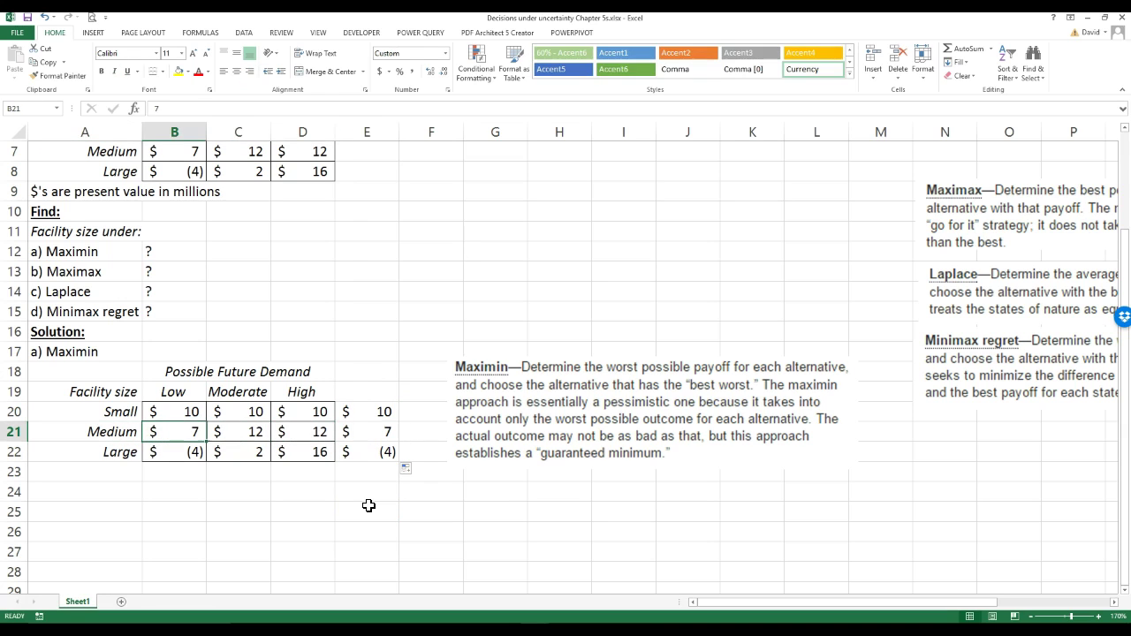
key(Right)
key(Right)
key(Right)
key(Right)
key(Right)
key(Left)
key(Left)
key(Down)
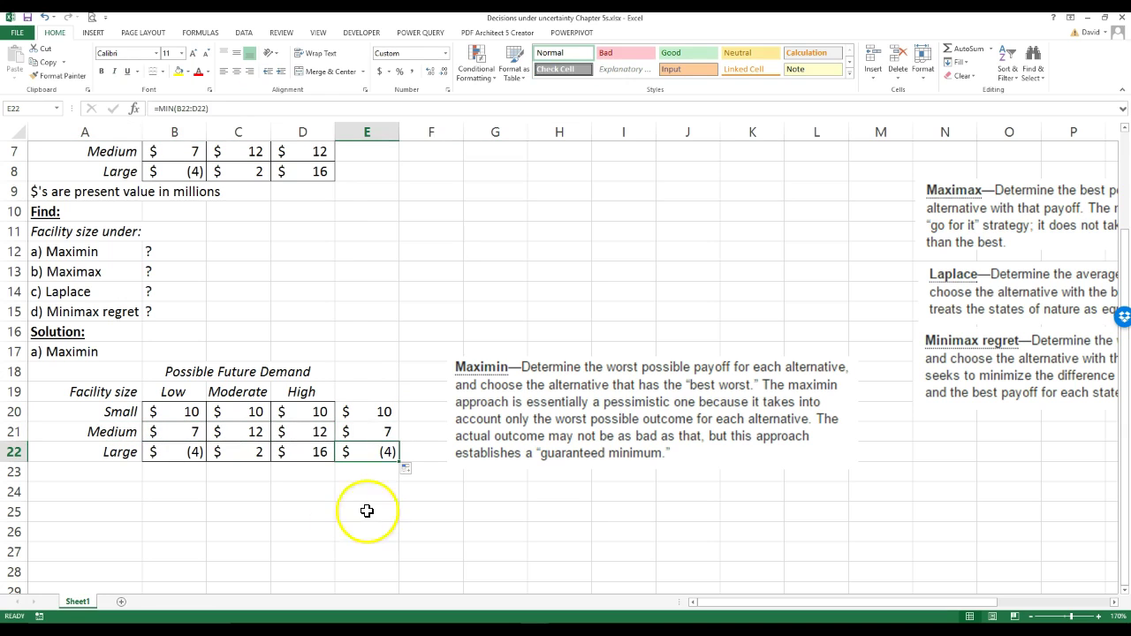
key(Left)
key(Left)
key(Left)
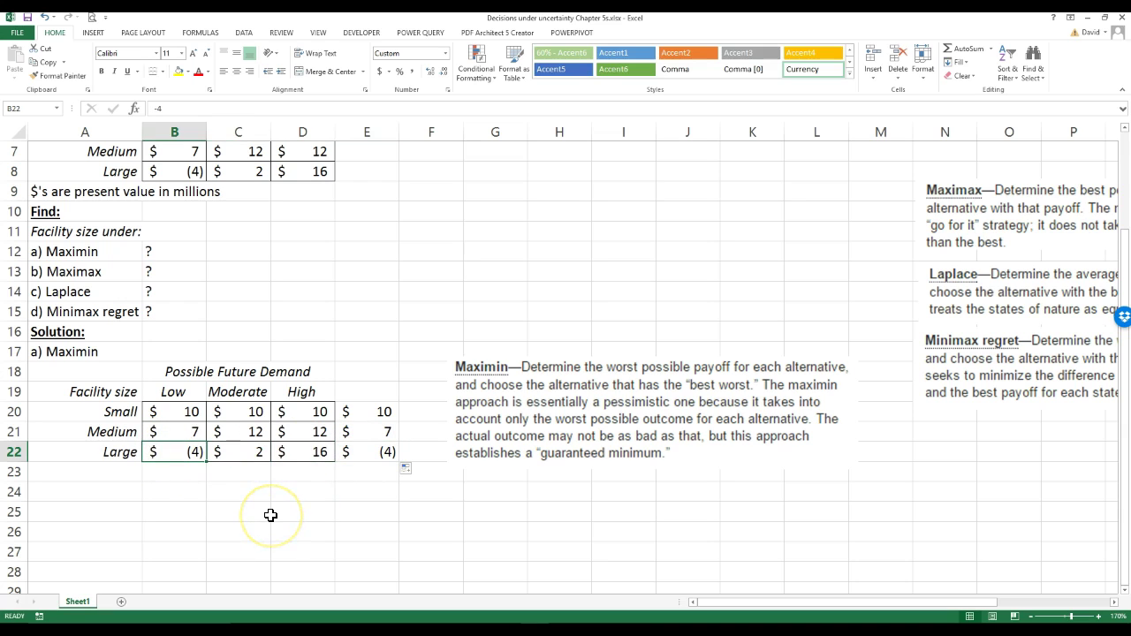
key(Right)
key(Right)
key(Right)
key(Up)
key(Up)
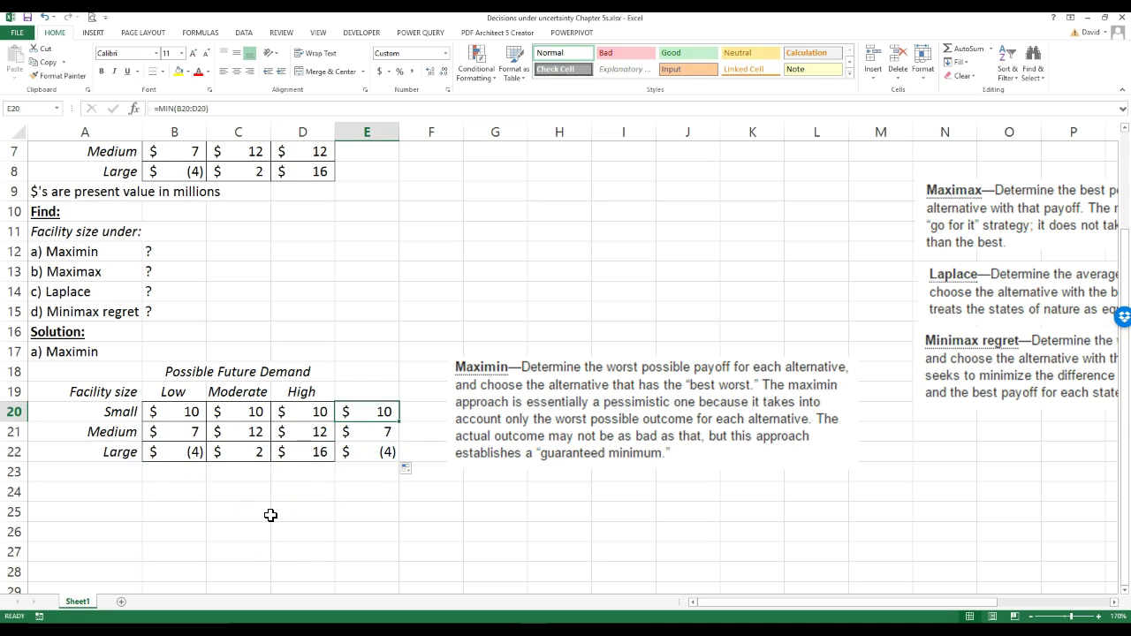
key(Down)
key(Up)
key(Up)
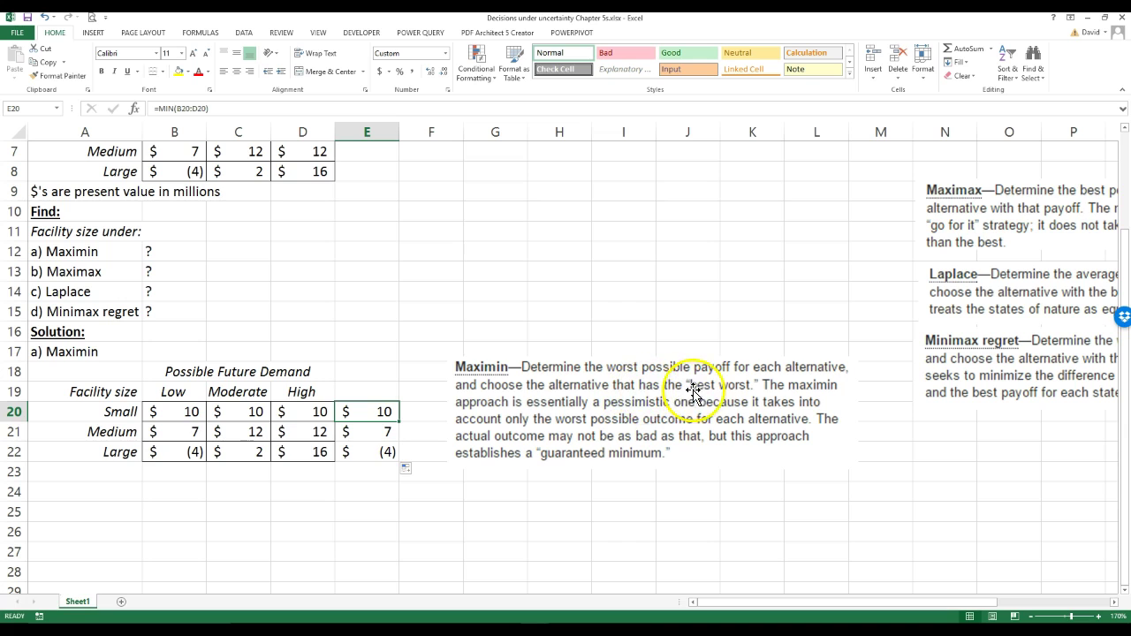
Step: Label D23 as maximum and calculate the best of the worst payoffs in E23 with =MAX(E20:E22)
click(295, 474)
text(m)
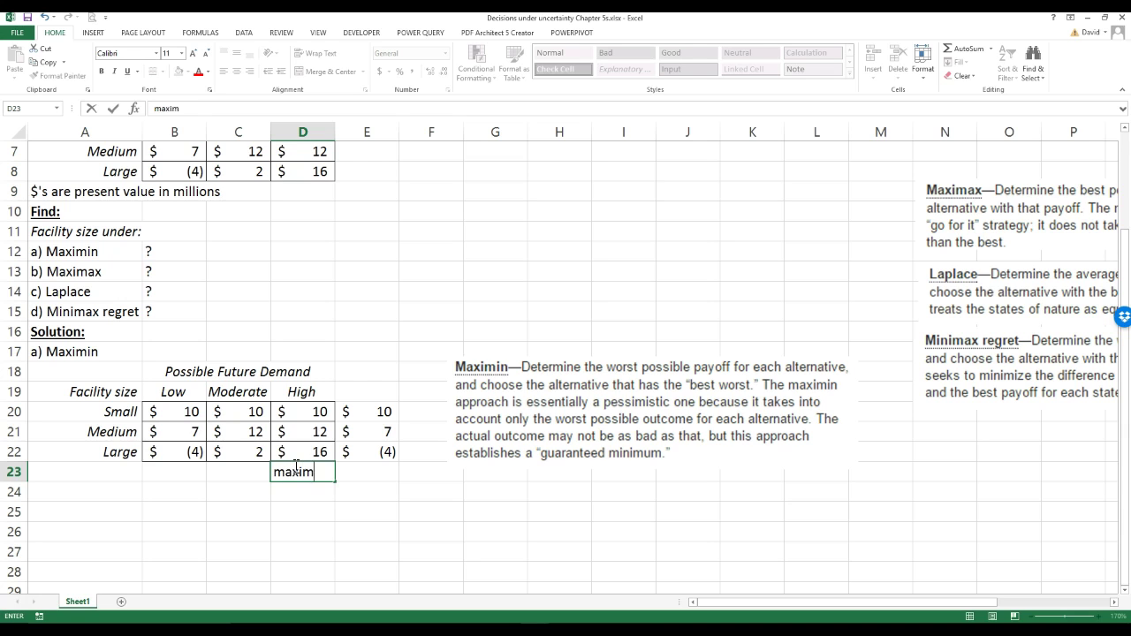
text(iximum)
key(Tab)
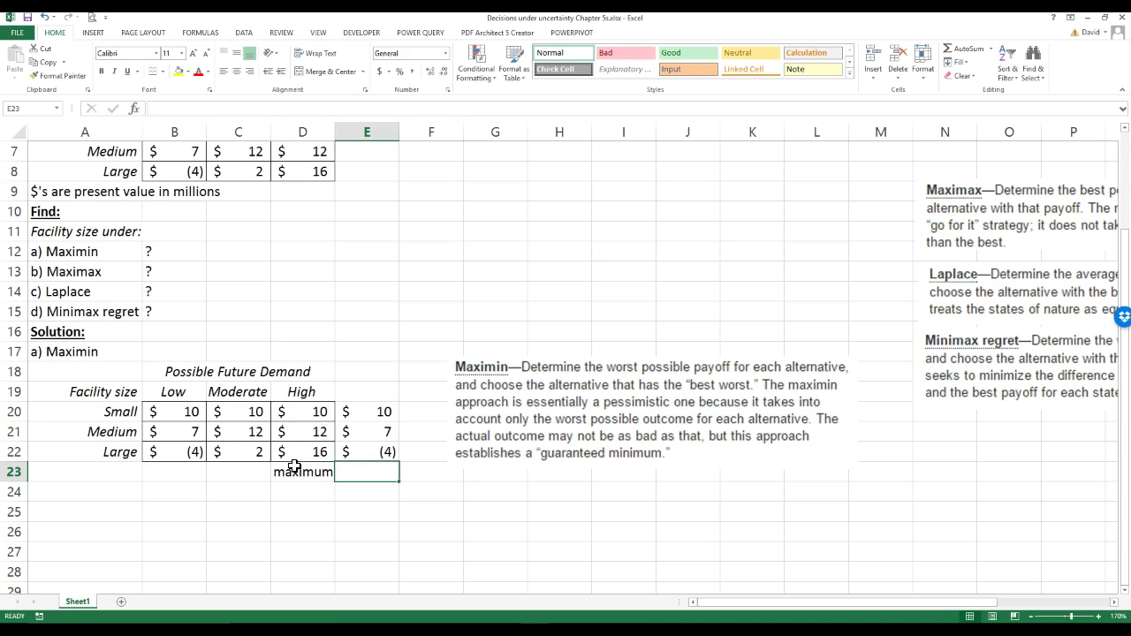
text(=m)
key(BackSpace)
text(max()
drag(365, 414, 378, 449)
key(Return)
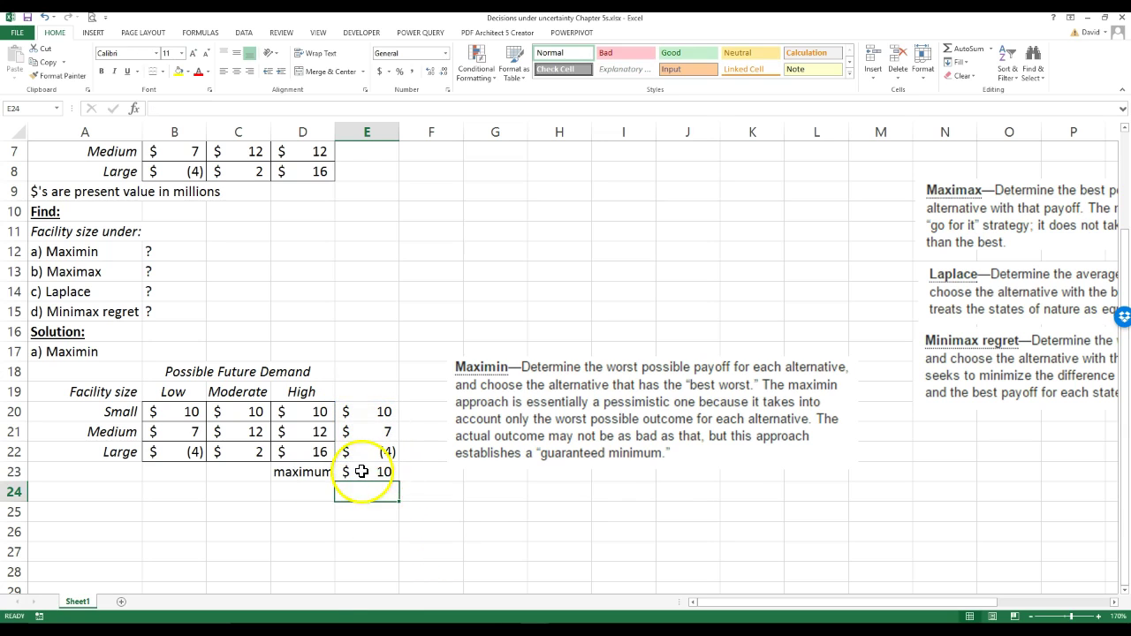
Step: Highlight the Maximin result in yellow: the maximum label and value in D23:E23, Small in A20, and its payoff in E20
drag(303, 472, 346, 473)
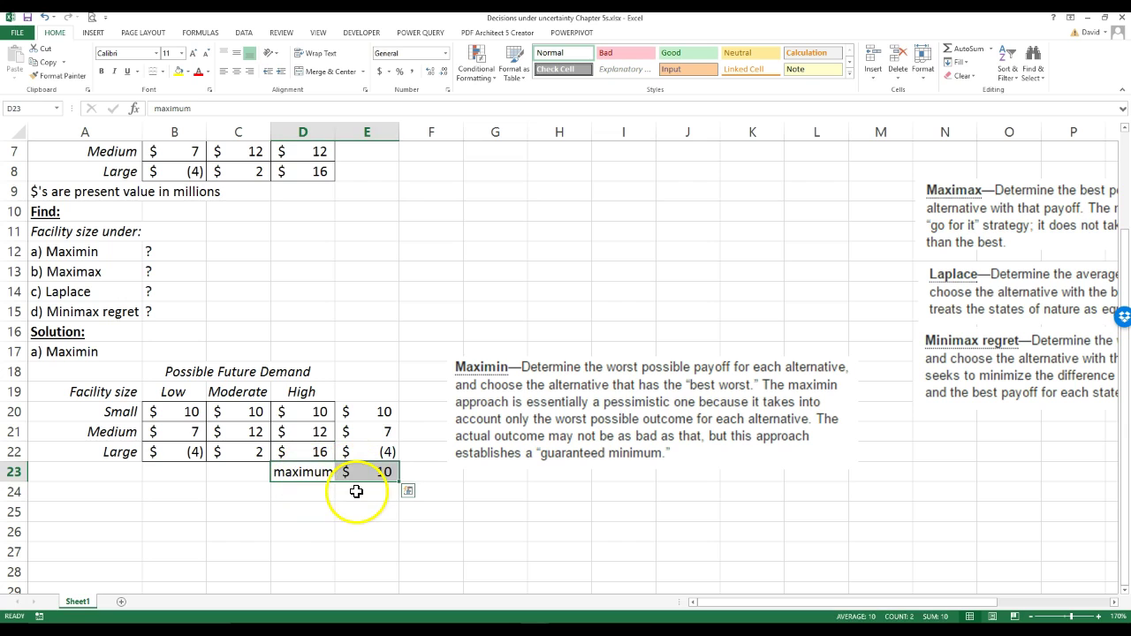
click(379, 410)
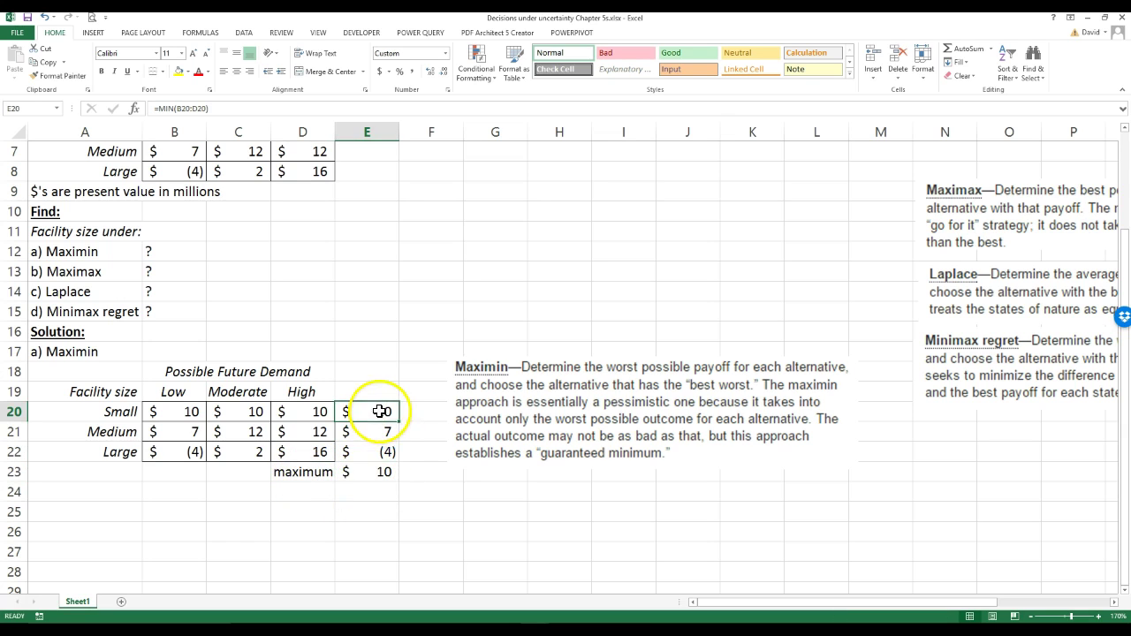
click(123, 409)
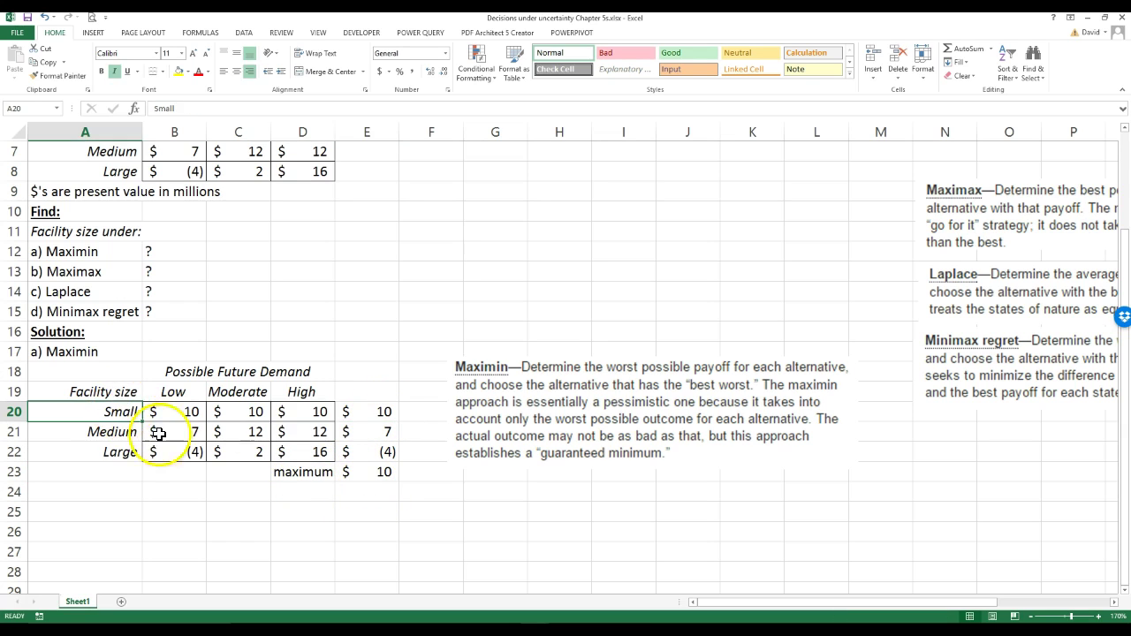
drag(371, 469, 316, 468)
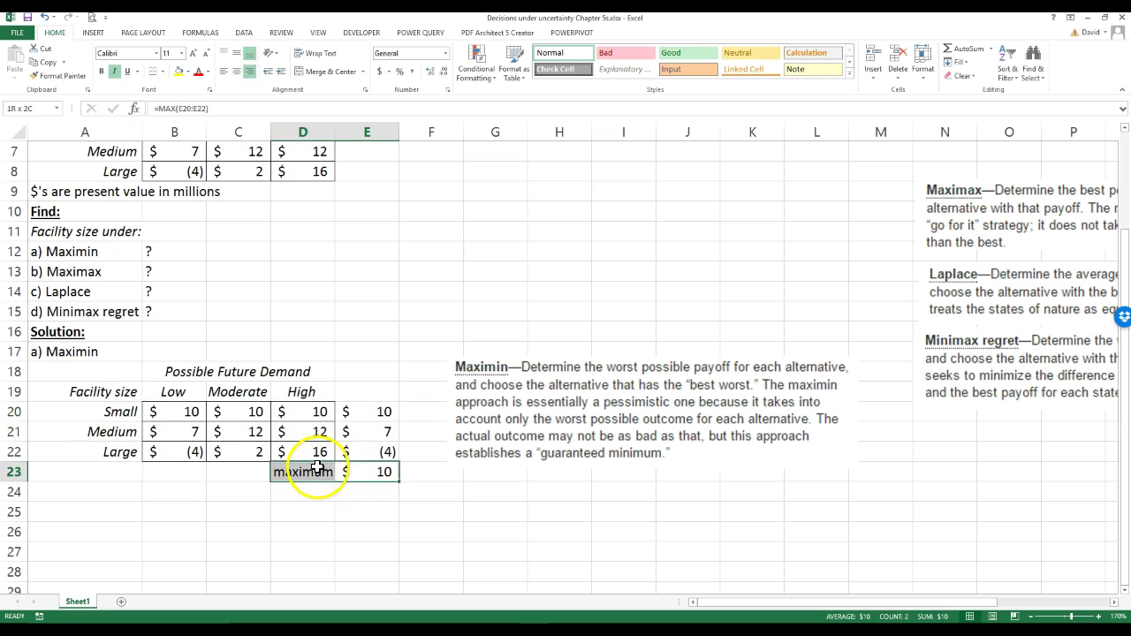
click(180, 71)
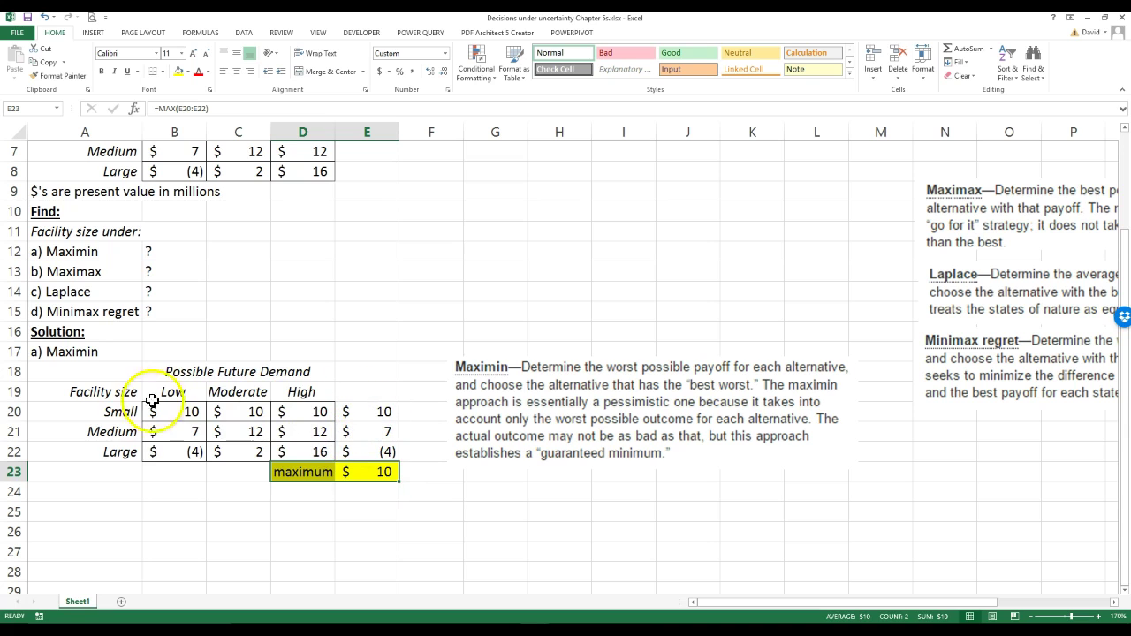
click(110, 412)
click(176, 75)
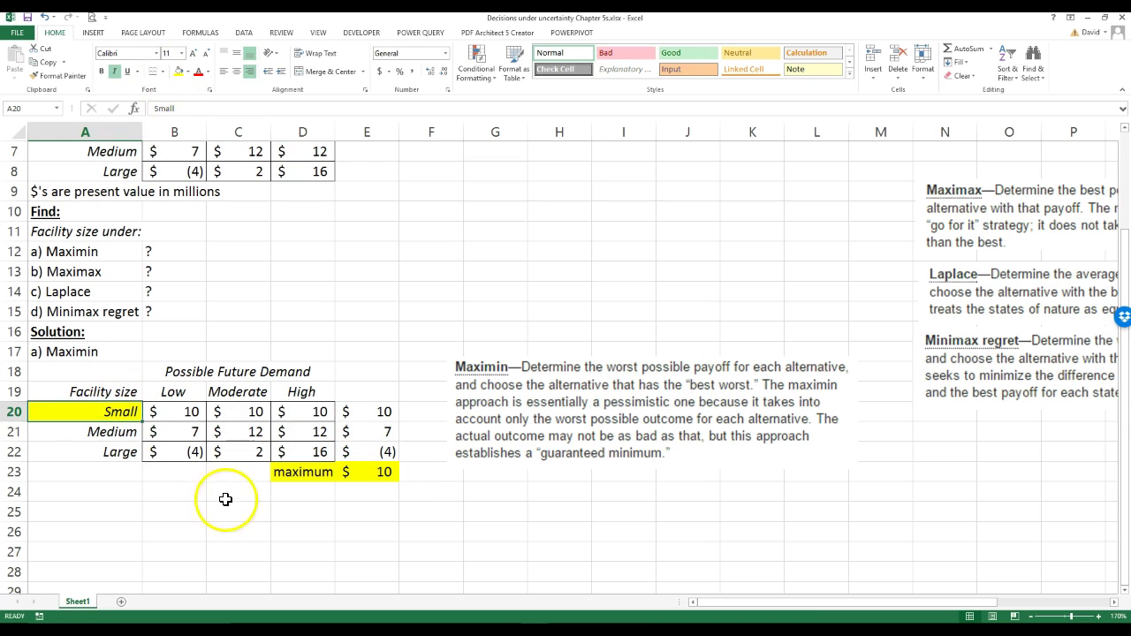
click(230, 506)
click(364, 411)
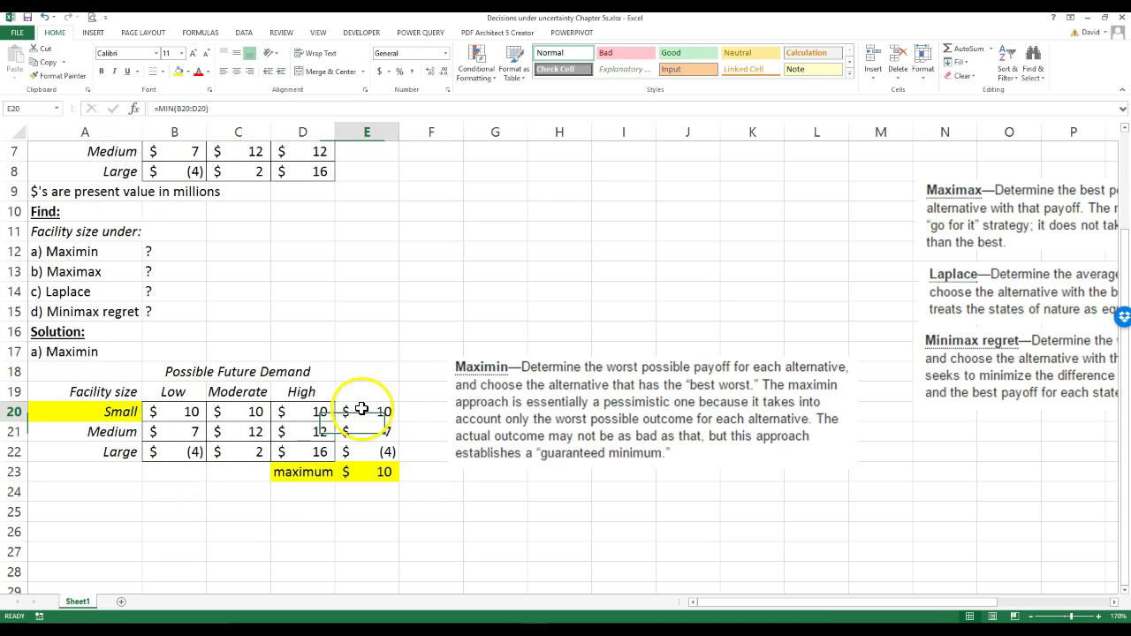
click(179, 74)
click(296, 531)
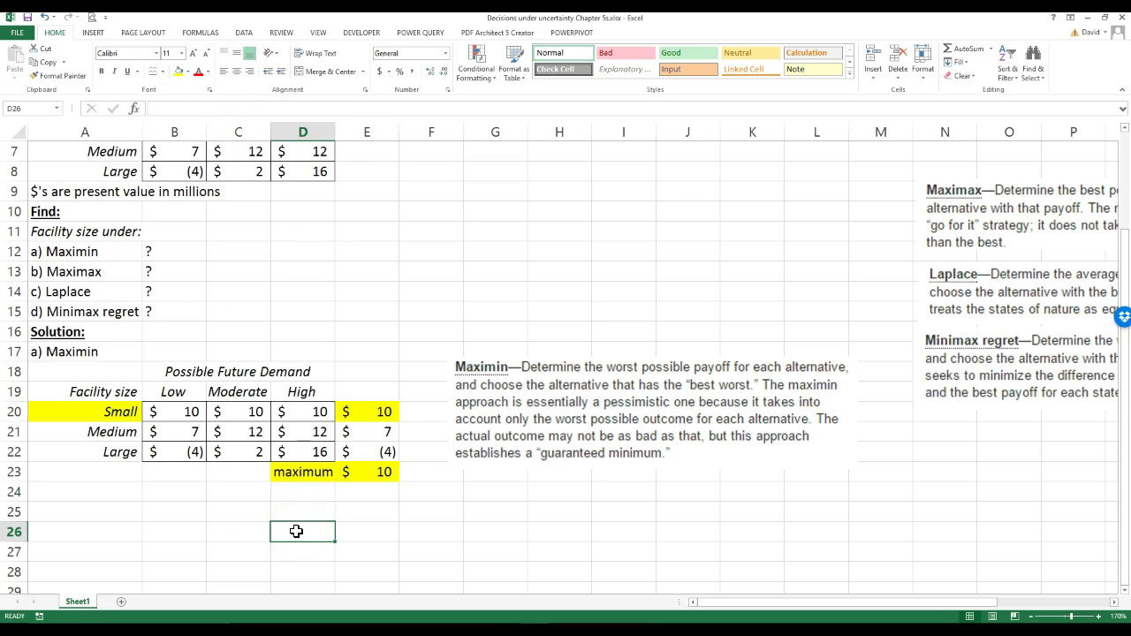
Step: Move the Maximin definition picture slightly down and closer to the edge of its payoff table
drag(467, 403, 432, 416)
click(296, 523)
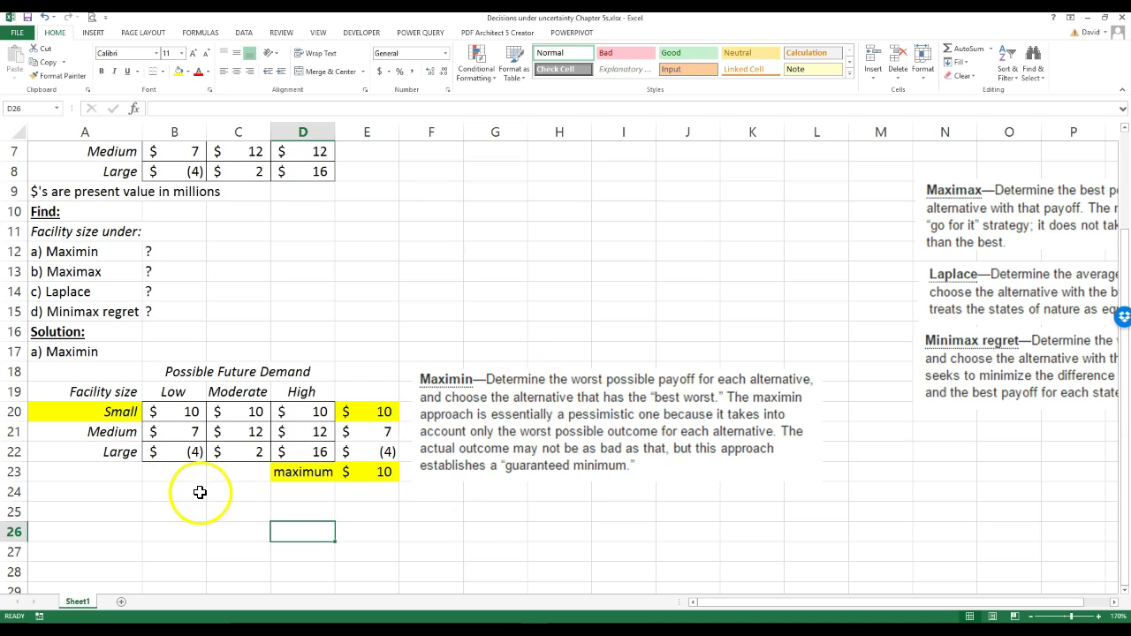
Step: Label the next solution section in A25 by referencing the Maximax item in A13
click(83, 498)
click(88, 513)
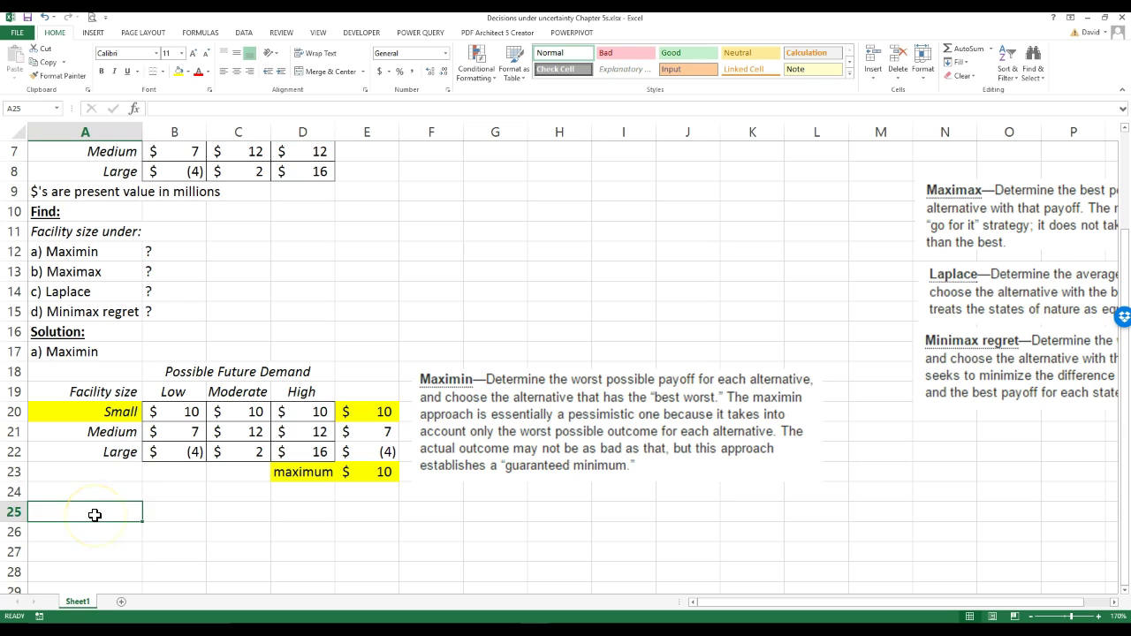
text(=)
click(62, 271)
key(Return)
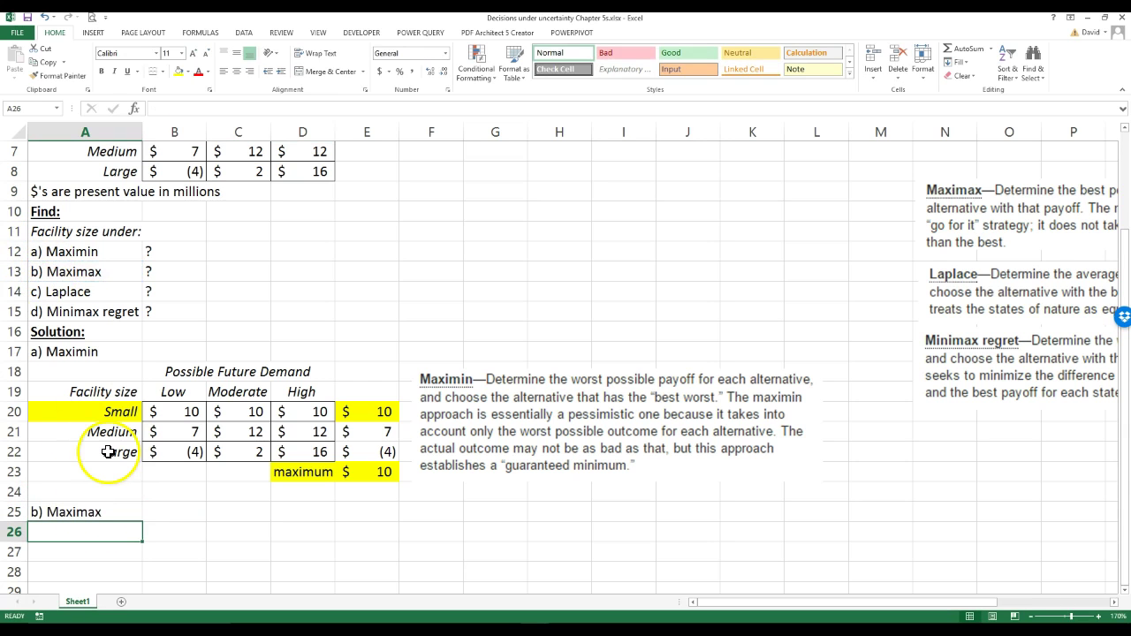
Step: Copy the given payoff table with its headings (A4:D8) to A26 under the Maximax label
scroll(83, 191, up, 2)
drag(81, 212, 273, 293)
right_click(283, 292)
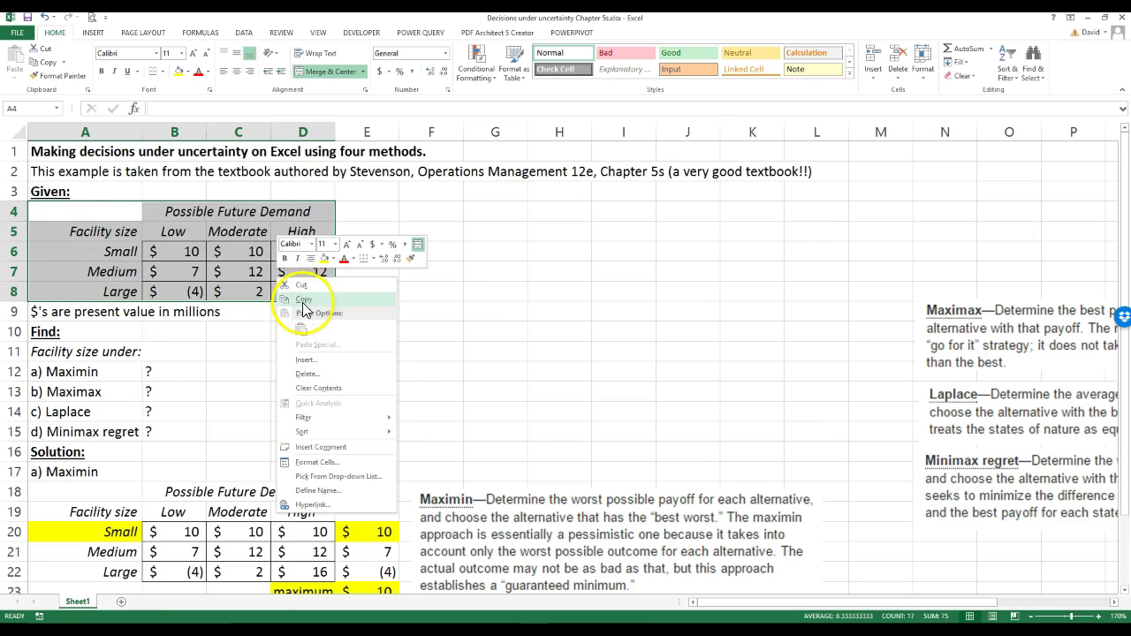
click(300, 297)
scroll(240, 312, down, 5)
click(86, 353)
right_click(85, 353)
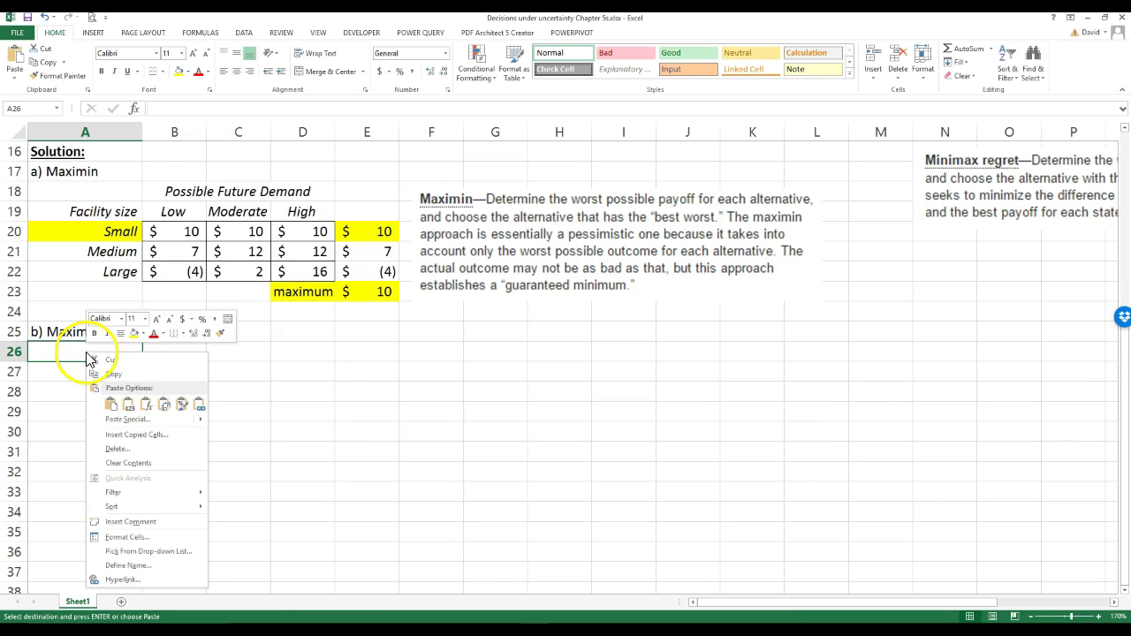
click(112, 404)
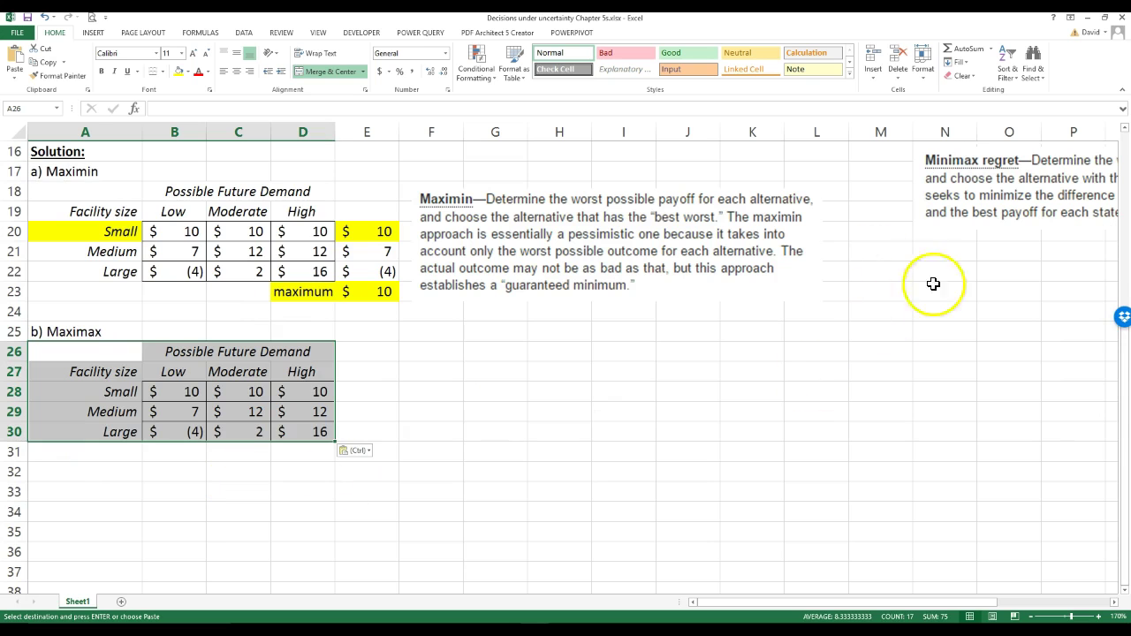
Step: Move the Maximax definition picture beside the second payoff table, starting near column F at row 27
scroll(895, 349, up, 4)
drag(927, 278, 462, 354)
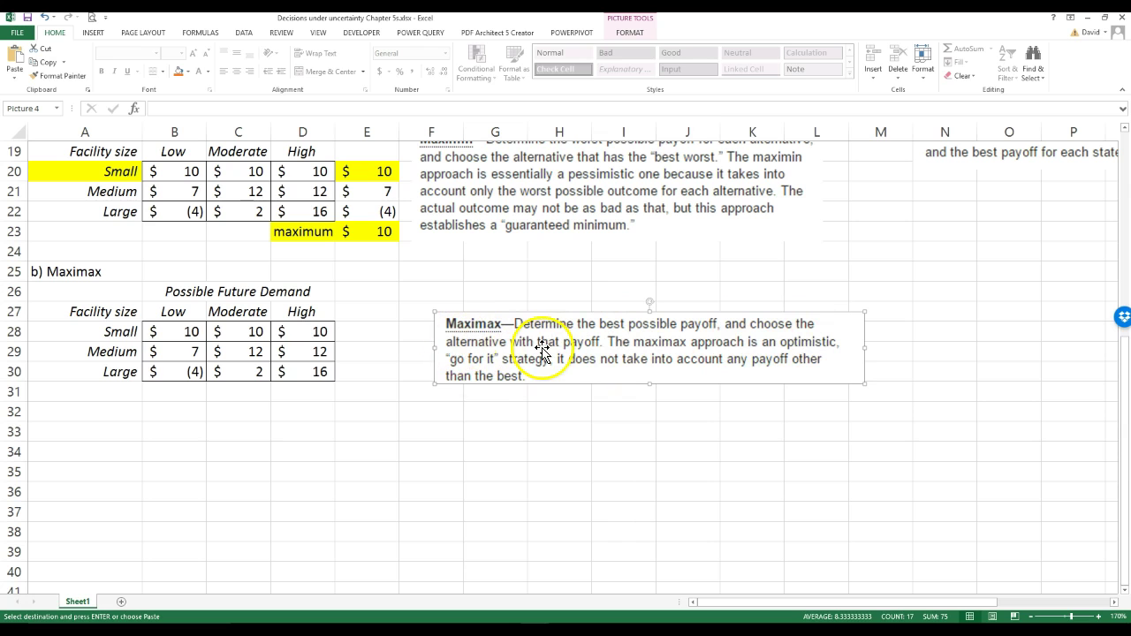
click(356, 312)
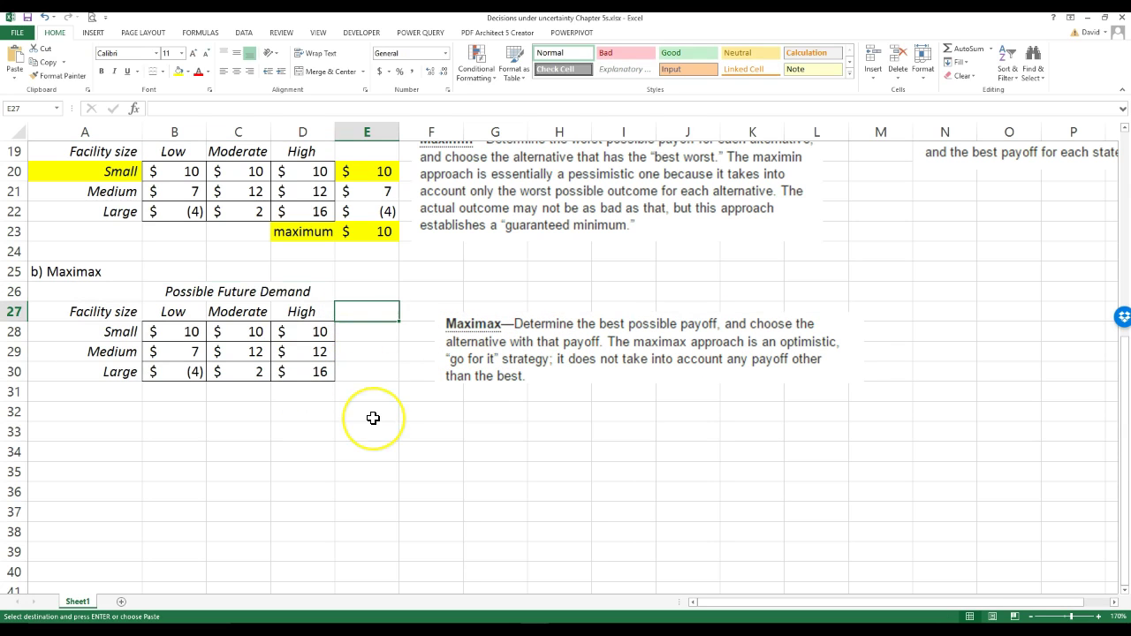
Step: Add the heading minimum in E19 above the Maximin table's worst payoffs
scroll(361, 431, up, 2)
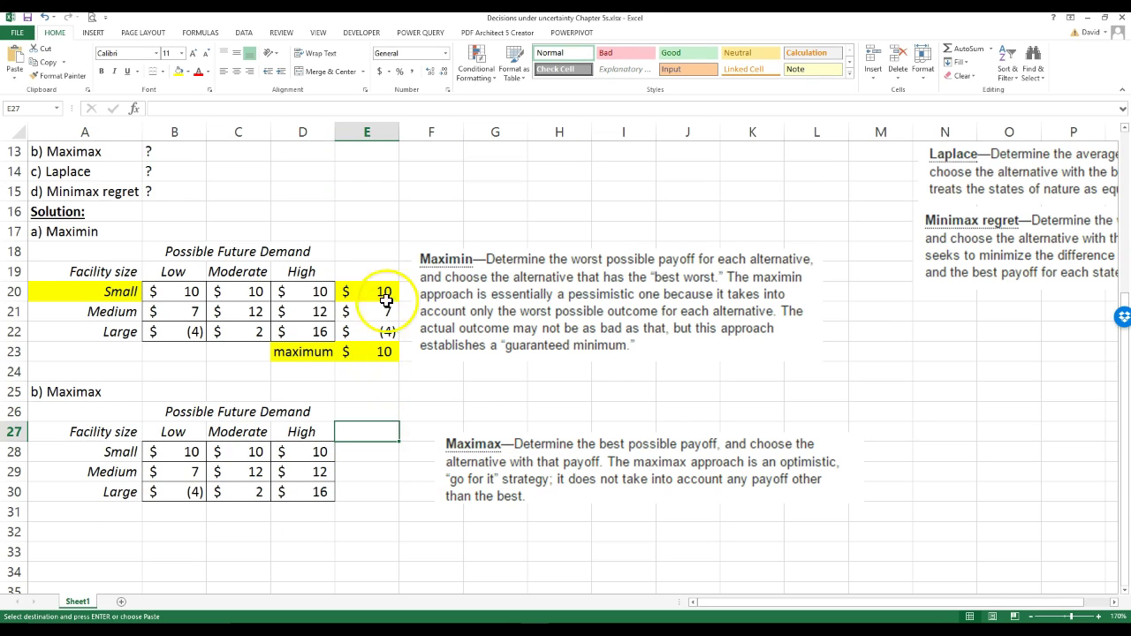
click(354, 278)
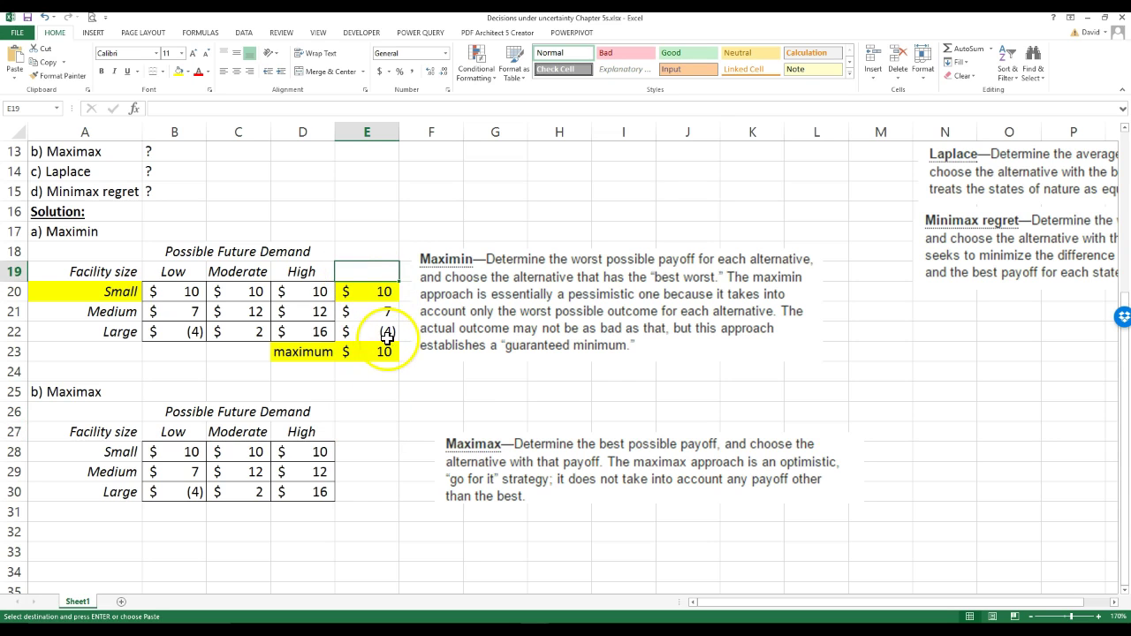
text(mini)
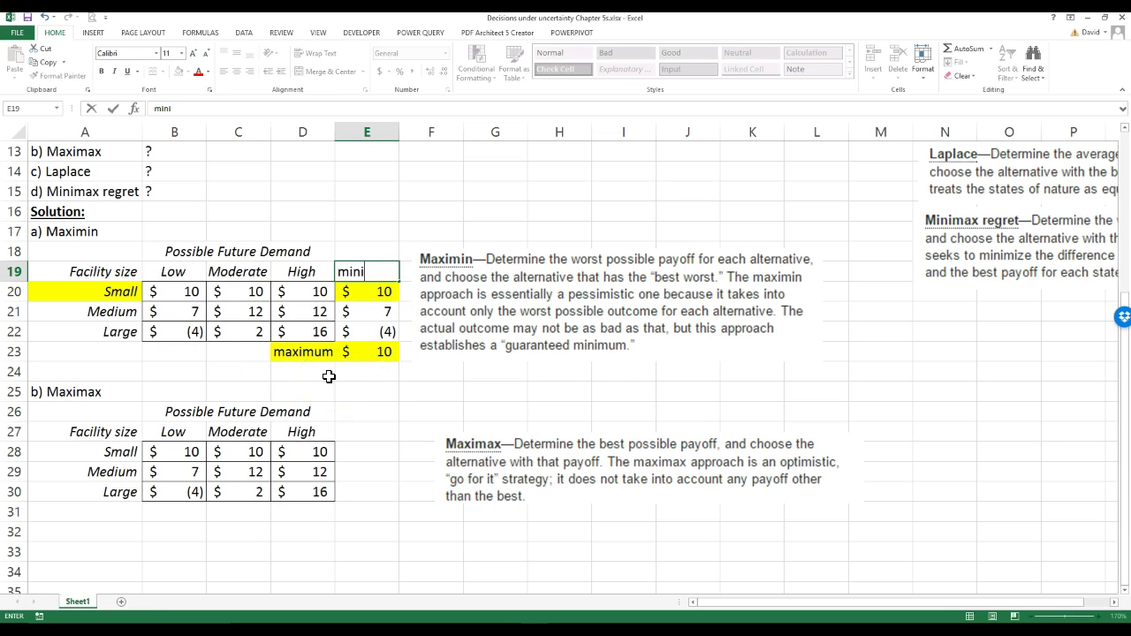
text(mum)
key(Return)
Step: Add the heading maximum in E27 beside the Maximax table's demand headings
key(Down)
key(Down)
key(Down)
key(Down)
key(Down)
key(Down)
key(Down)
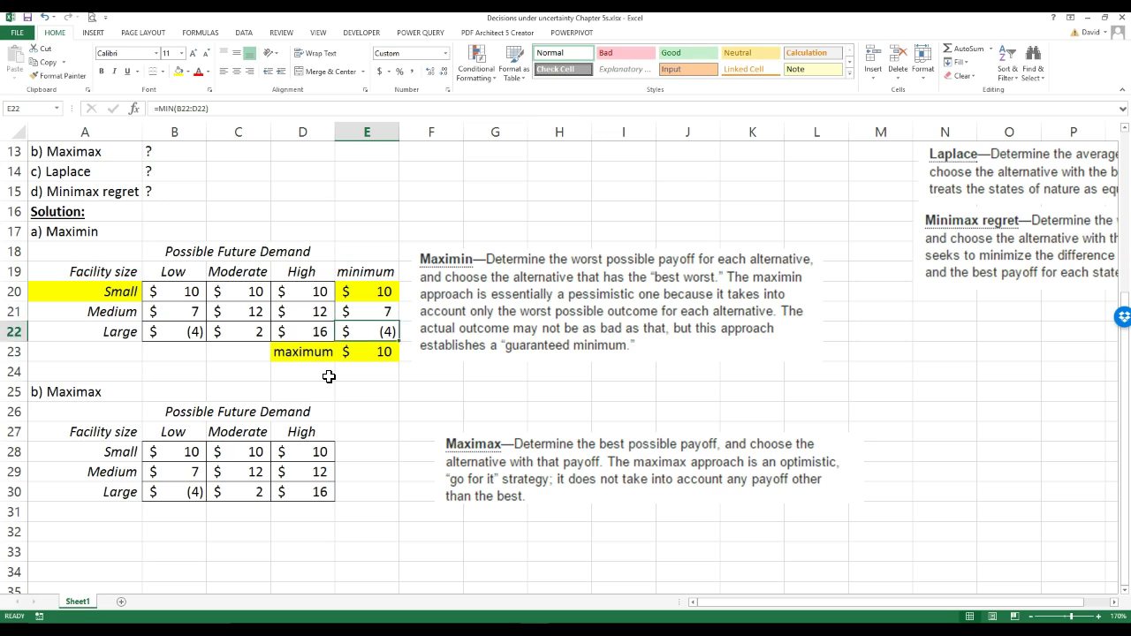
text(maxi)
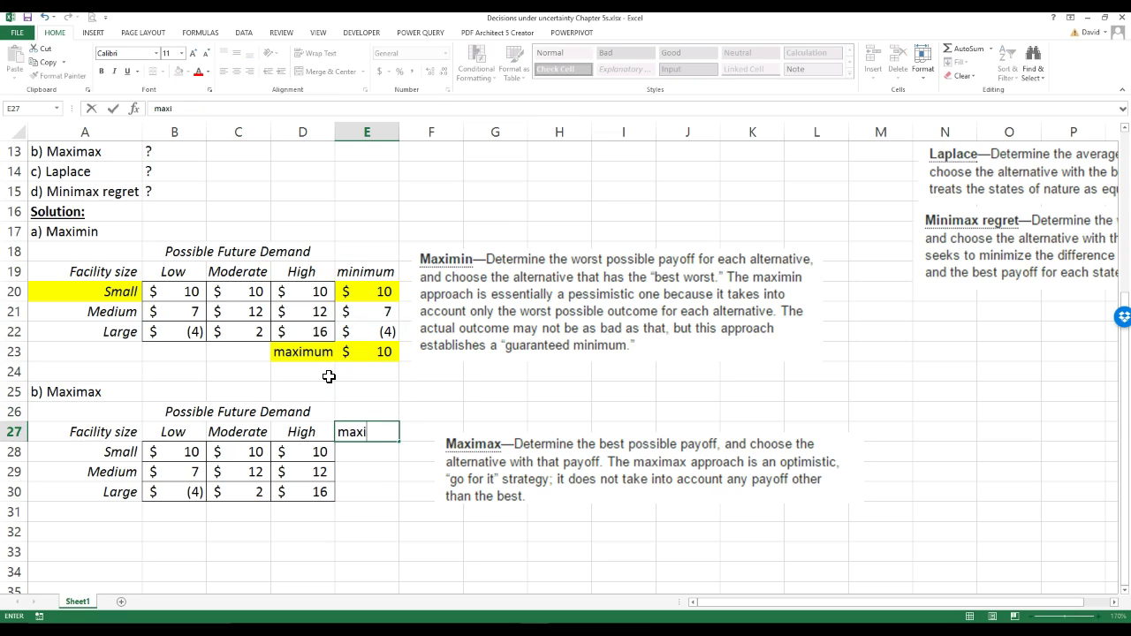
text(mum)
key(Return)
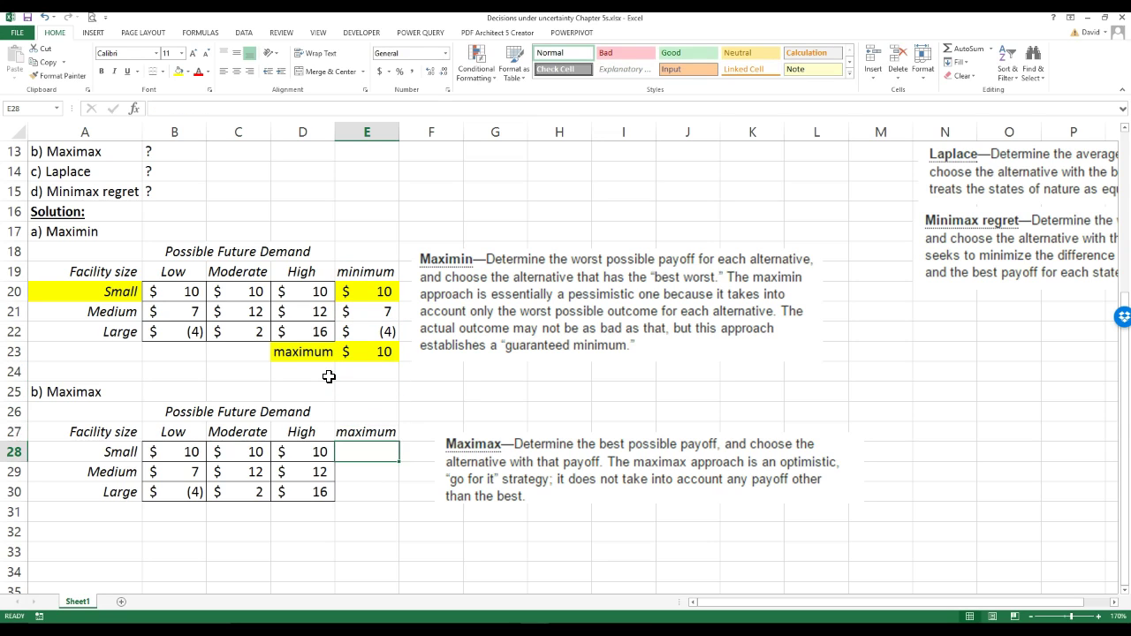
Step: Calculate the Small facility's best payoff in E28 with =MAX(B28:D28) and fill the formula down through E30
text(=max()
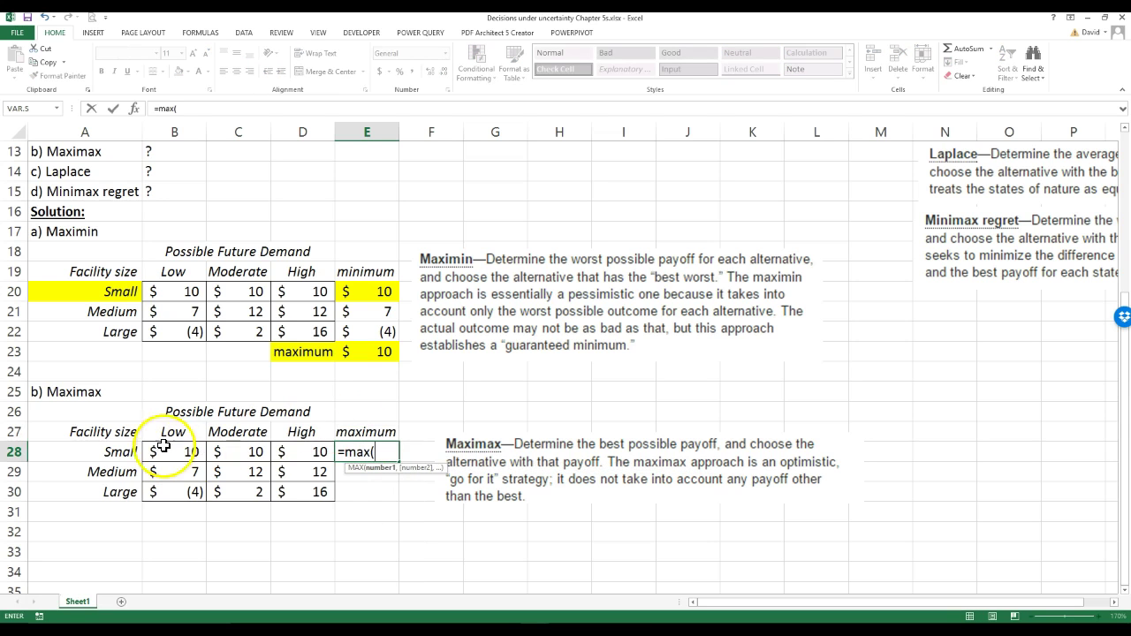
drag(162, 451, 318, 452)
key(Return)
click(375, 455)
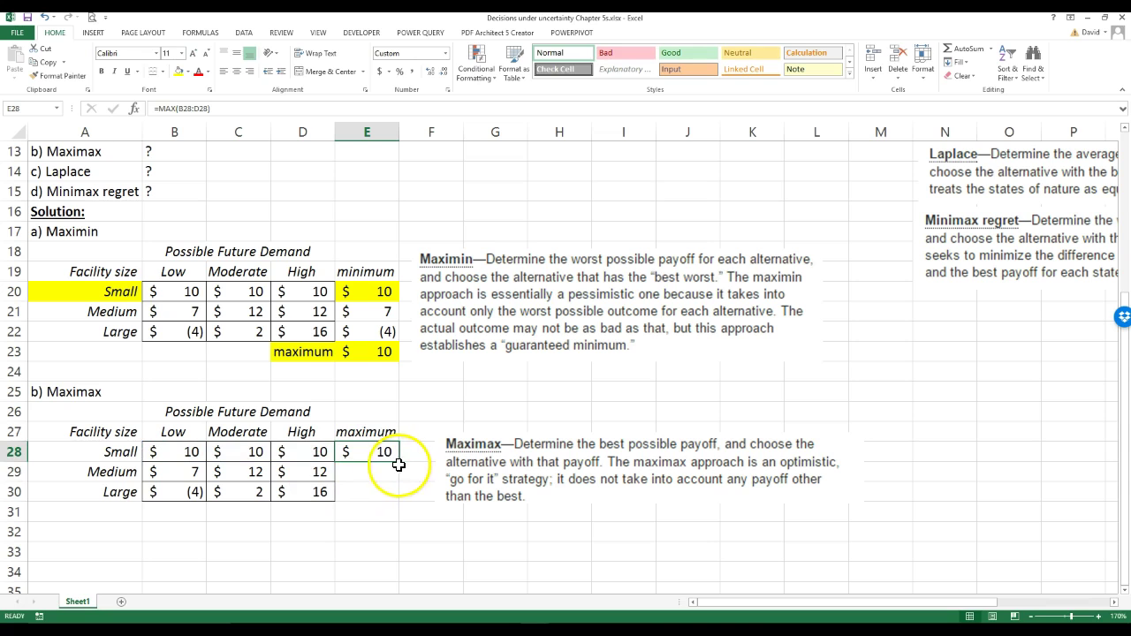
drag(400, 462, 398, 493)
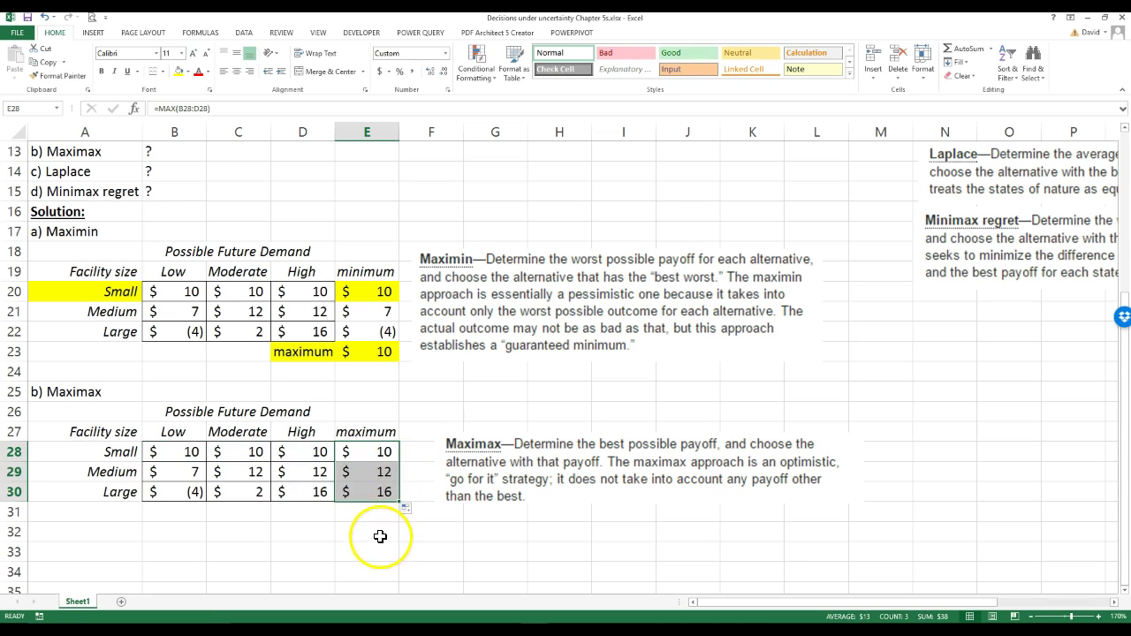
Step: Copy the highlighted maximum label and formula from D23:E23 to D31 below the Maximax table
click(296, 515)
drag(299, 351, 365, 353)
right_click(363, 352)
click(388, 376)
click(310, 511)
right_click(310, 511)
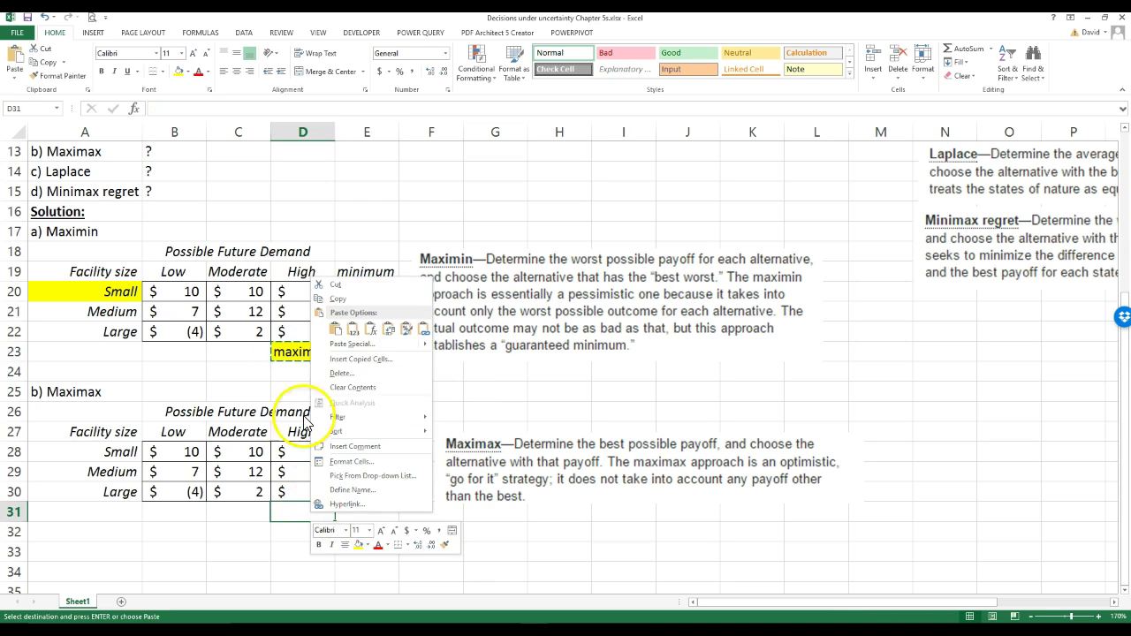
click(336, 329)
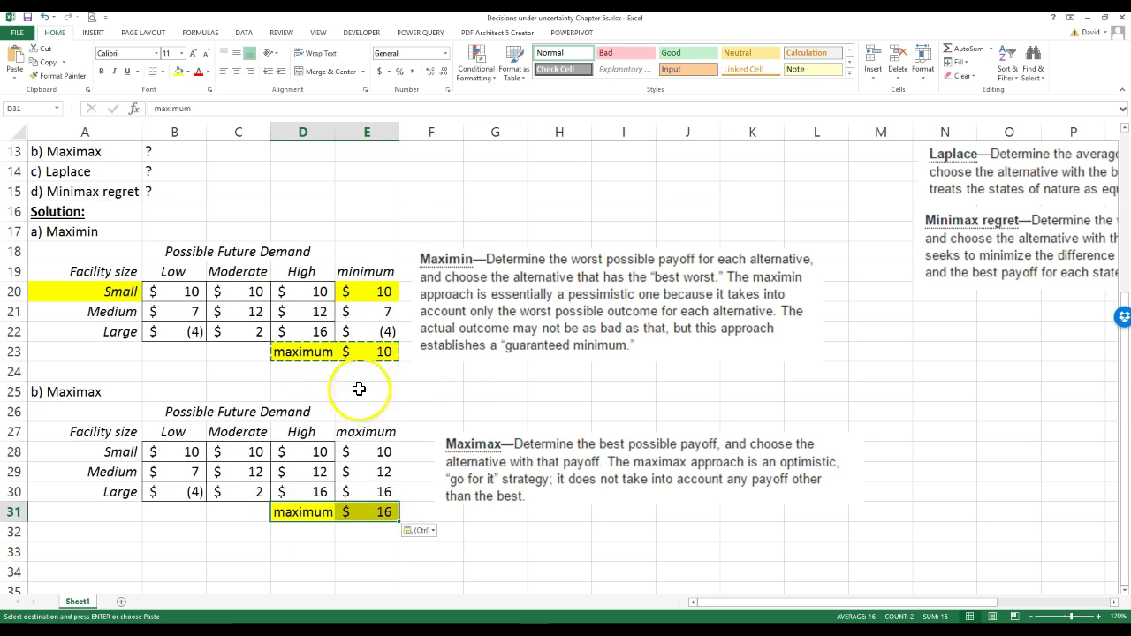
Step: Check which cells the copied maximum formula in E31 refers to, leaving the formula unedited
click(374, 495)
click(297, 517)
double_click(373, 515)
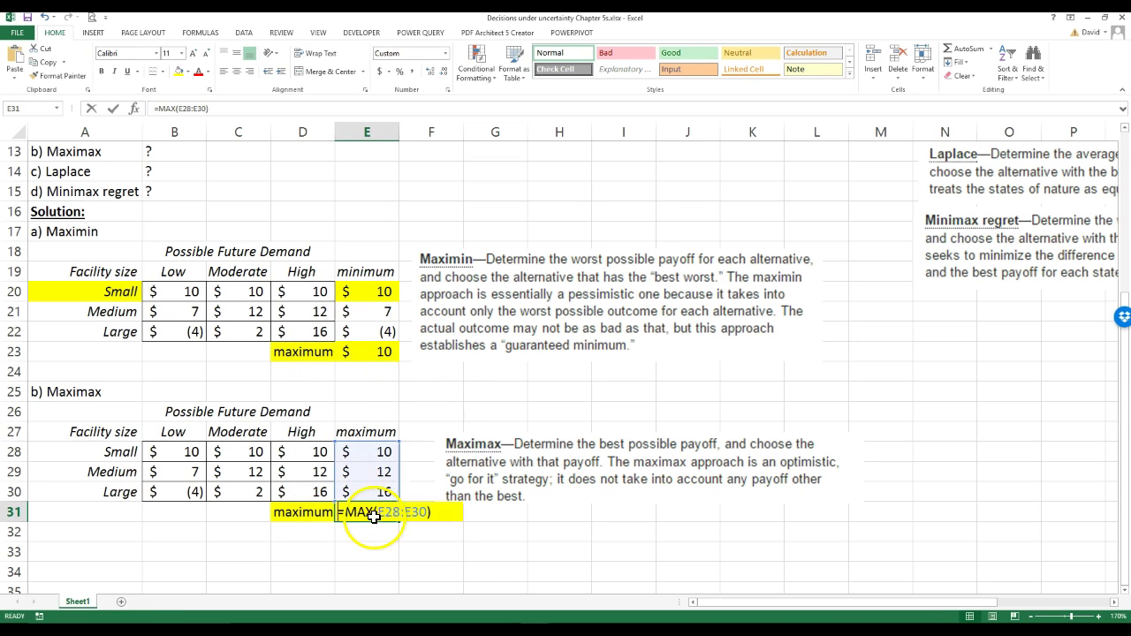
key(Escape)
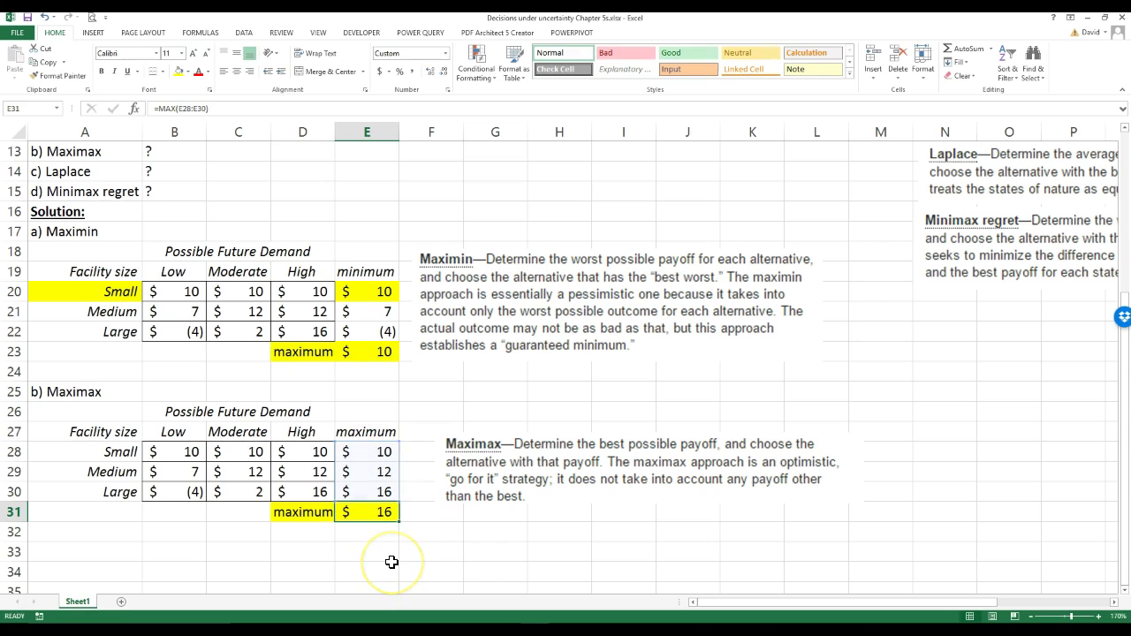
Step: Highlight the Large facility's best payoff in E30 and its row label in A30 with yellow fill
click(388, 485)
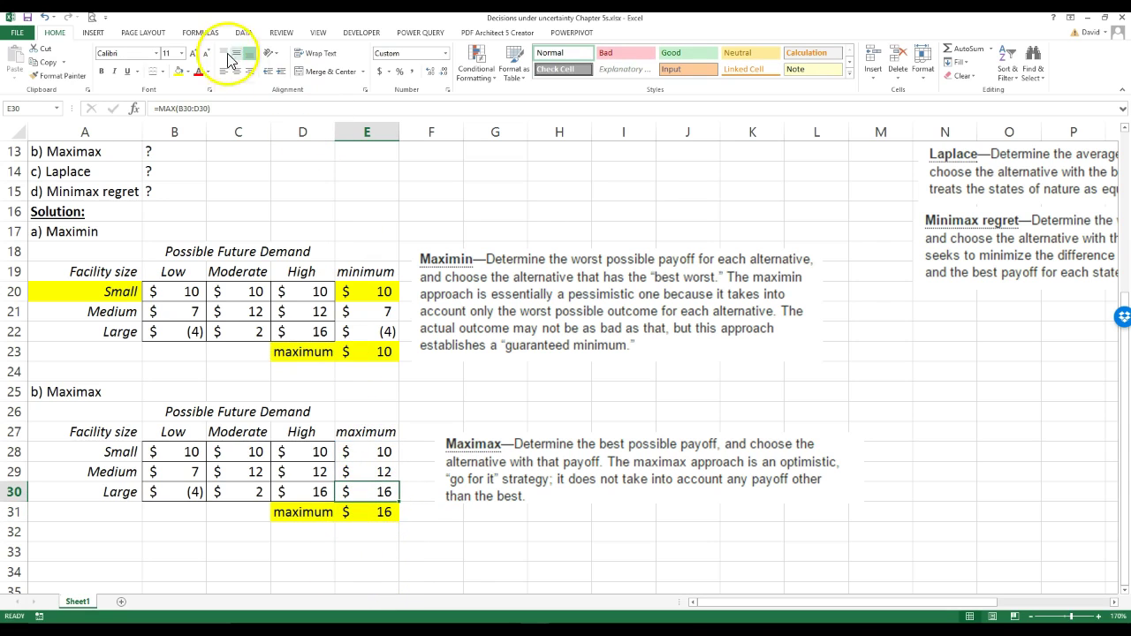
click(181, 76)
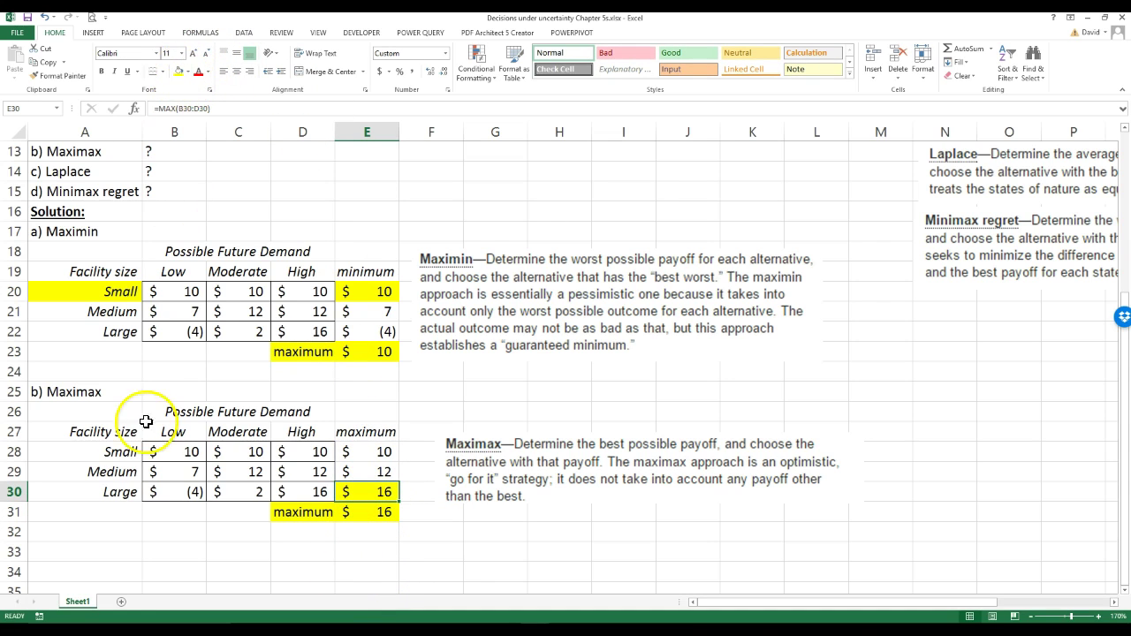
click(119, 492)
click(181, 76)
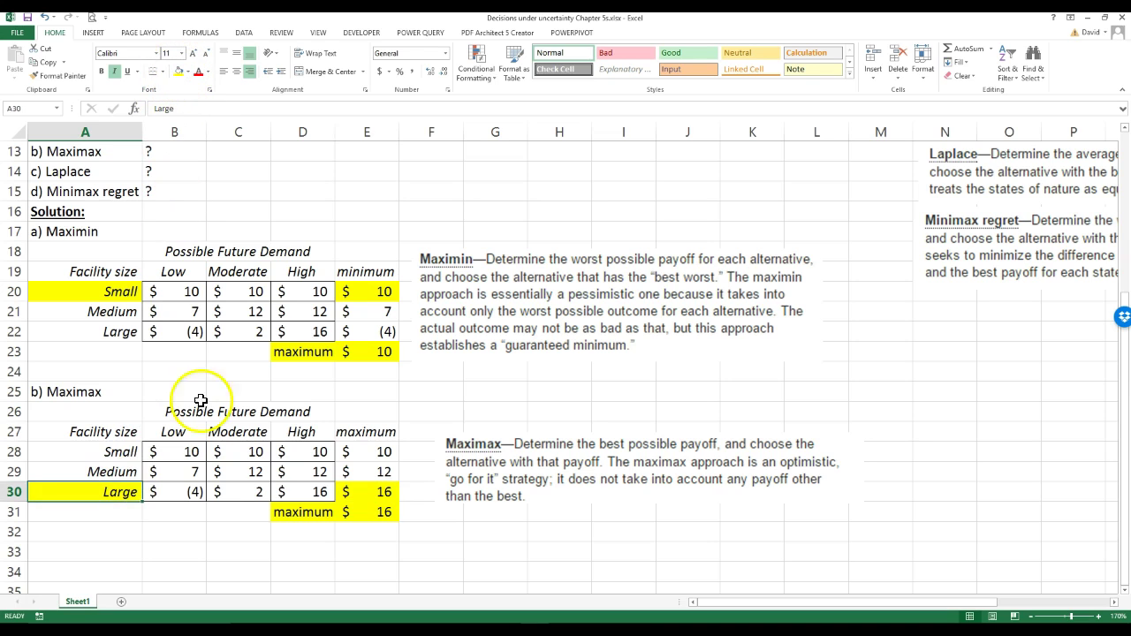
click(209, 555)
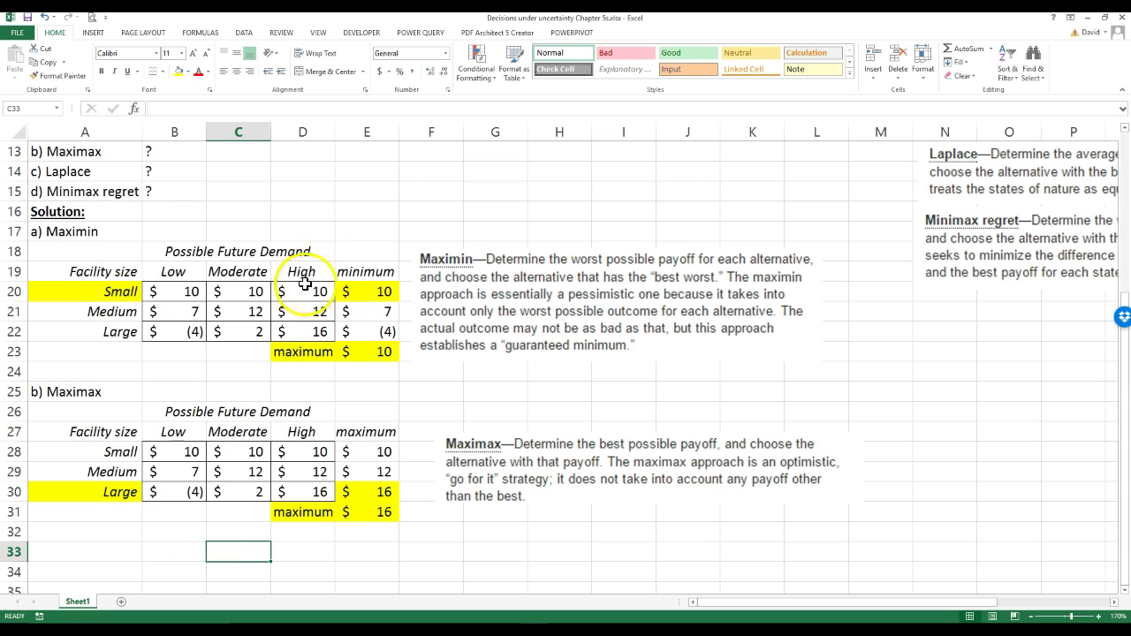
drag(366, 289, 371, 331)
drag(358, 452, 362, 492)
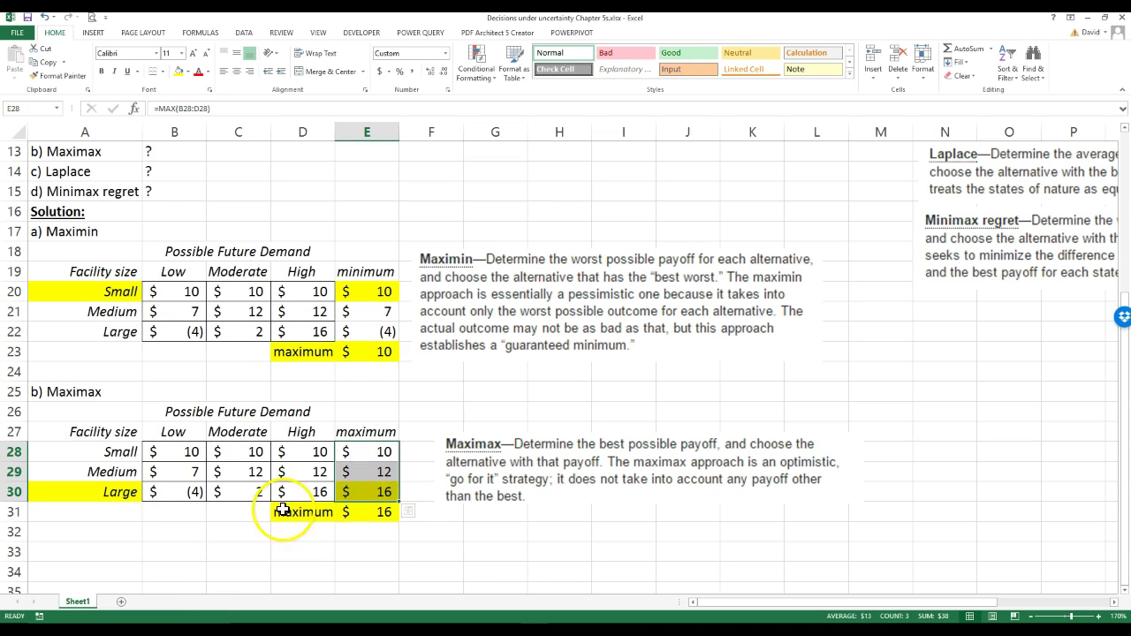
Step: Enter a formula in A33 that references the c) Laplace label in A14, as the heading for the third method
scroll(154, 511, up, 1)
scroll(153, 511, down, 2)
click(72, 496)
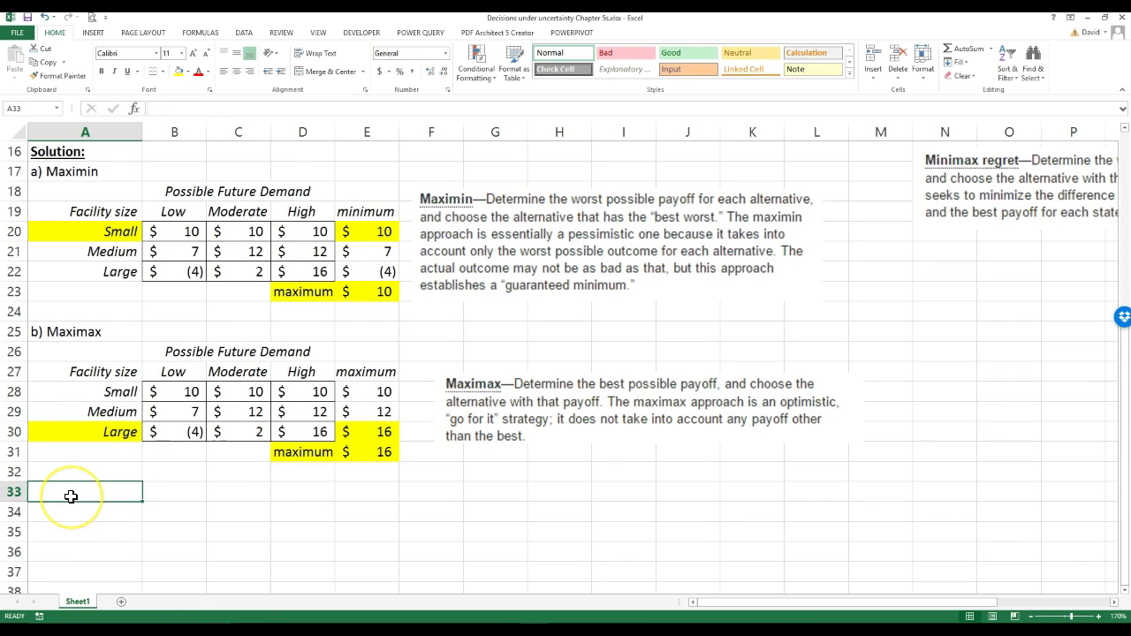
text(=)
scroll(79, 217, up, 1)
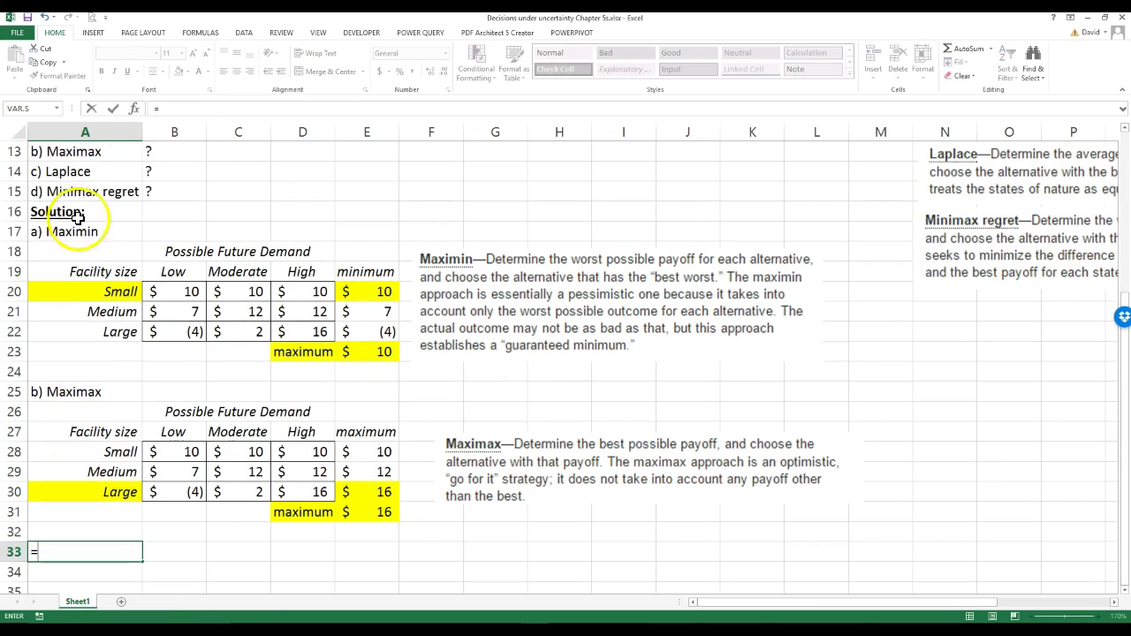
click(65, 172)
key(Return)
Step: Copy the given payoff table from A4:D8 and paste it at B34 under the Laplace heading
scroll(182, 400, up, 4)
click(88, 251)
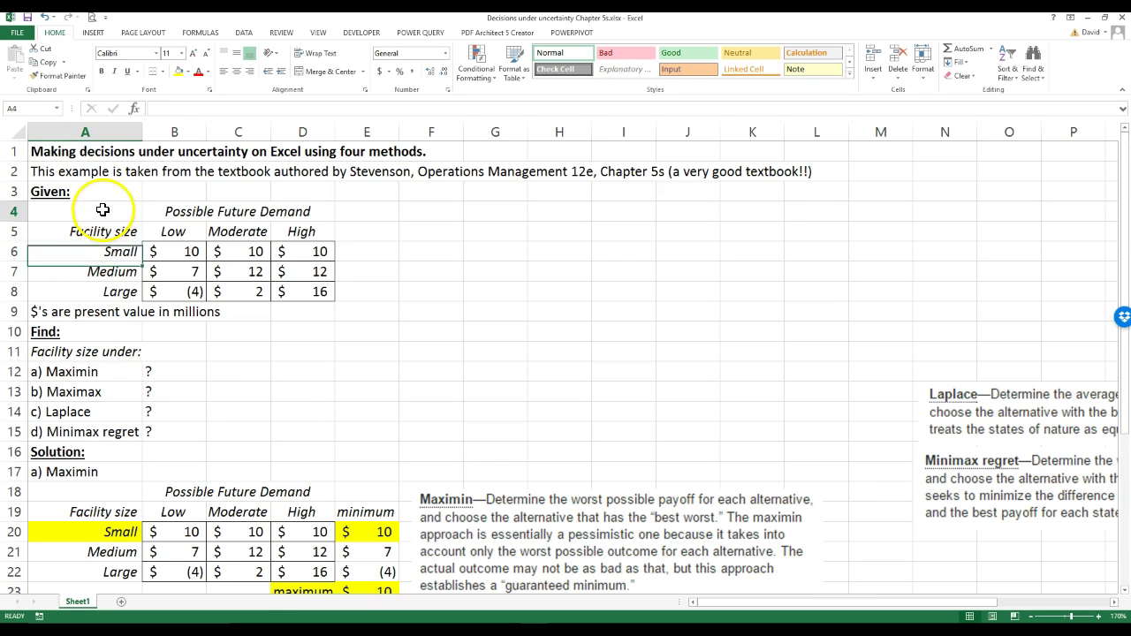
drag(102, 209, 309, 292)
right_click(265, 258)
click(283, 288)
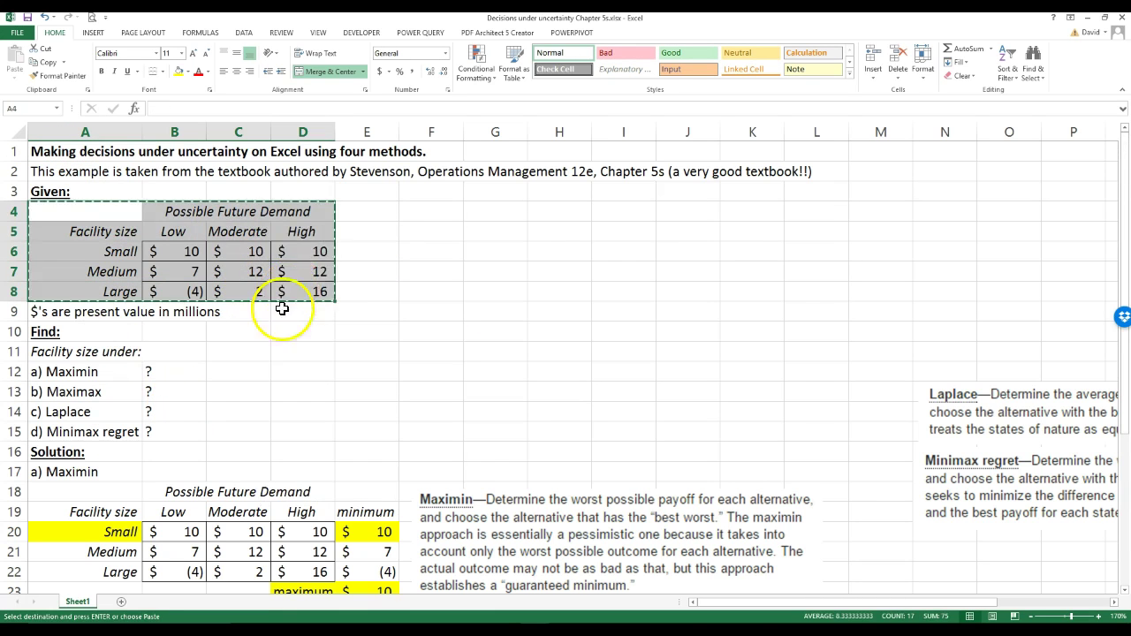
scroll(197, 333, down, 14)
scroll(156, 371, up, 6)
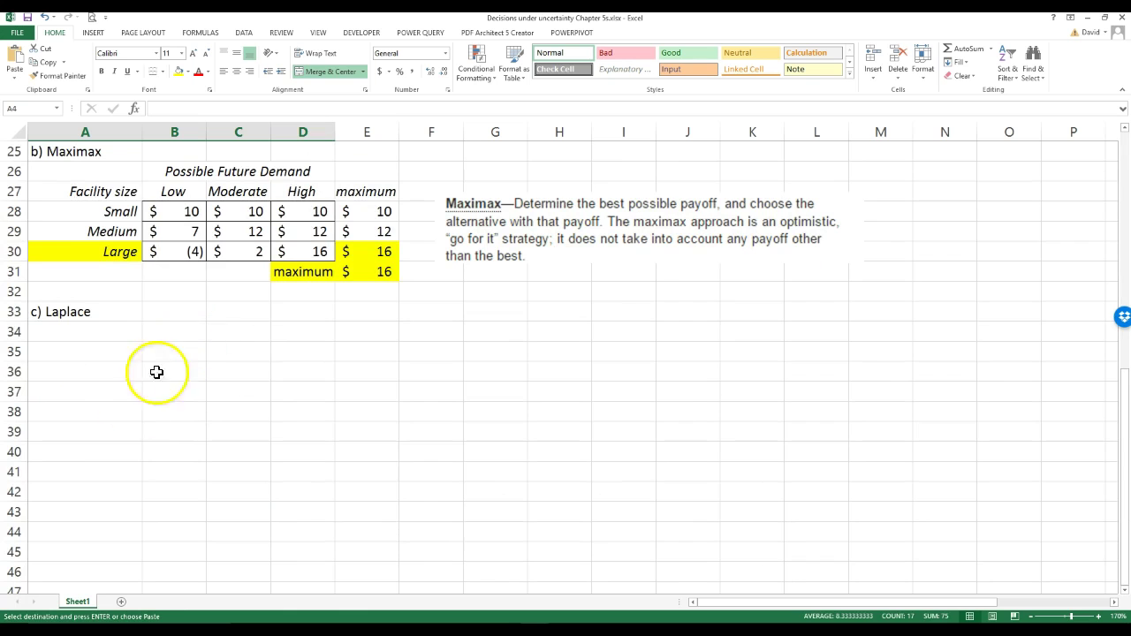
click(165, 313)
right_click(160, 328)
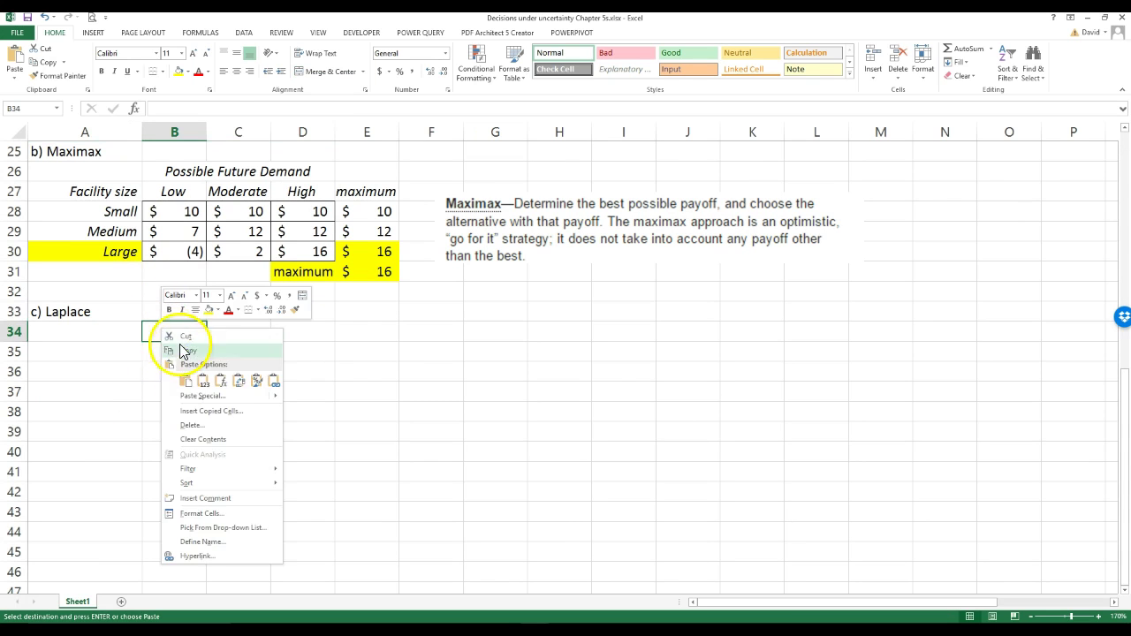
click(182, 378)
Step: Move the Laplace definition picture down beside the new Laplace payoff table, around rows 36 to 38
scroll(787, 539, up, 5)
drag(933, 255, 422, 574)
scroll(449, 471, down, 5)
drag(489, 297, 543, 400)
click(391, 452)
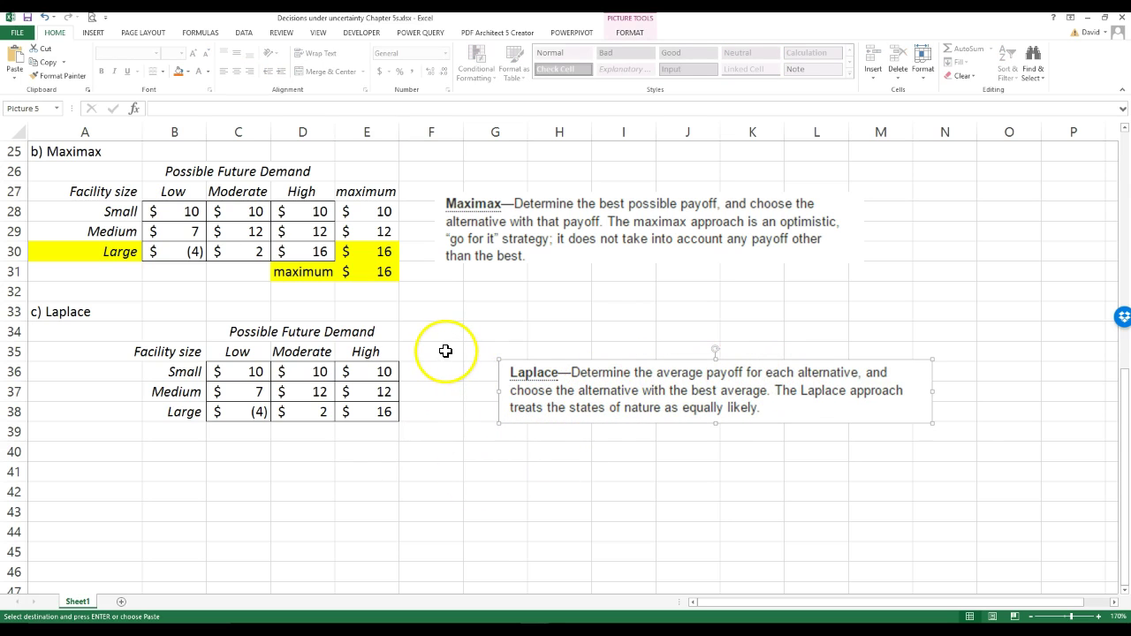
Step: Try to shift the Laplace payoff table B34:E38 one column left so that it starts at A34
drag(256, 335, 284, 412)
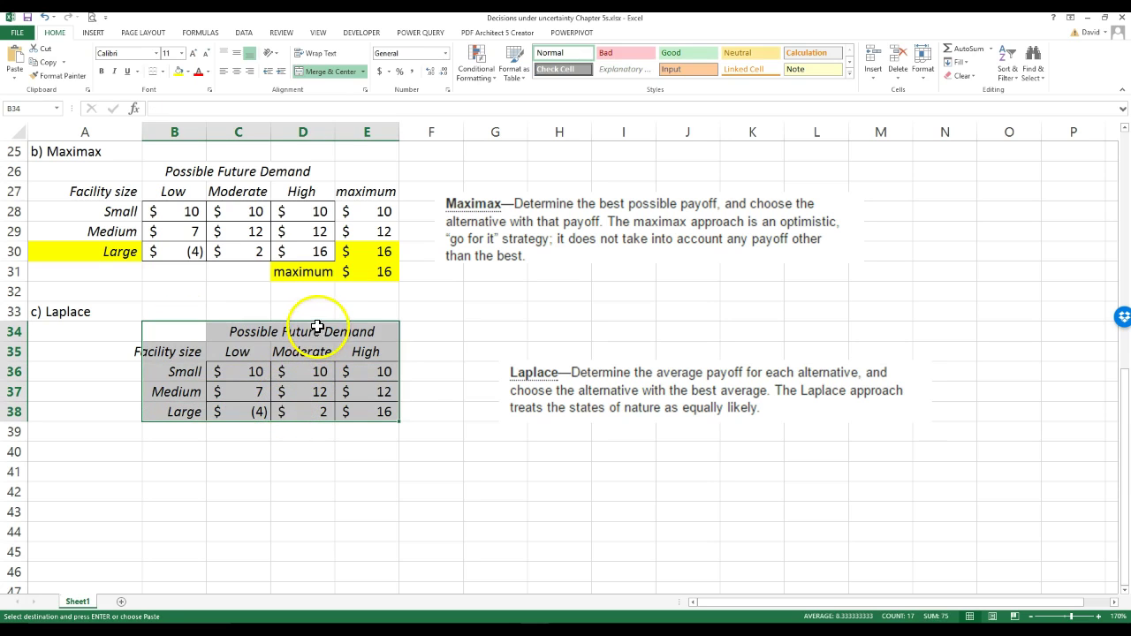
drag(314, 328, 248, 331)
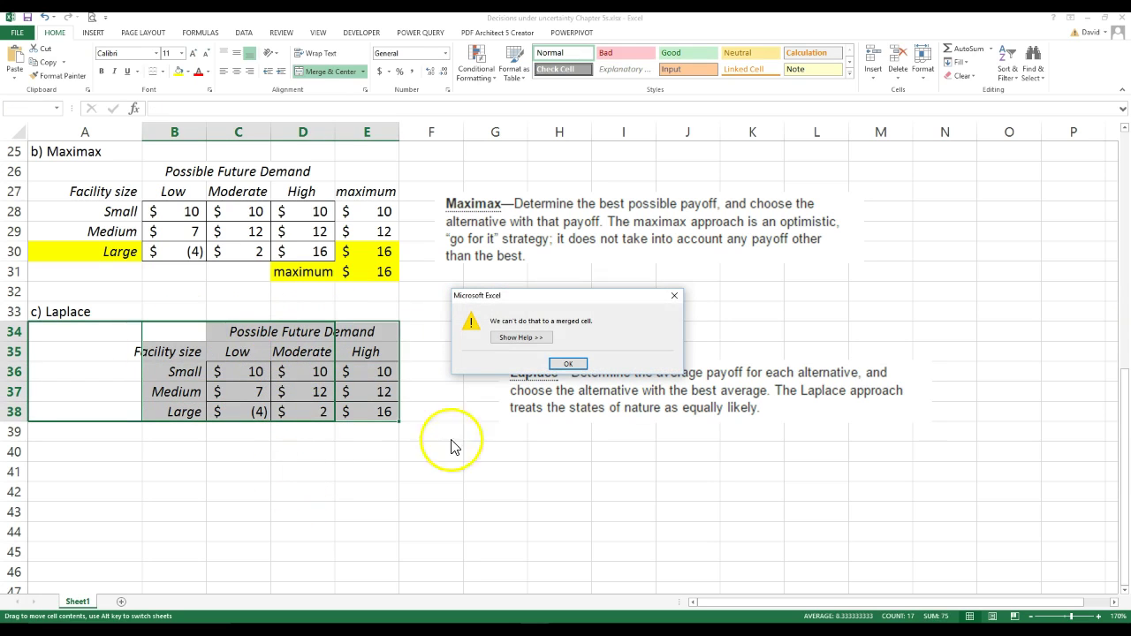
click(569, 367)
click(393, 473)
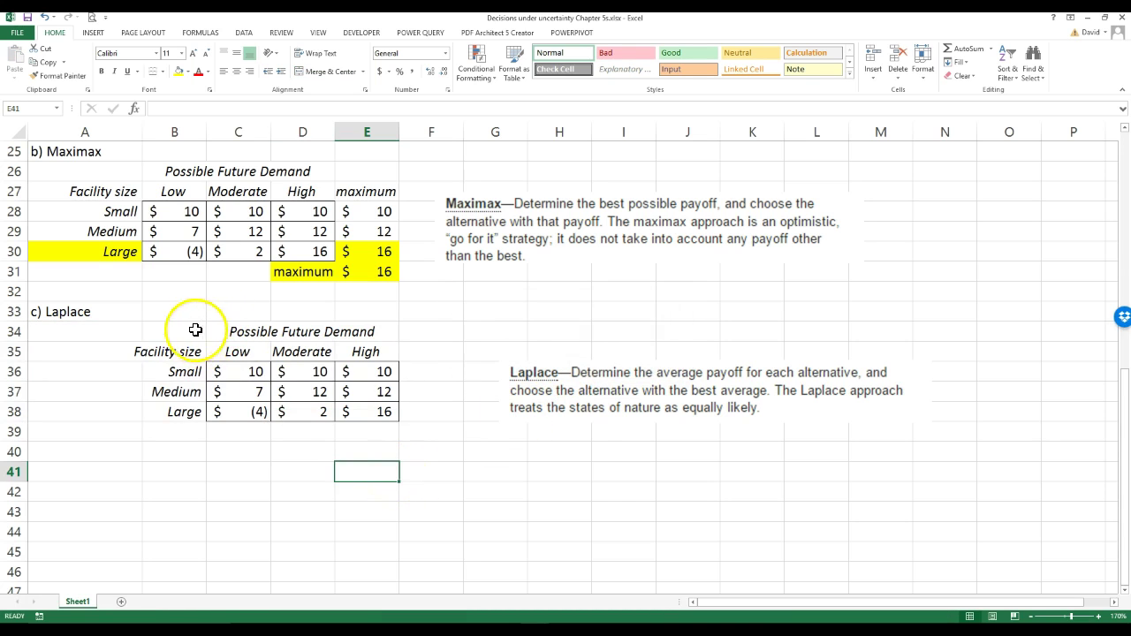
drag(368, 325, 183, 420)
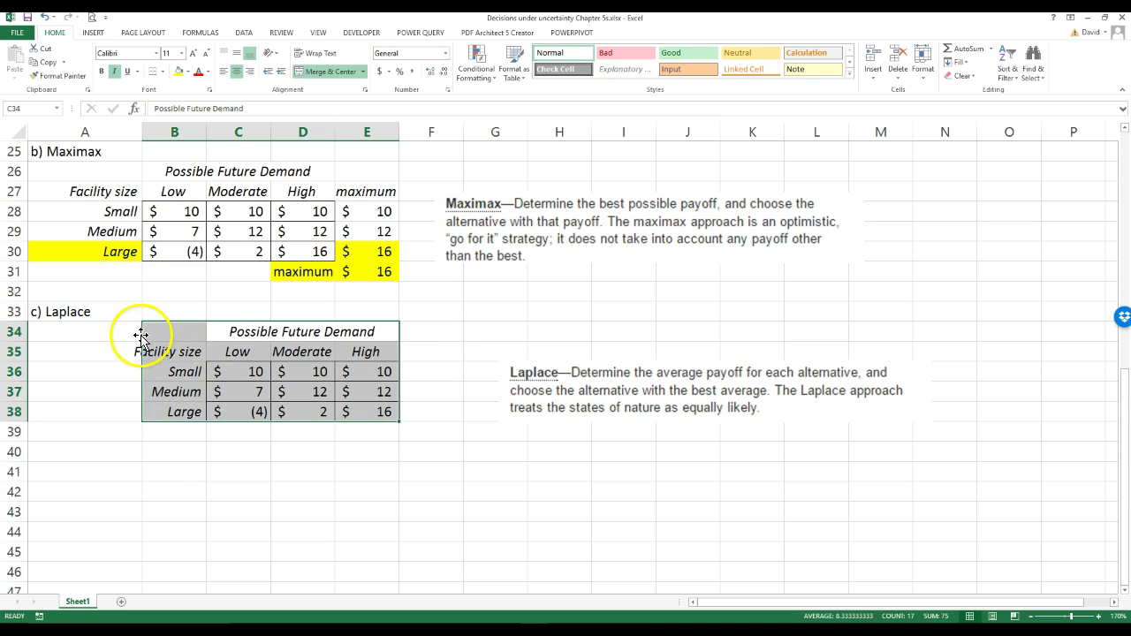
drag(143, 334, 88, 336)
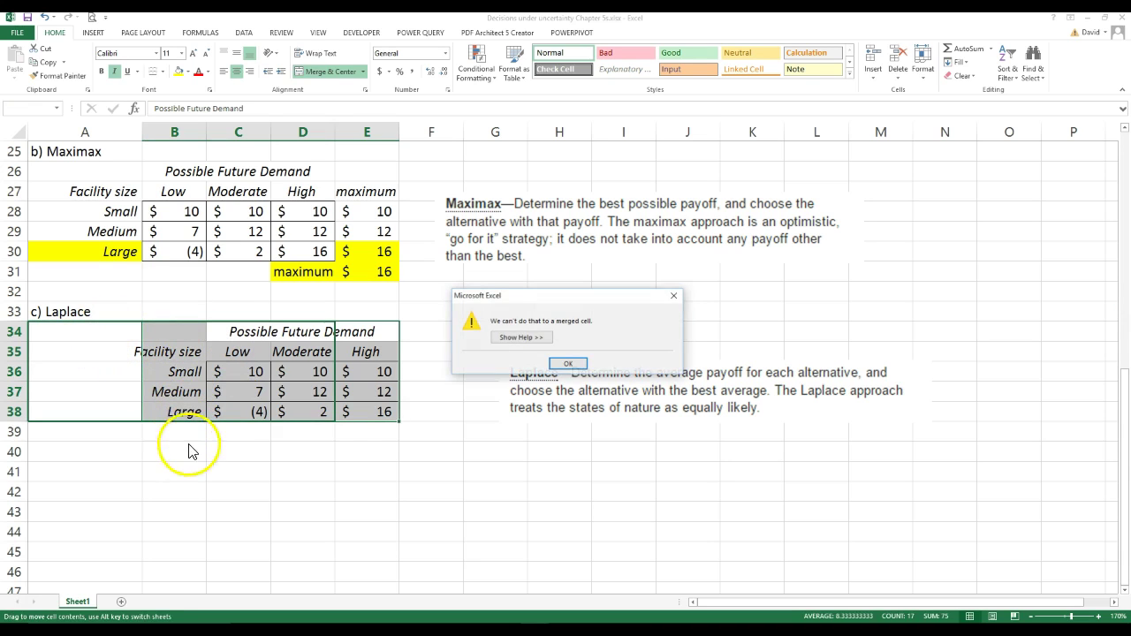
click(565, 364)
click(407, 450)
Step: Cut the Laplace payoff table B34:E38 and paste it at A34, accepting that merged cells are unmerged
drag(164, 327, 329, 406)
right_click(329, 389)
click(353, 392)
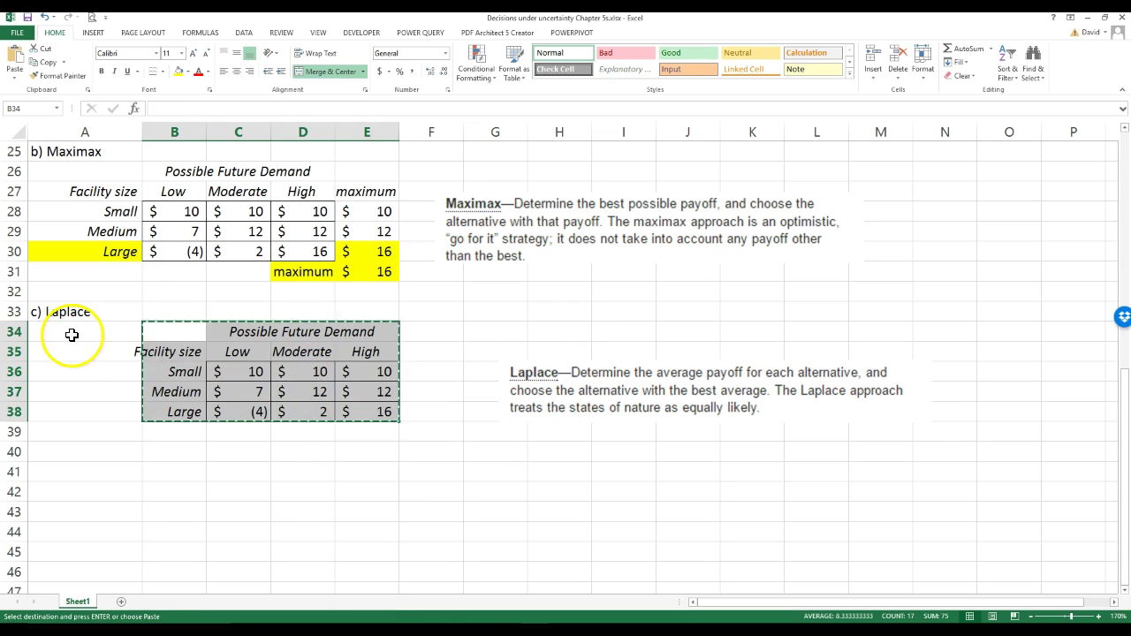
right_click(71, 335)
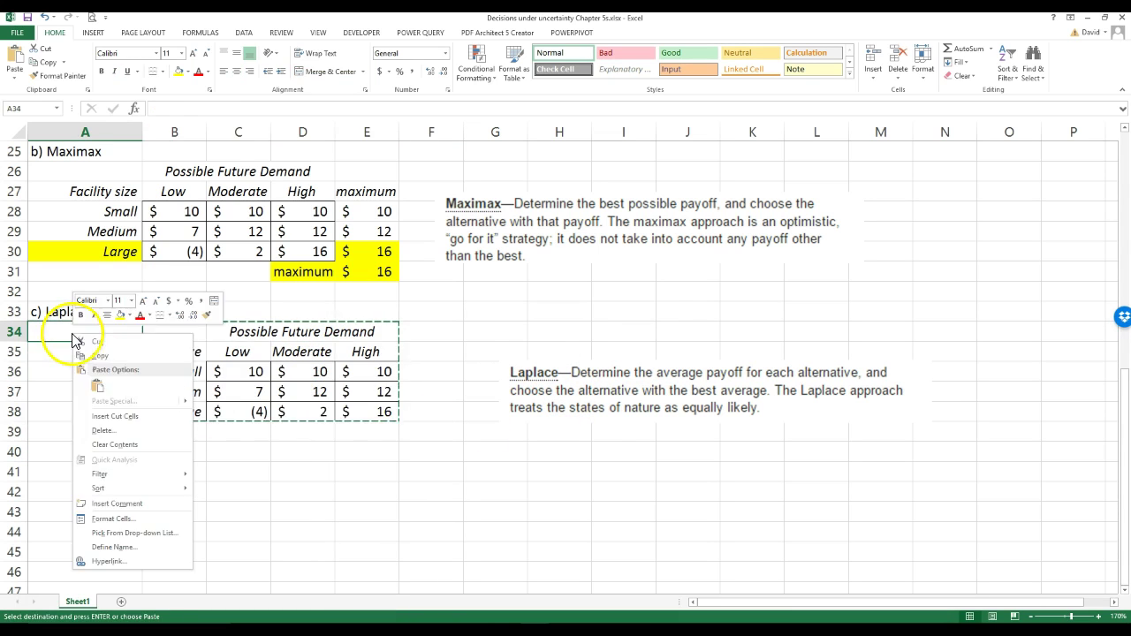
click(104, 389)
click(550, 354)
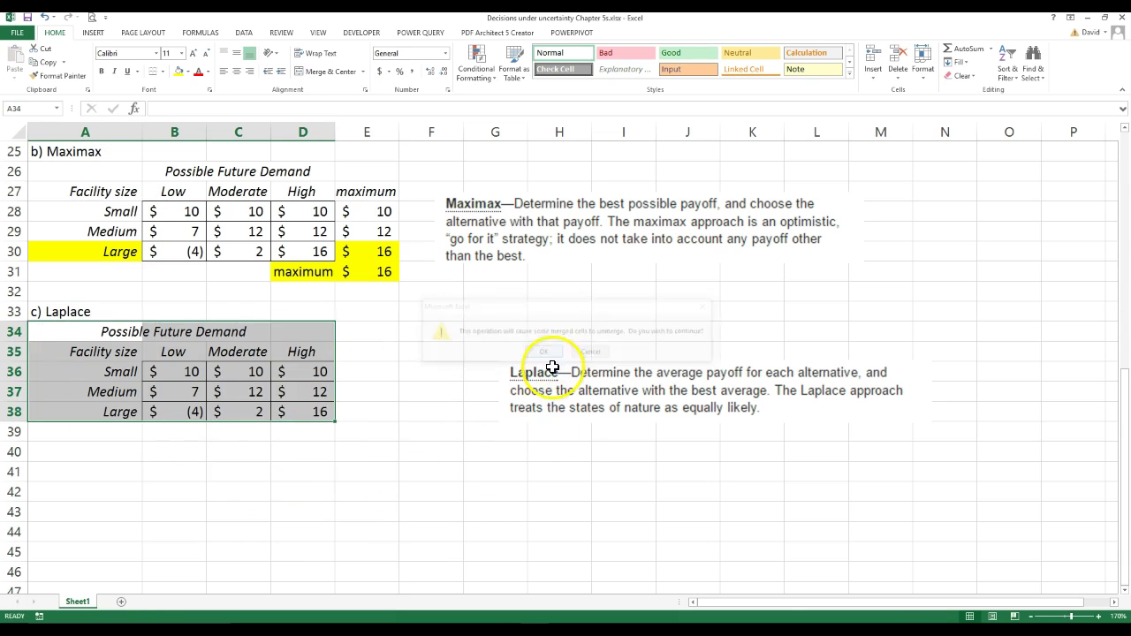
Step: Merge and center the Possible Future Demand heading across B34:D34
click(459, 489)
drag(192, 328, 296, 331)
click(331, 71)
drag(357, 473, 356, 456)
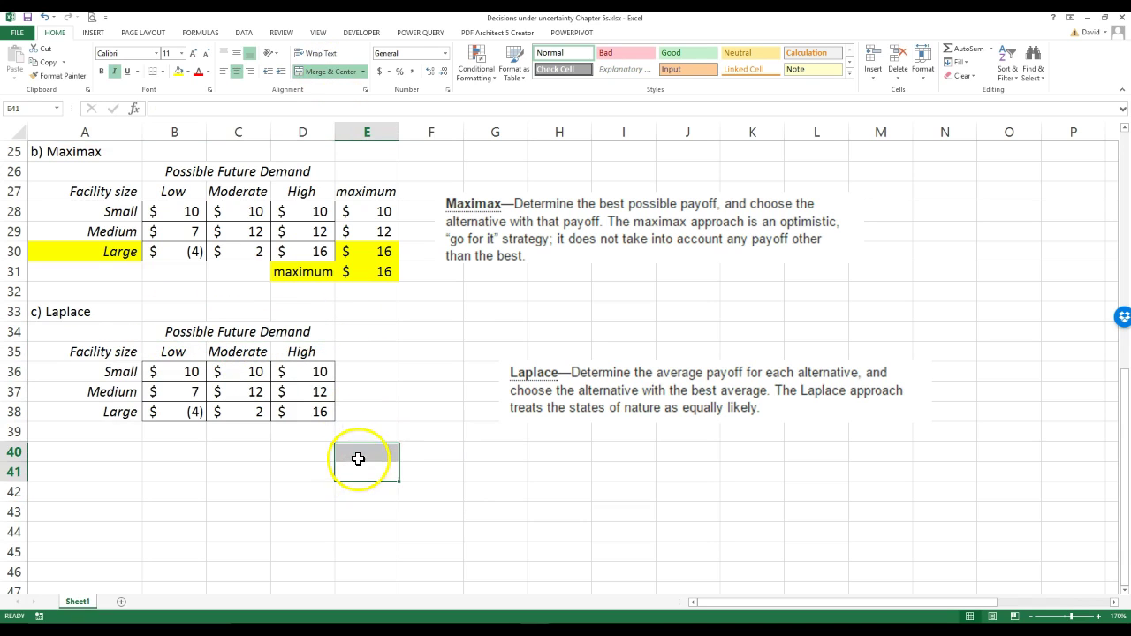
Step: Add the heading average in E35 beside the Laplace table's demand headings
click(378, 353)
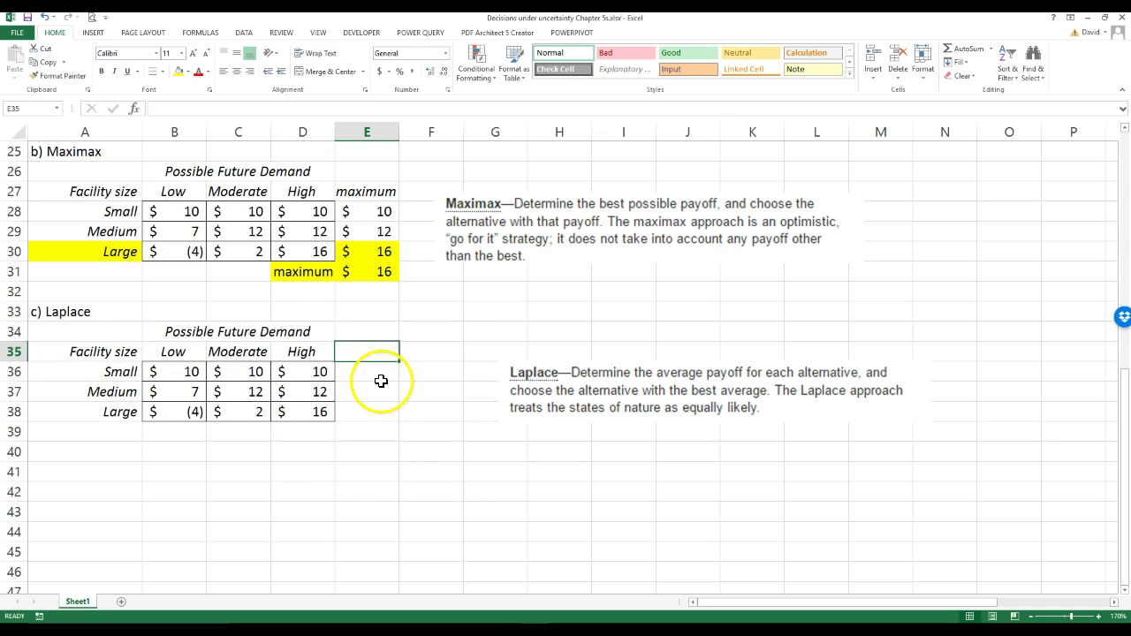
text(average)
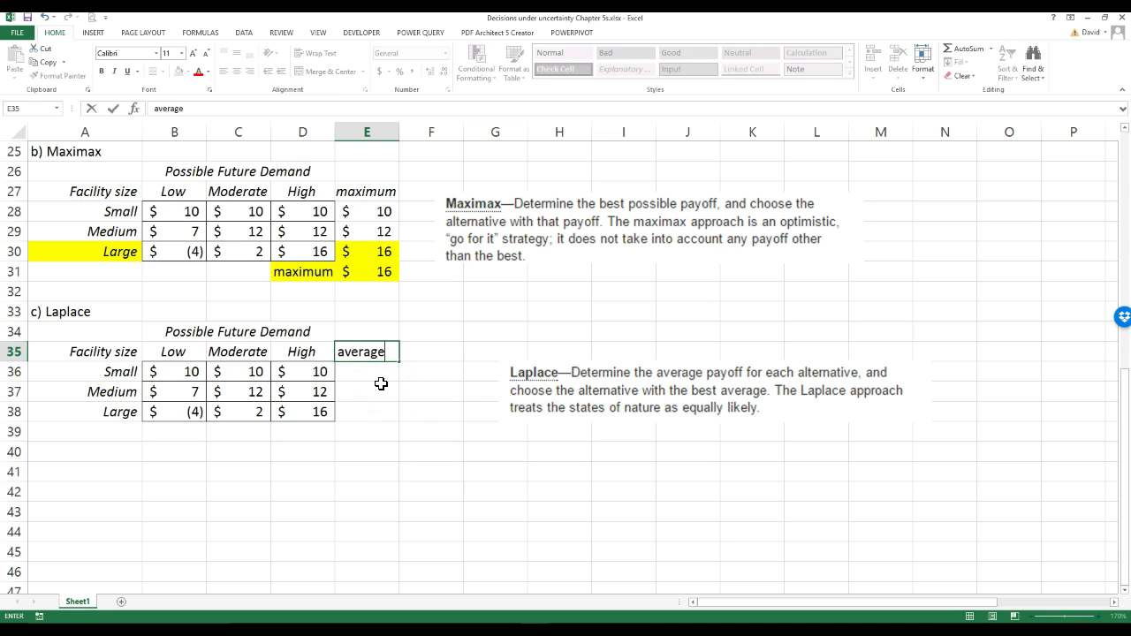
key(Return)
text(=av)
key(BackSpace)
click(360, 493)
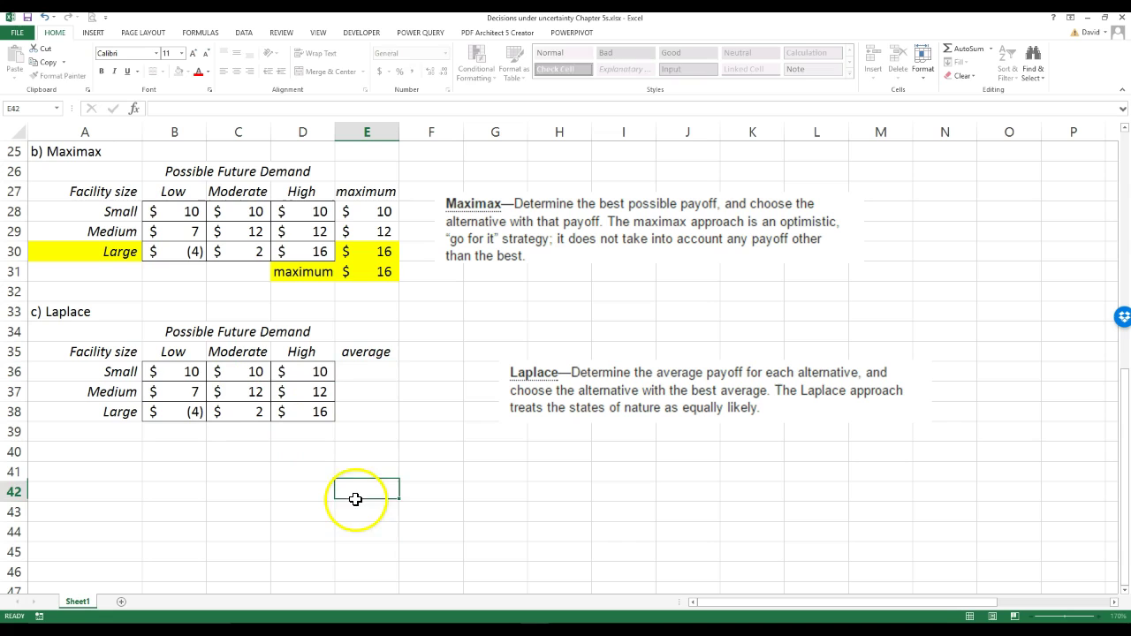
Step: Calculate the Small facility's average payoff in E36 with =AVERAGE(B36:D36) and fill the formula down through E38
click(375, 375)
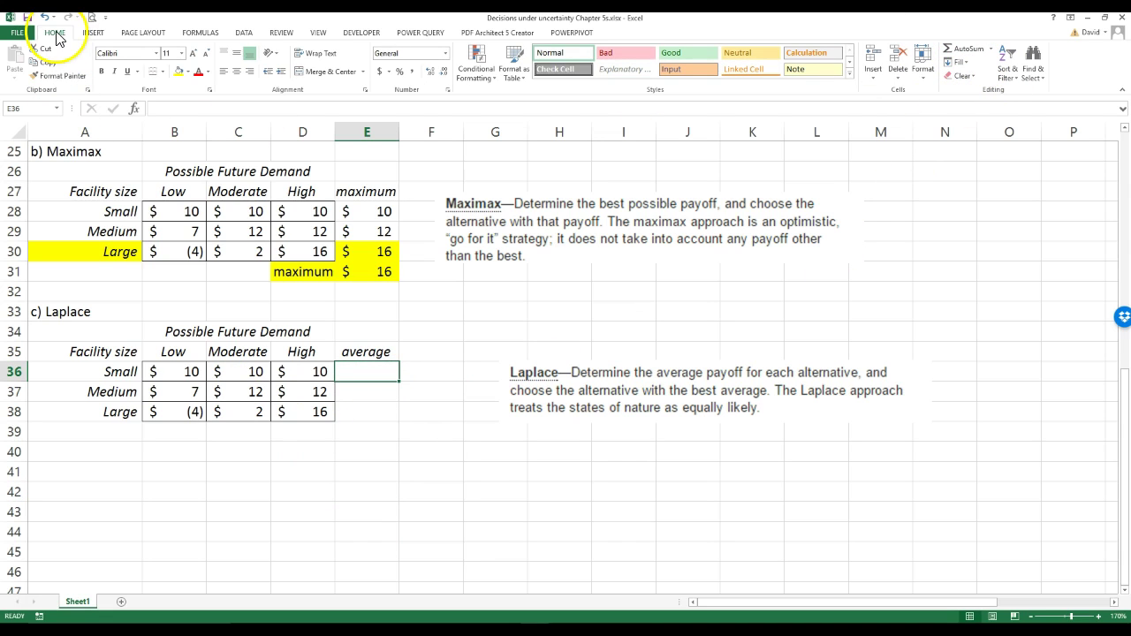
click(991, 48)
click(973, 78)
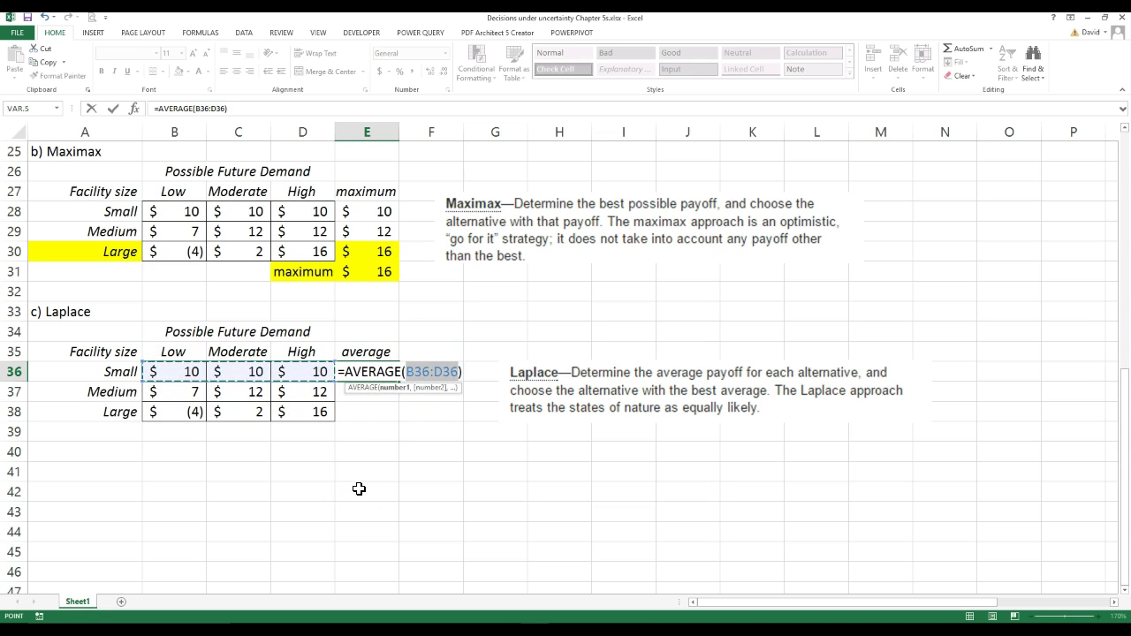
key(Return)
click(383, 372)
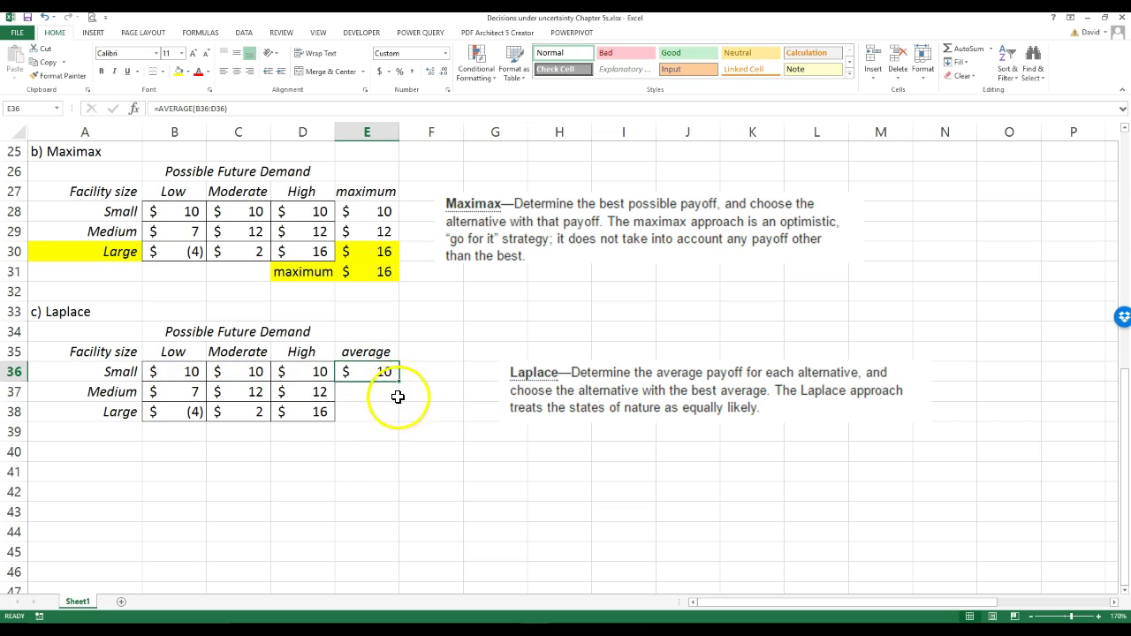
drag(401, 382, 374, 413)
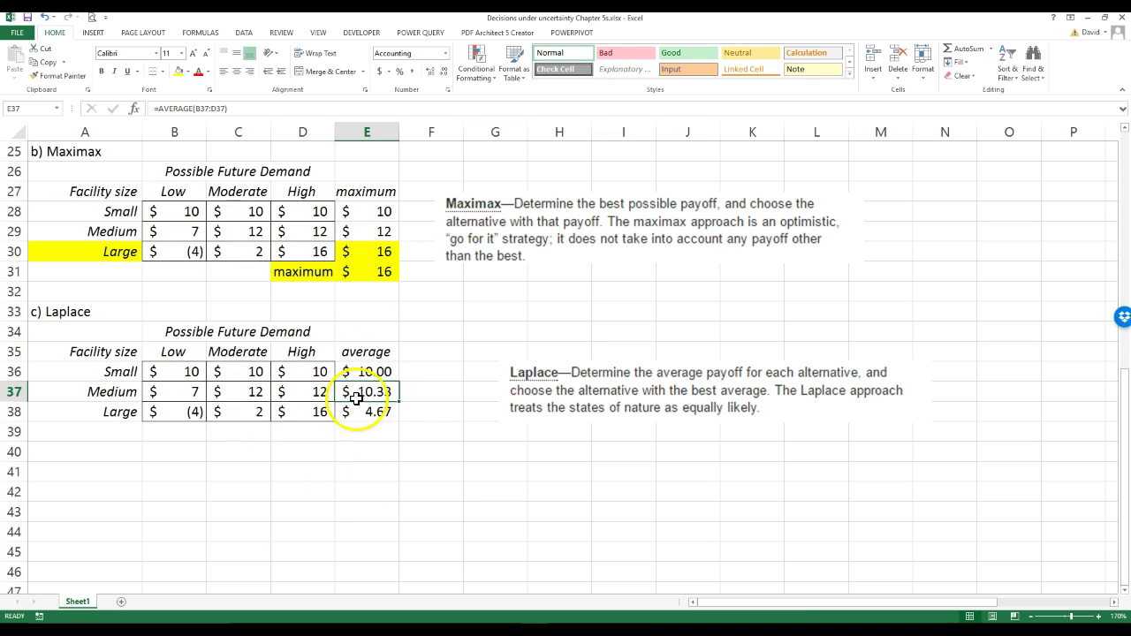
Step: Copy the highlighted maximum label and formula from D31:E31 to D39 below the Laplace table
click(370, 371)
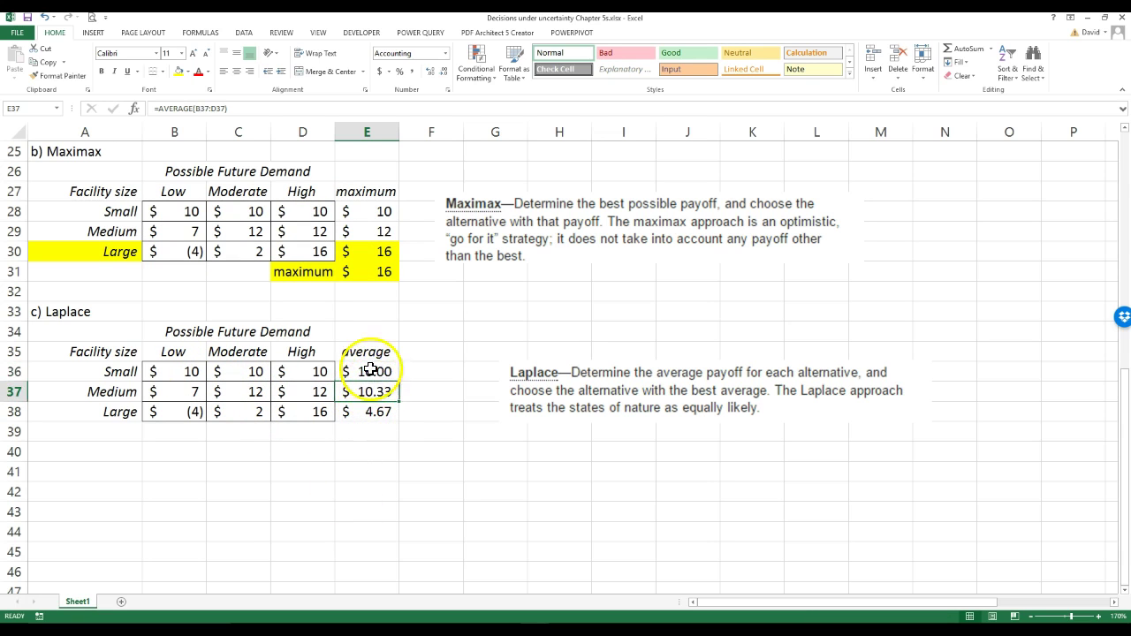
key(ctrl+c)
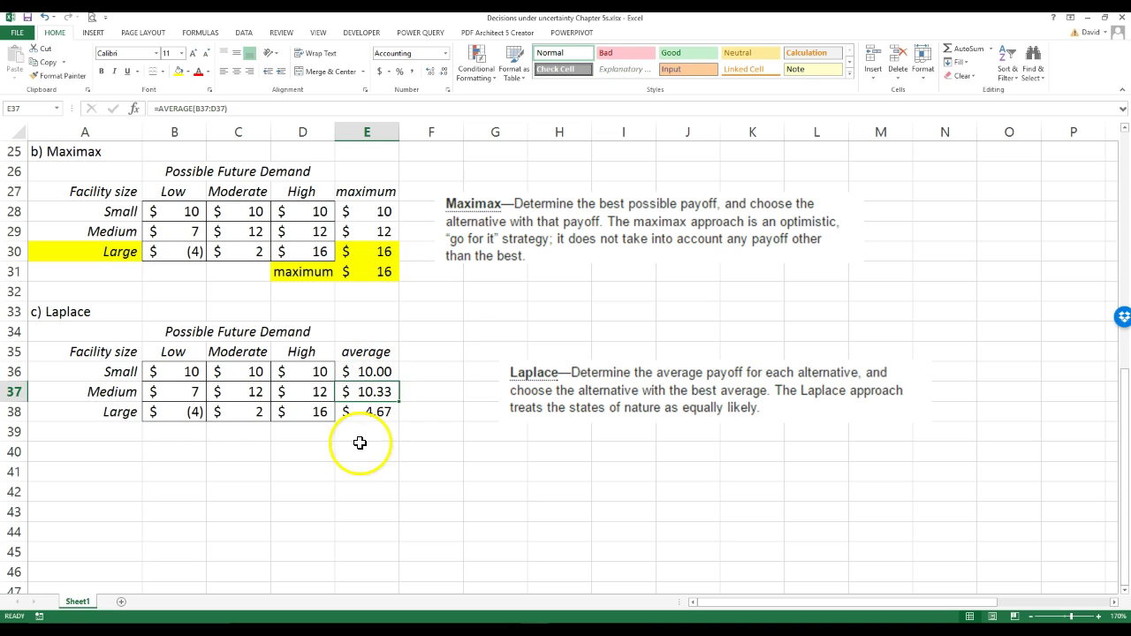
click(302, 272)
drag(302, 272, 353, 272)
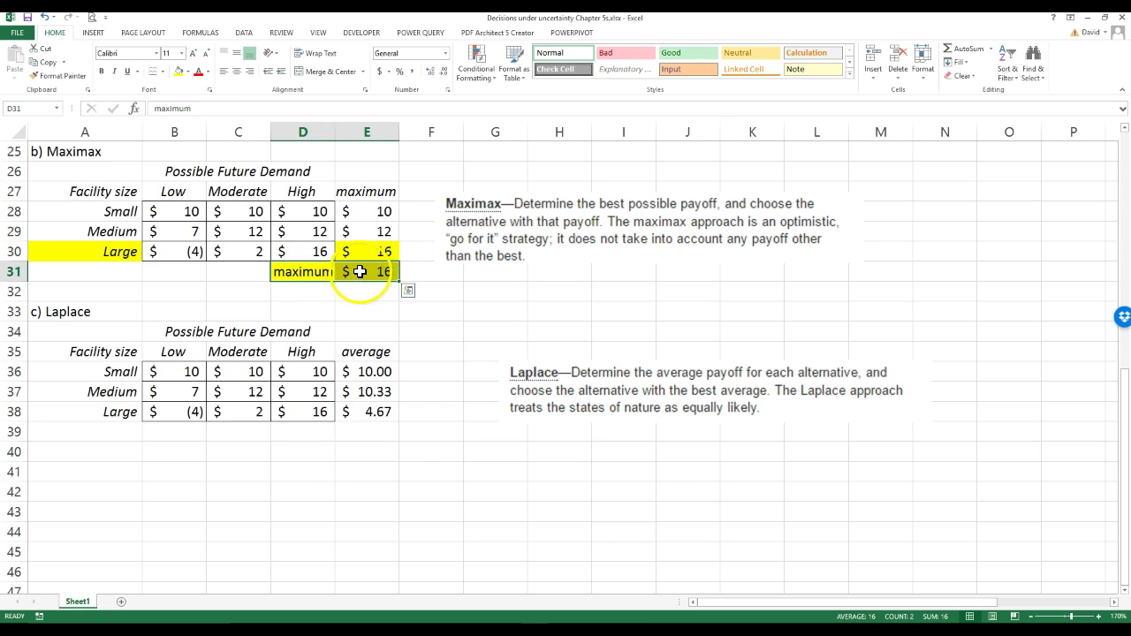
right_click(359, 271)
click(395, 297)
click(298, 435)
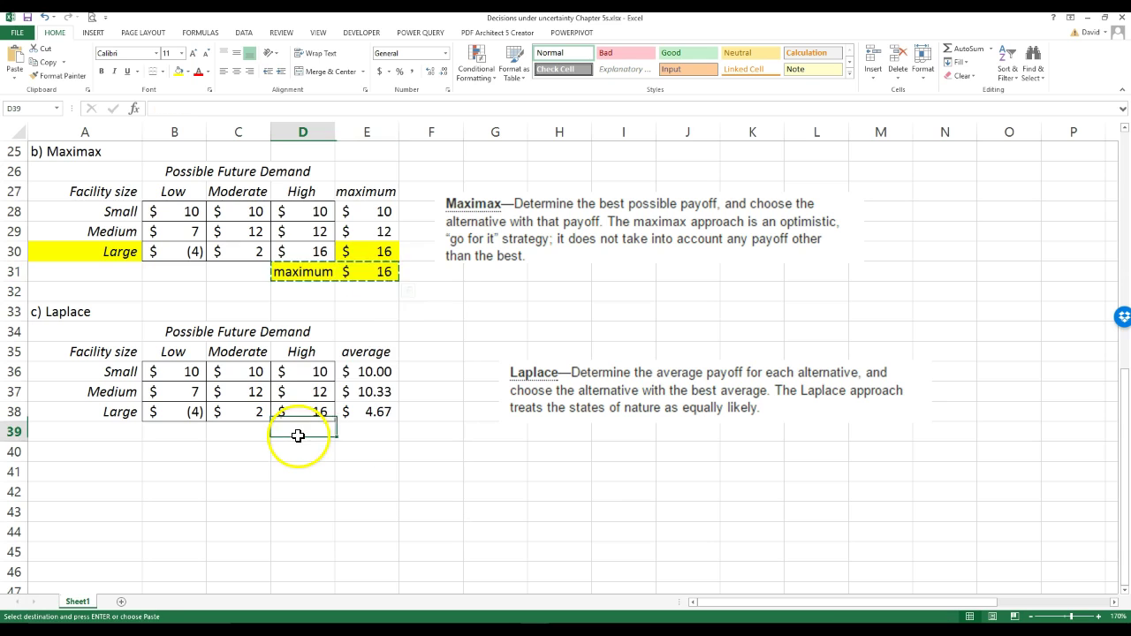
right_click(297, 436)
click(315, 251)
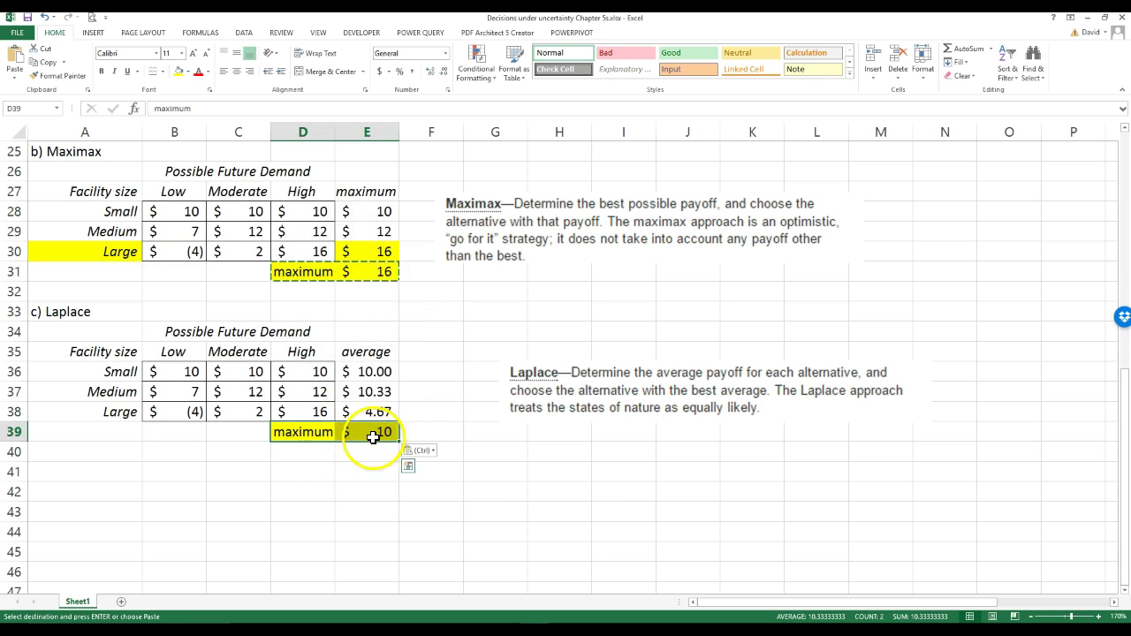
Step: Show the Laplace maximum in E39 with two decimal places
click(373, 433)
click(418, 71)
click(417, 71)
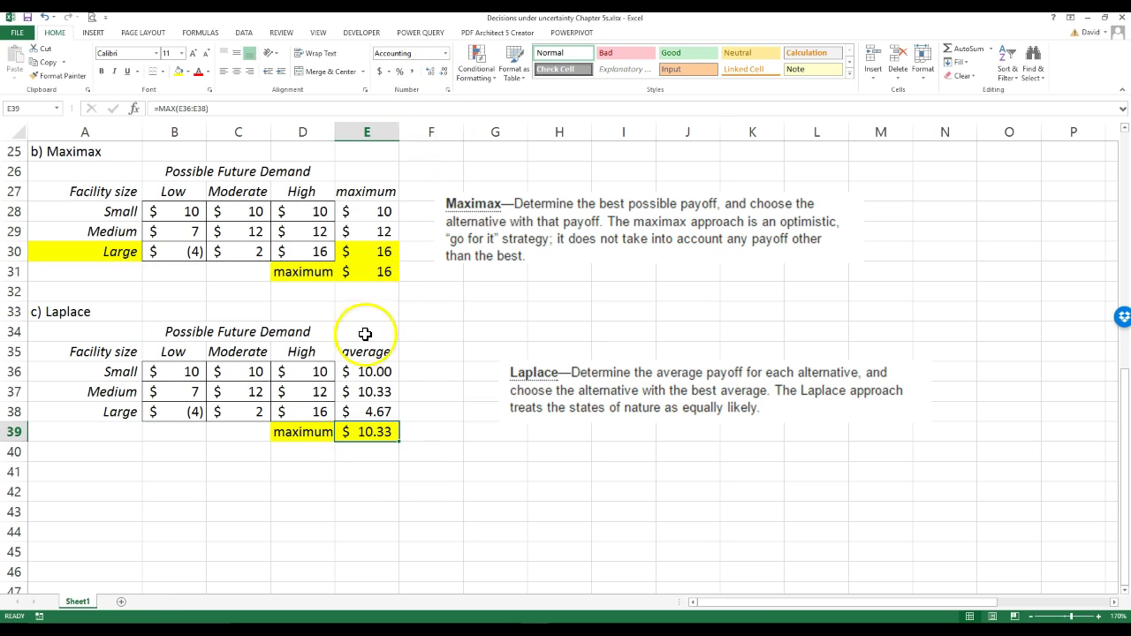
Step: Highlight the best average in E37 and its Medium label in A37 in yellow
click(374, 390)
click(177, 71)
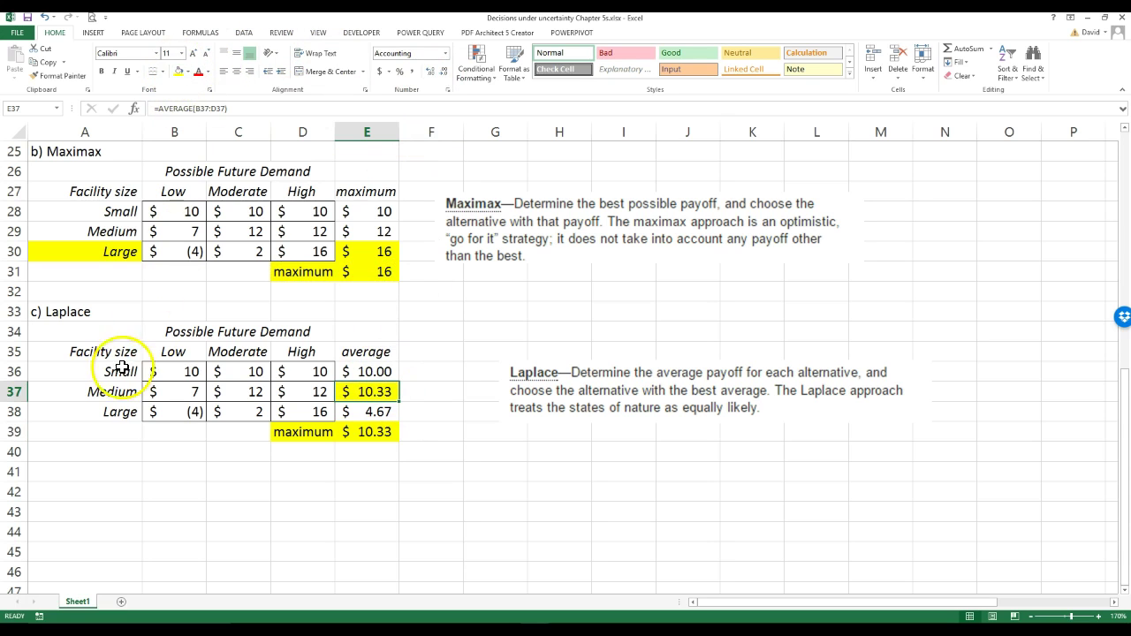
click(116, 389)
click(178, 71)
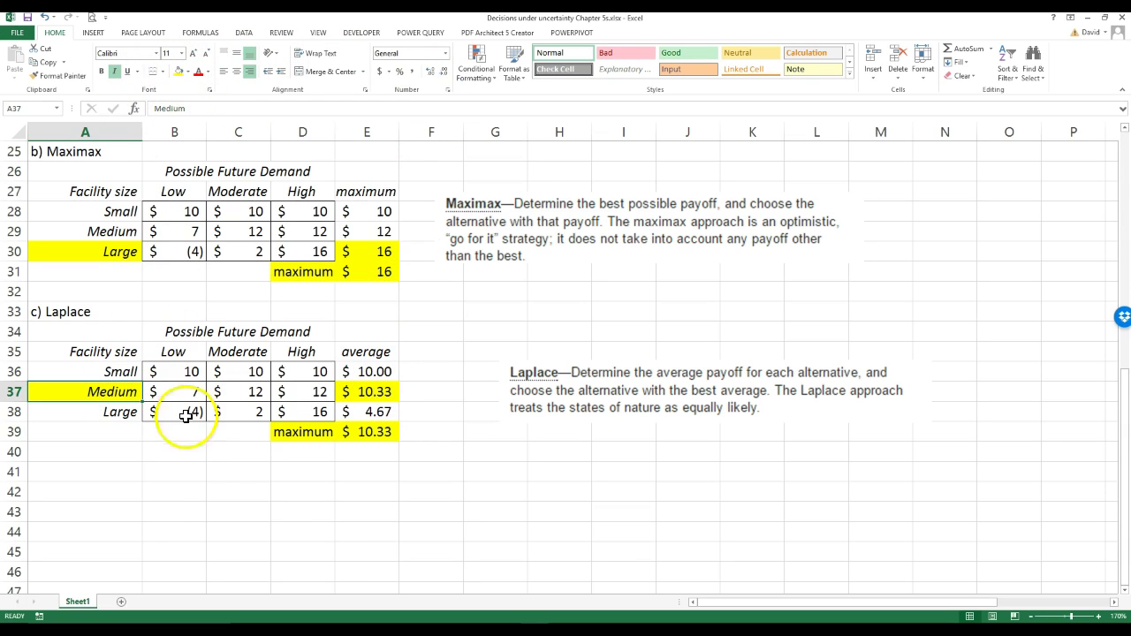
click(174, 431)
Step: Review the completed Maximin, Maximax and Laplace tables and the list of methods still to solve
scroll(166, 495, up, 2)
scroll(161, 454, down, 1)
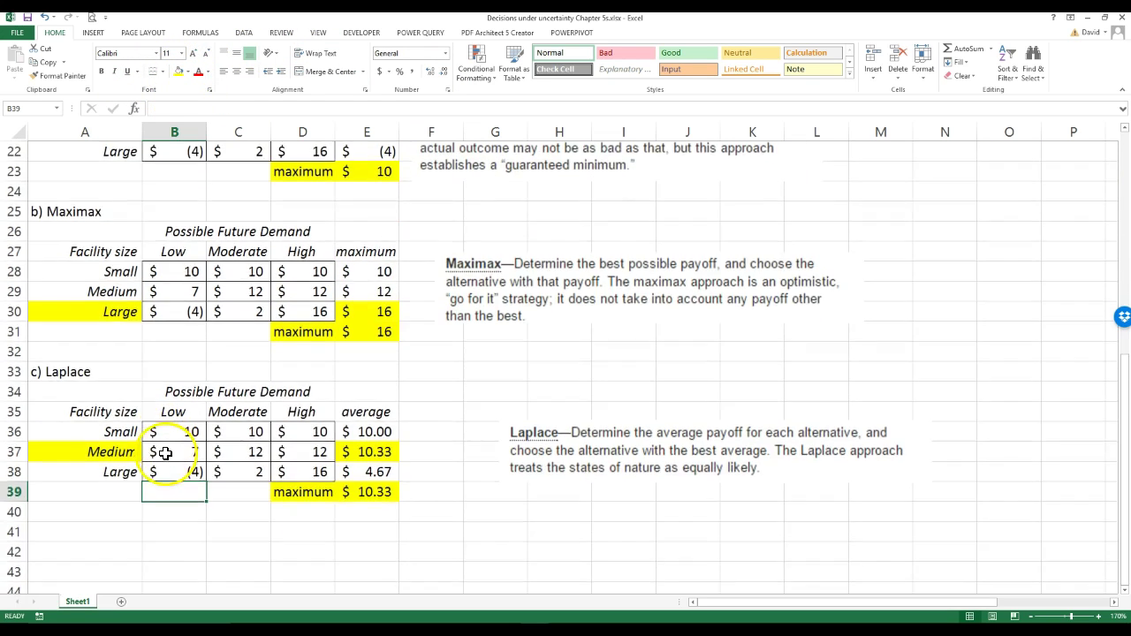
scroll(165, 453, up, 2)
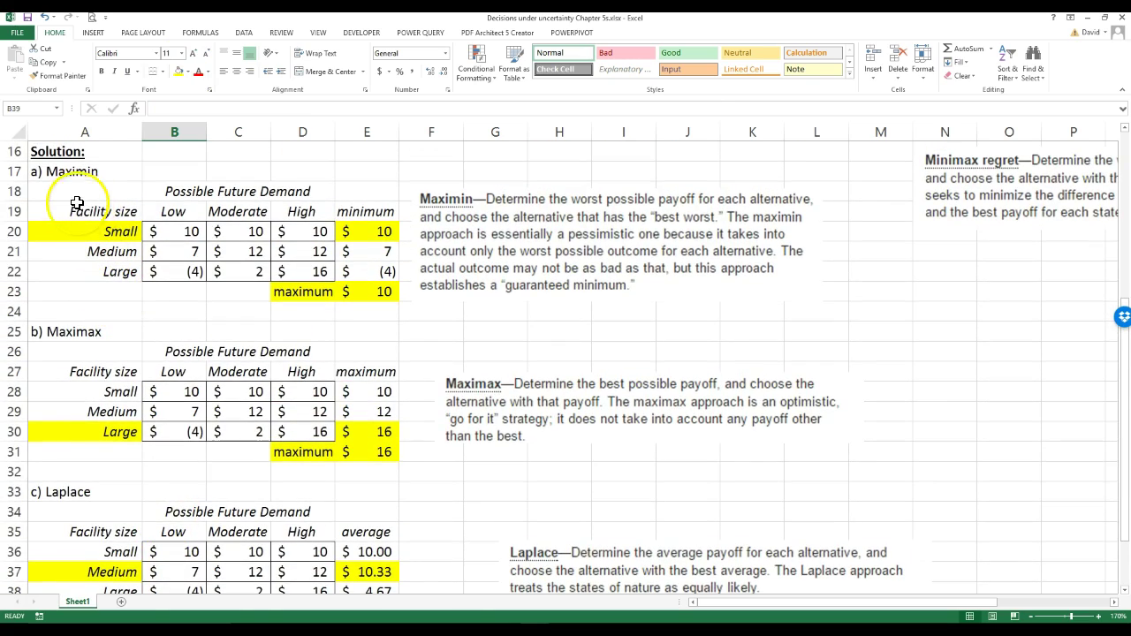
scroll(78, 212, down, 2)
scroll(77, 223, up, 7)
scroll(84, 256, down, 7)
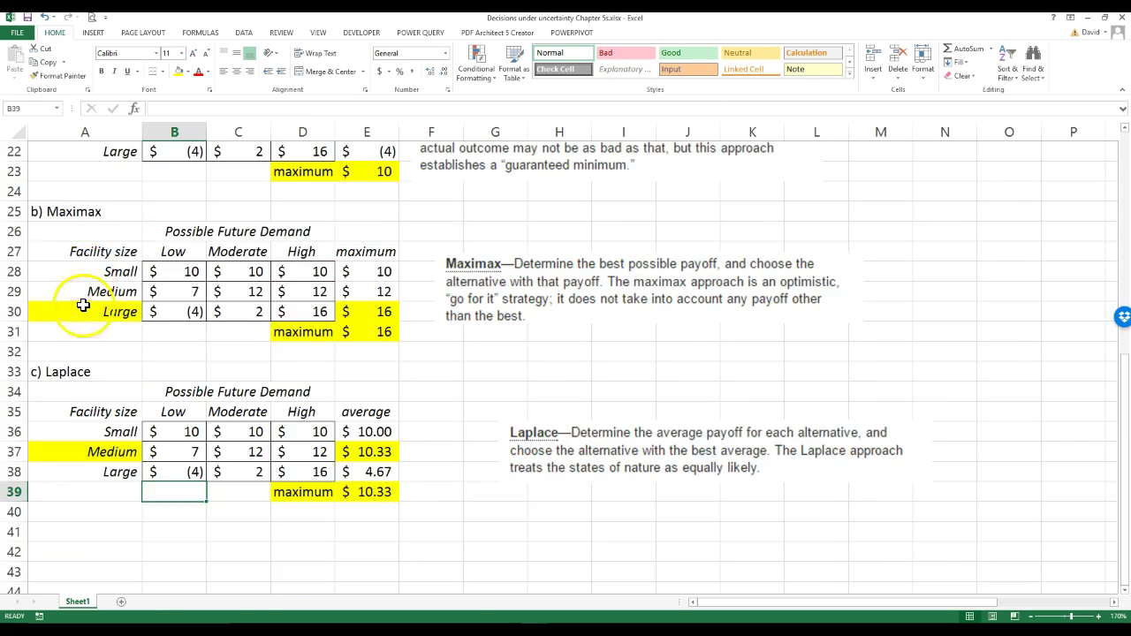
scroll(80, 232, up, 3)
scroll(81, 240, down, 3)
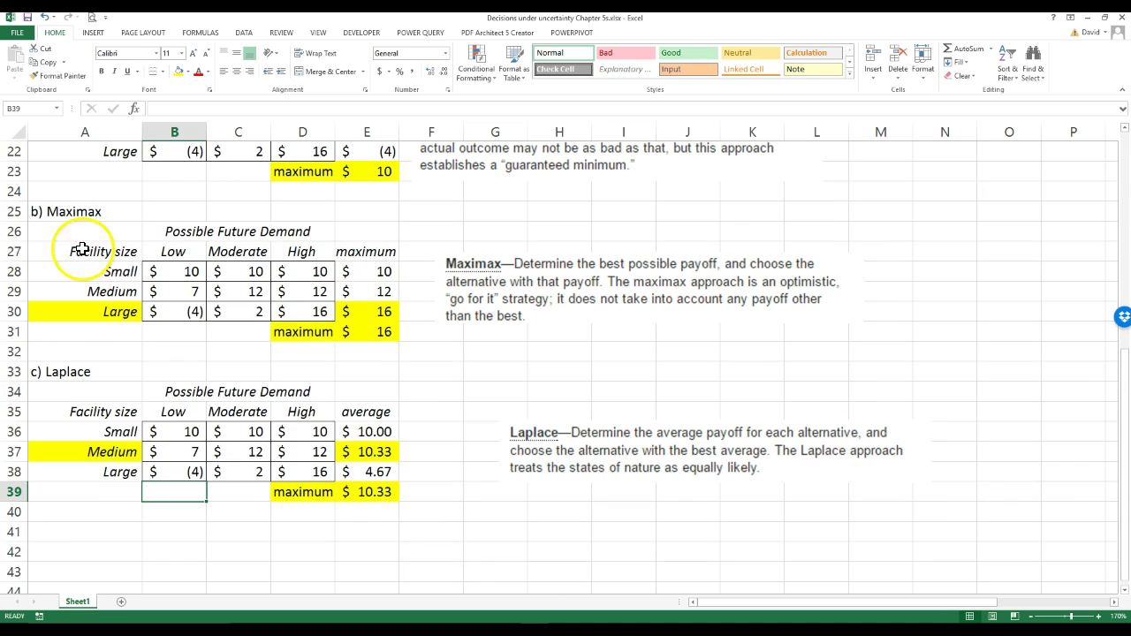
scroll(182, 368, up, 3)
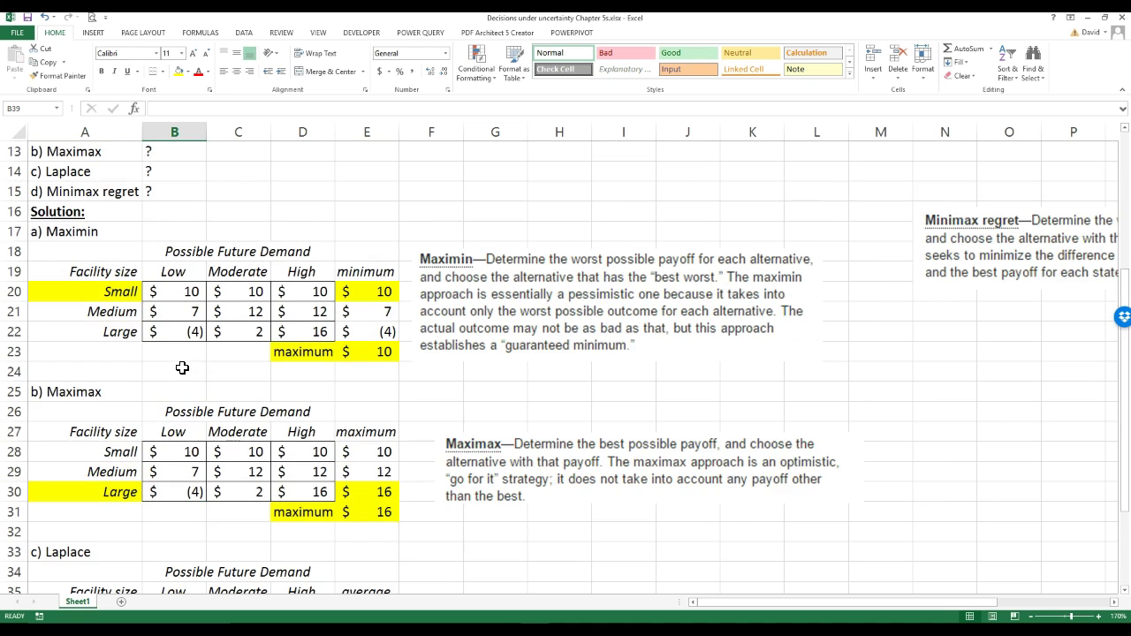
scroll(149, 366, down, 4)
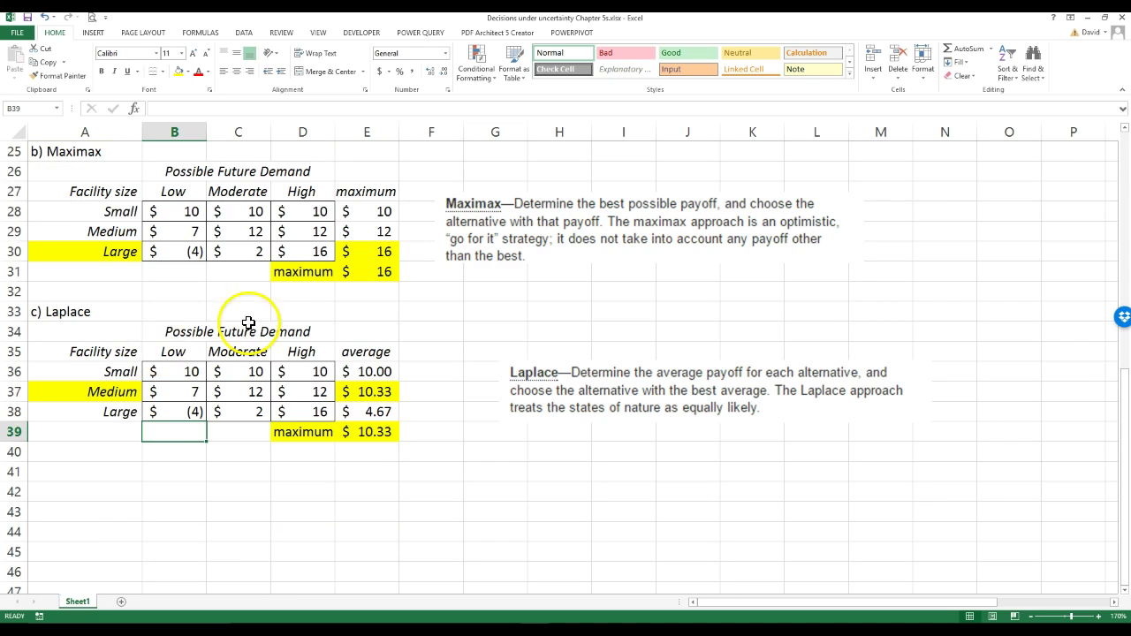
Step: Move the Maximax and Laplace definition pictures closer to their tables, starting around column F
drag(447, 203, 434, 214)
click(518, 378)
drag(518, 378, 433, 382)
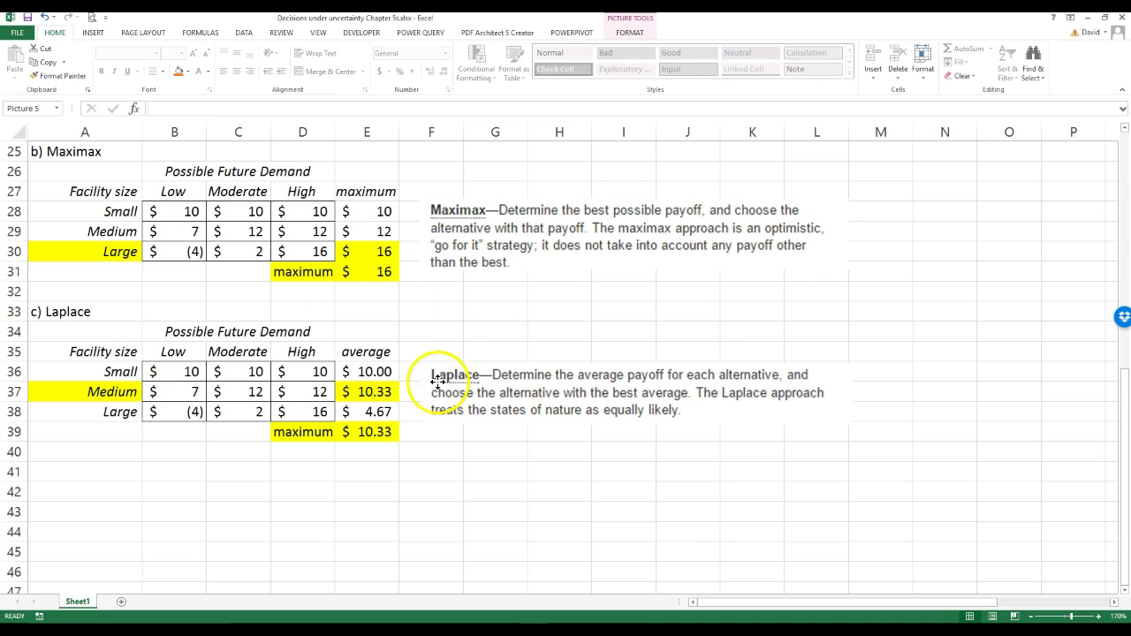
click(203, 477)
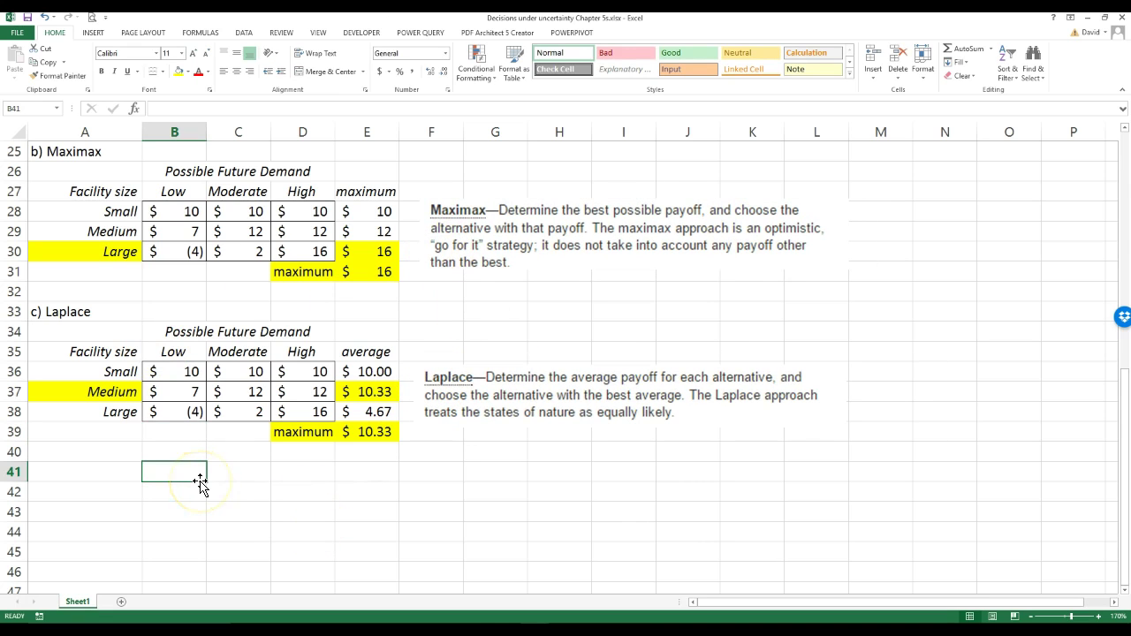
Step: Add the d) Minimax regret heading in A41 by linking it to the Find list with =A15
scroll(200, 481, up, 8)
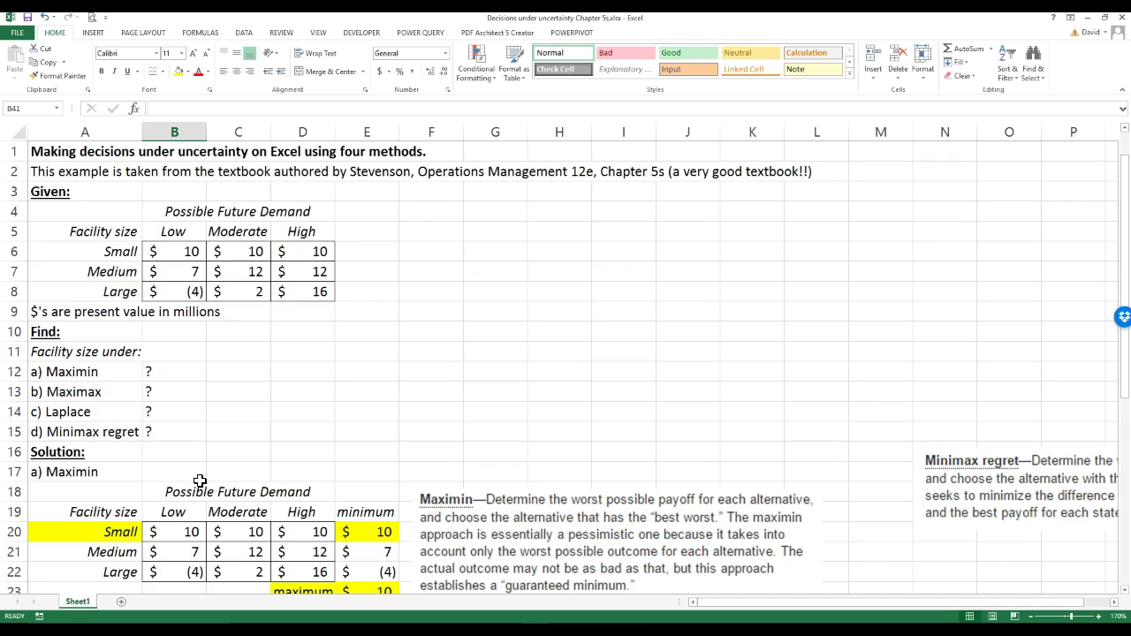
scroll(69, 463, down, 6)
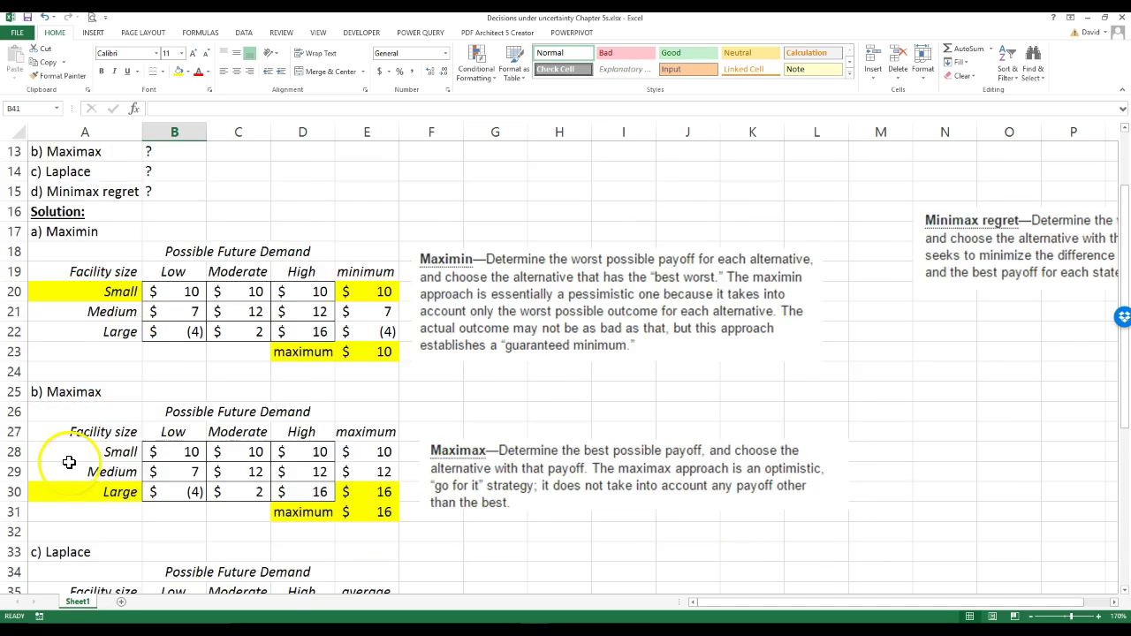
scroll(70, 468, up, 2)
scroll(69, 469, down, 4)
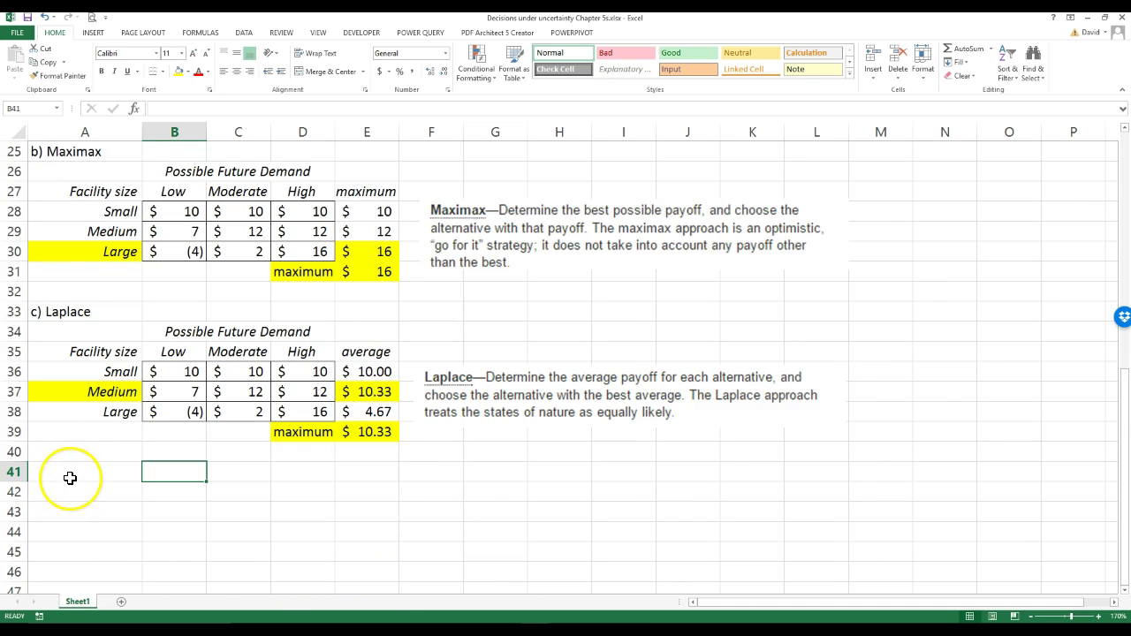
click(70, 477)
text(=)
scroll(72, 478, up, 8)
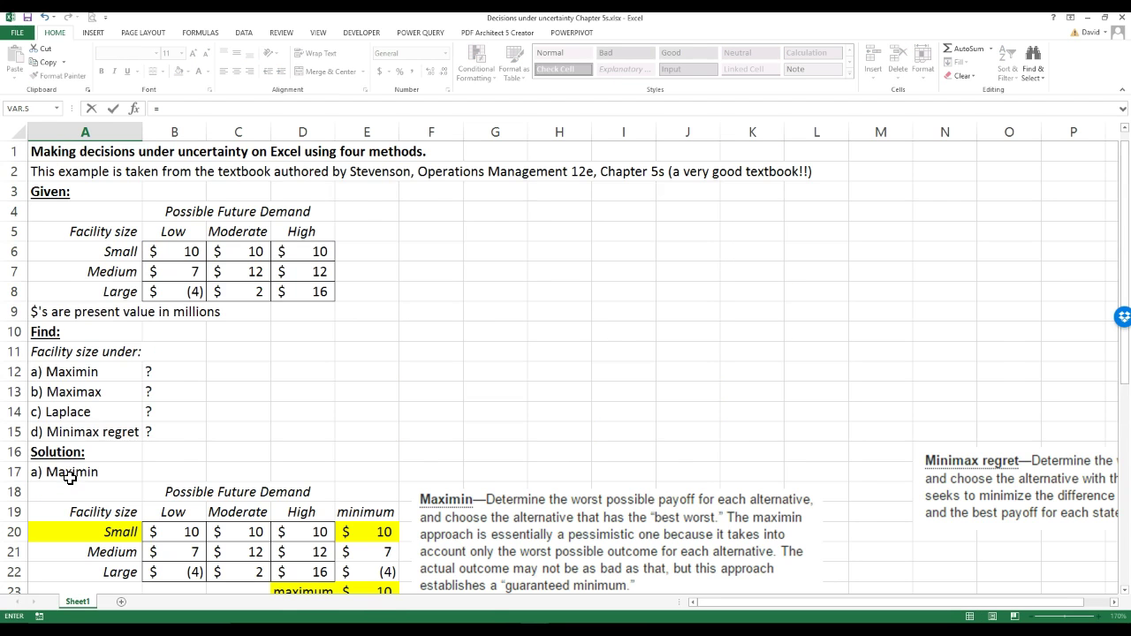
click(97, 435)
key(Return)
Step: Copy the given payoff table A4:D8 to A42 below the Minimax regret heading
scroll(237, 485, down, 4)
scroll(239, 486, up, 10)
scroll(203, 341, down, 1)
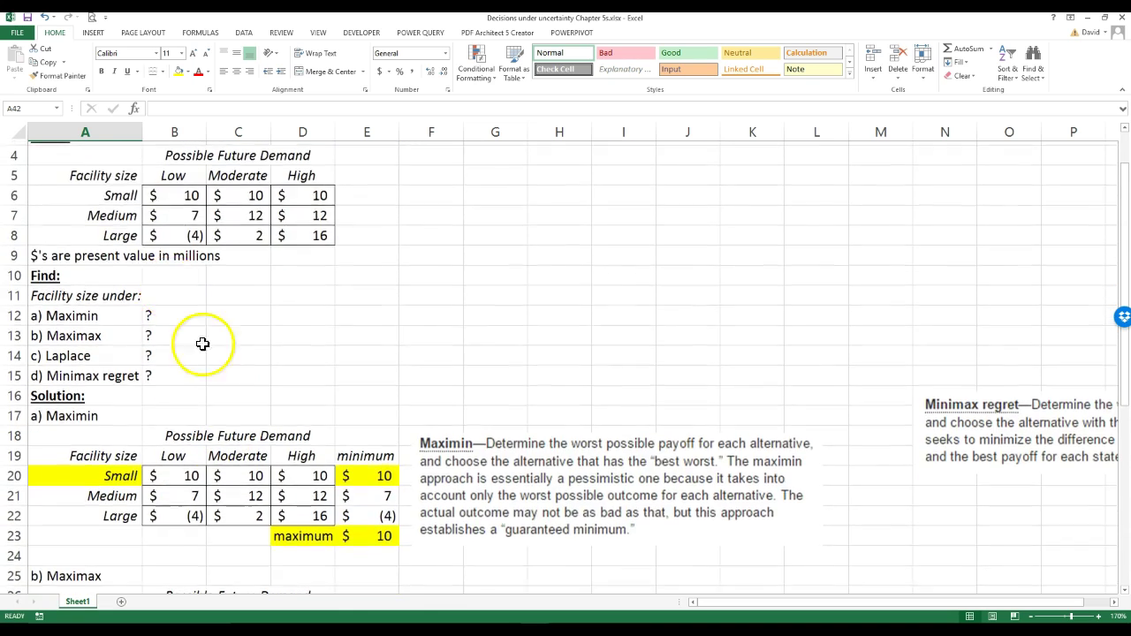
scroll(94, 197, up, 1)
click(88, 212)
drag(88, 211, 281, 292)
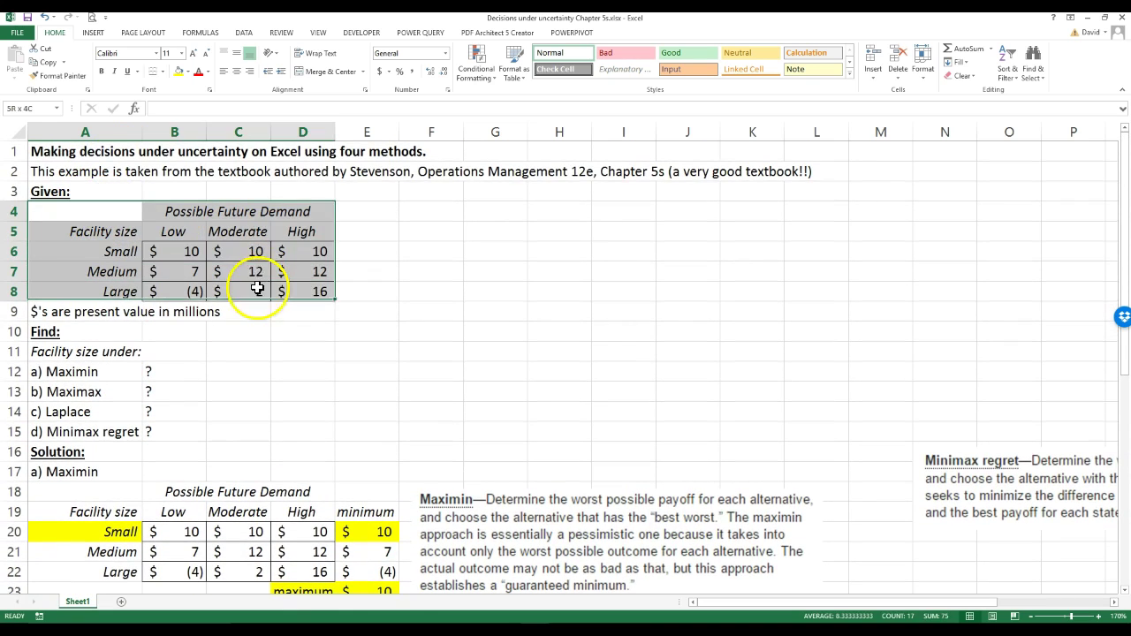
right_click(291, 228)
click(336, 255)
scroll(85, 392, down, 15)
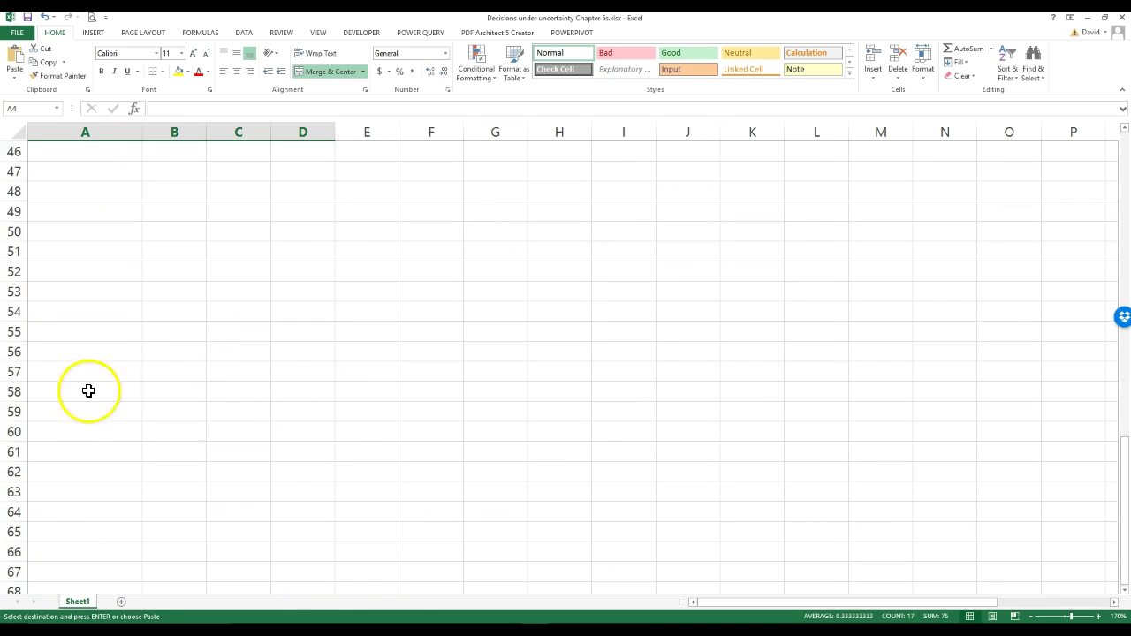
scroll(112, 328, up, 6)
click(49, 431)
right_click(49, 431)
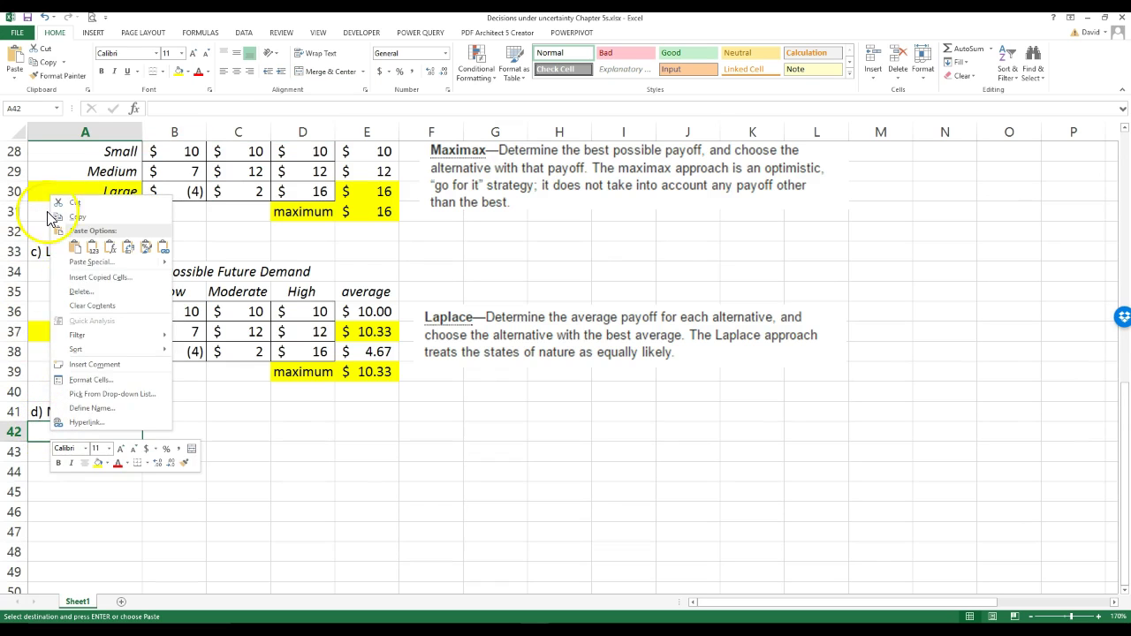
click(76, 248)
Step: Move the Minimax regret definition picture beside the payoff table in rows 42 to 46
scroll(366, 489, up, 9)
drag(936, 466, 428, 480)
click(361, 530)
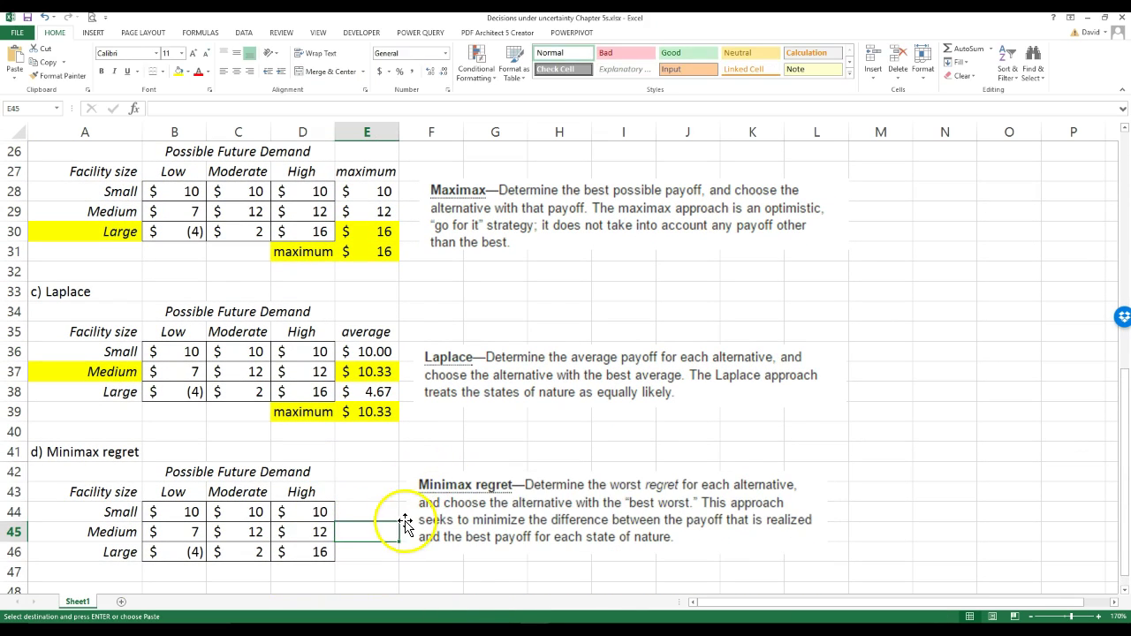
scroll(368, 493, down, 1)
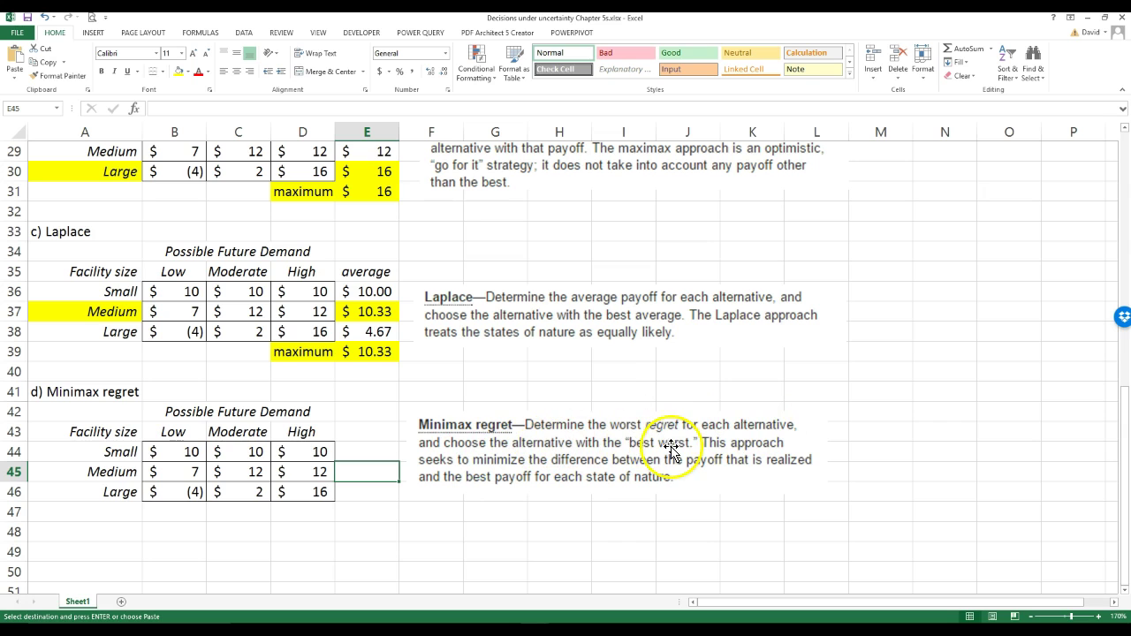
click(695, 483)
drag(694, 482, 671, 483)
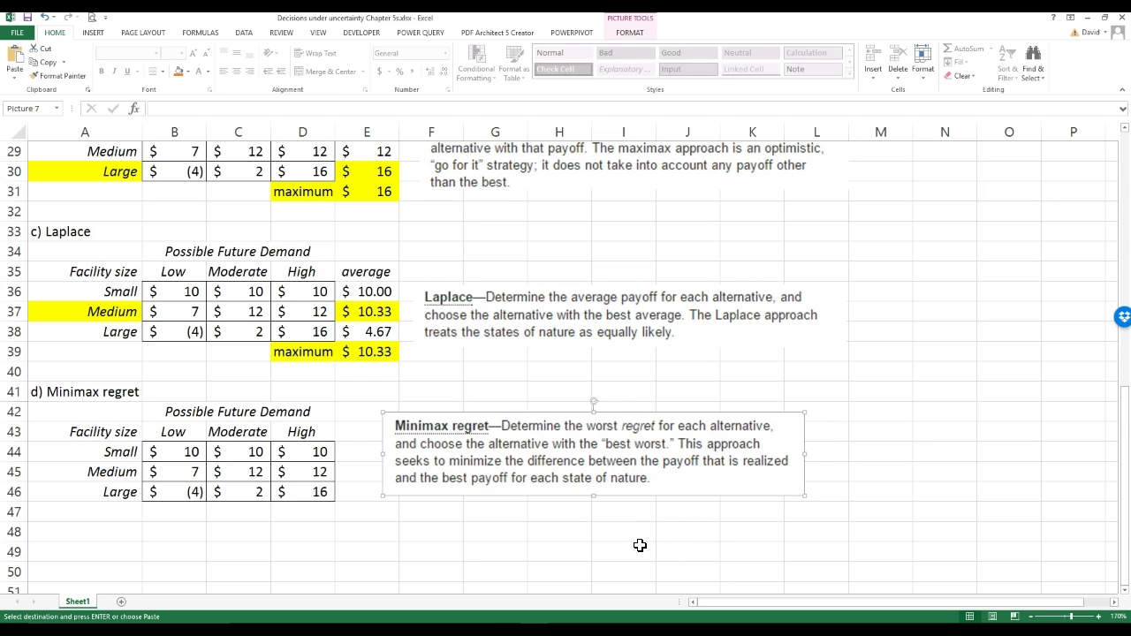
Step: Copy the Minimax regret payoff table A42:D46 to A48 as a second table below it
drag(133, 412, 220, 492)
right_click(221, 492)
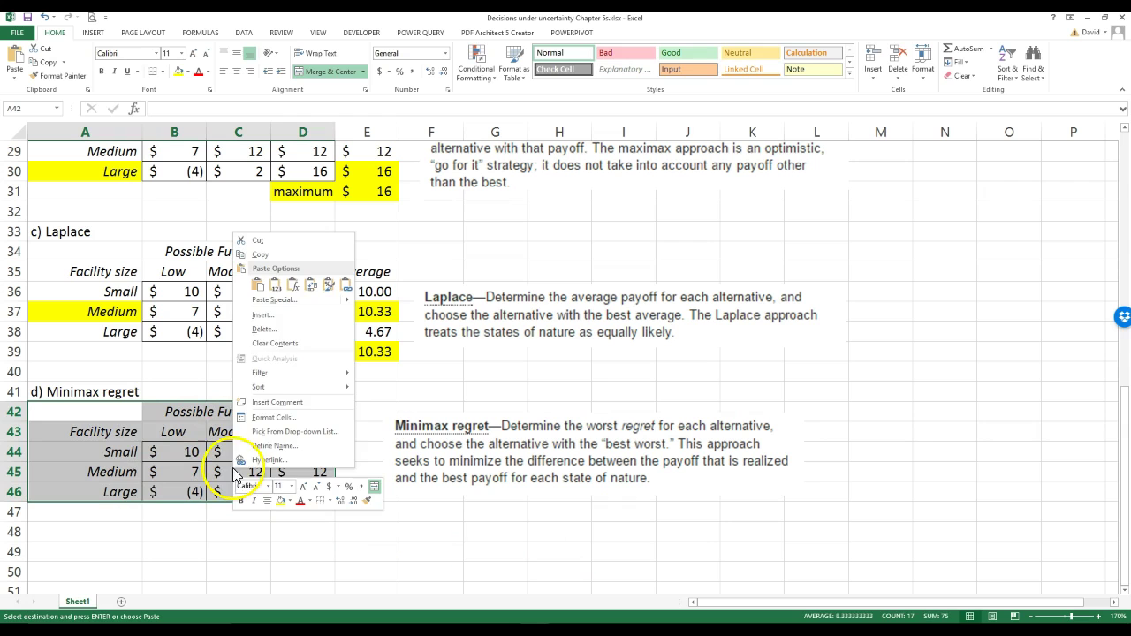
click(267, 254)
scroll(273, 313, down, 1)
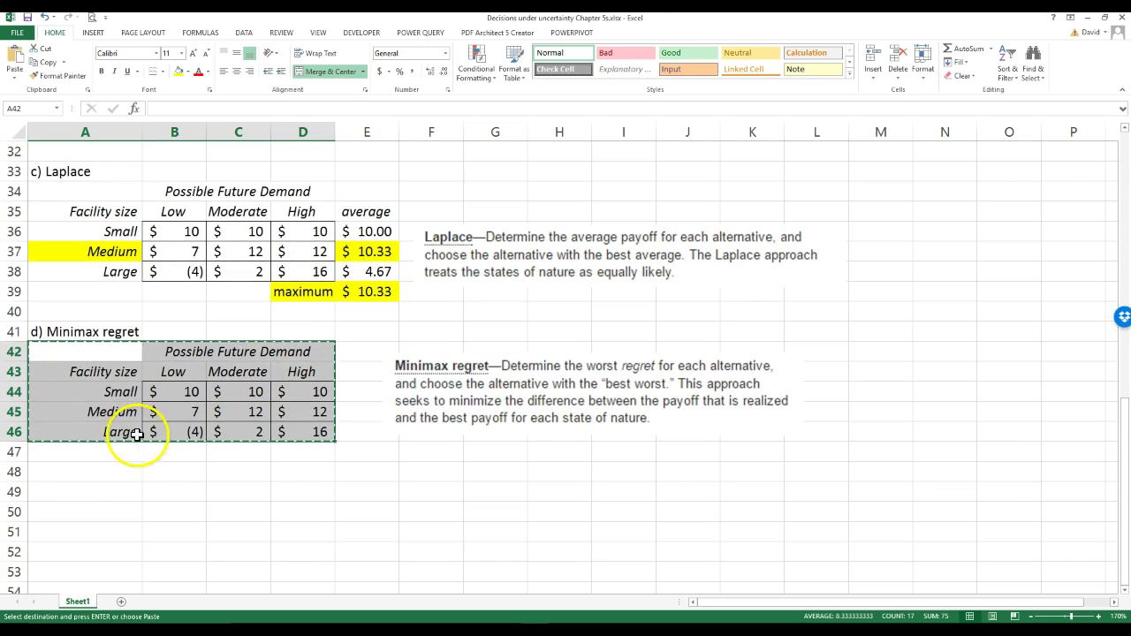
click(75, 471)
right_click(75, 472)
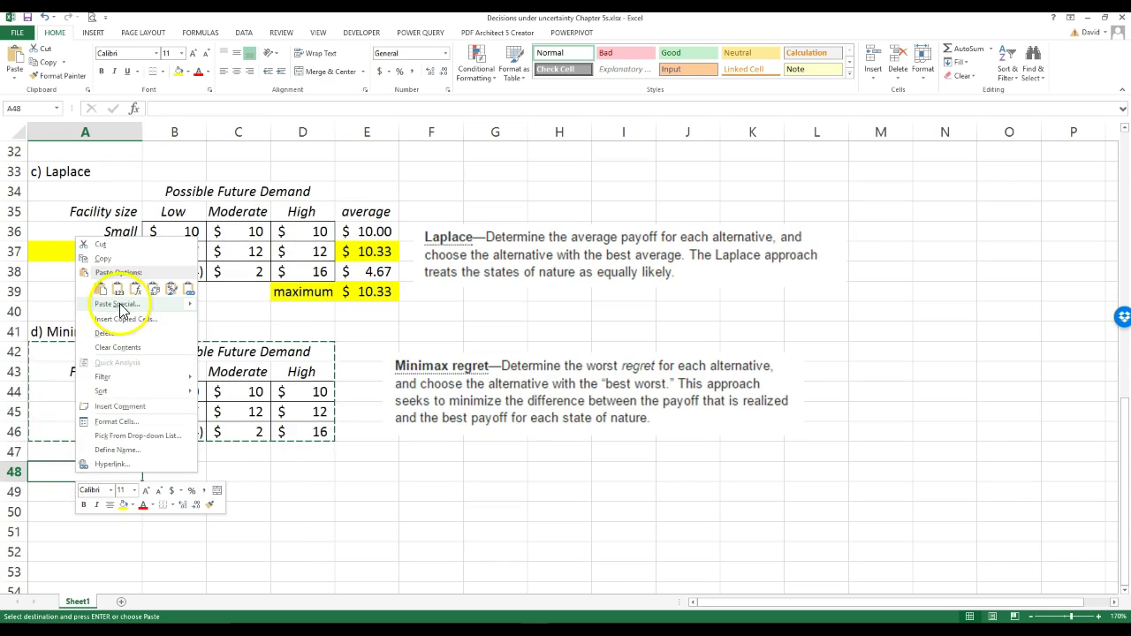
click(96, 290)
Step: Change the second table's merged heading in B48:D48 to Regrets
double_click(163, 472)
drag(163, 472, 319, 475)
text(re)
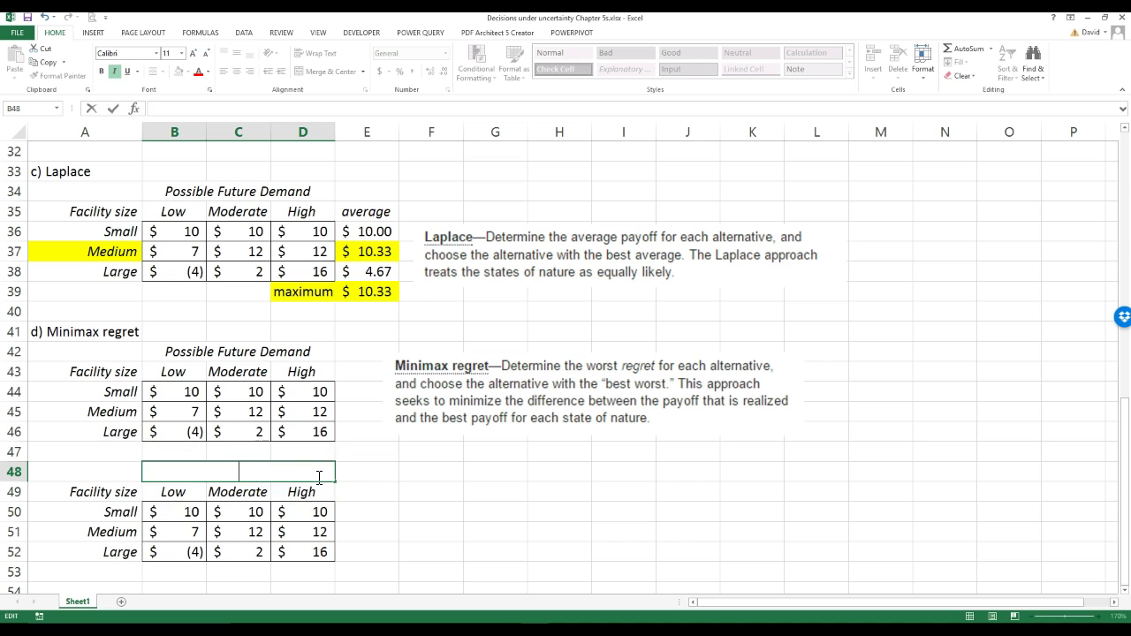
text(grets)
key(Return)
Step: Clear the copied payoff values from B50:D52 in the Regrets table, keeping the borders
scroll(327, 500, down, 1)
drag(183, 453, 291, 490)
right_click(291, 489)
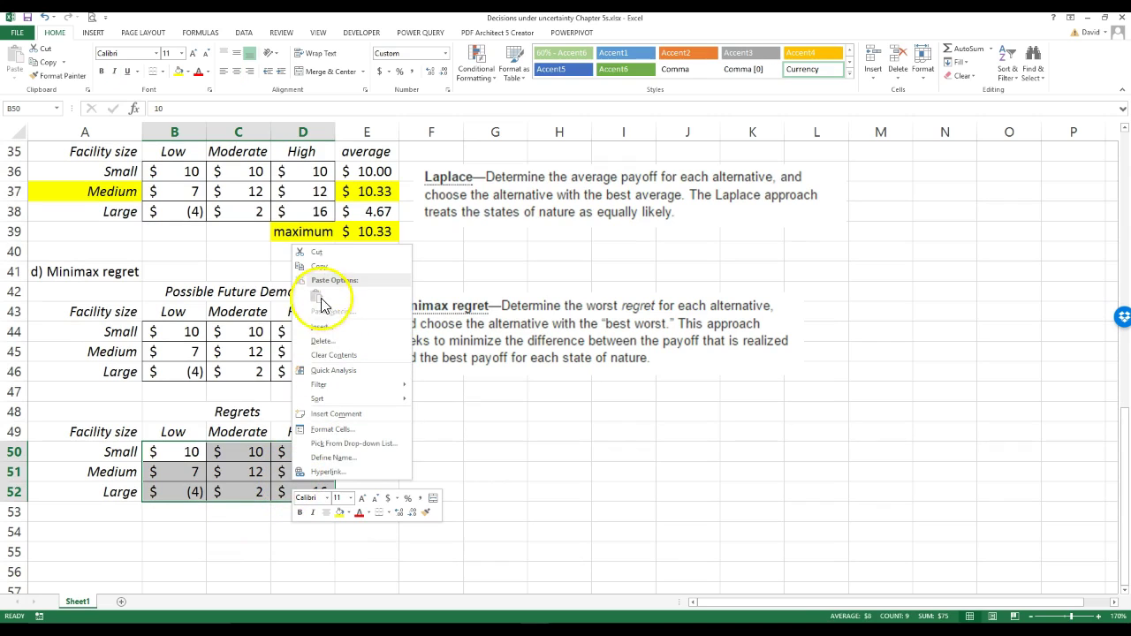
click(323, 354)
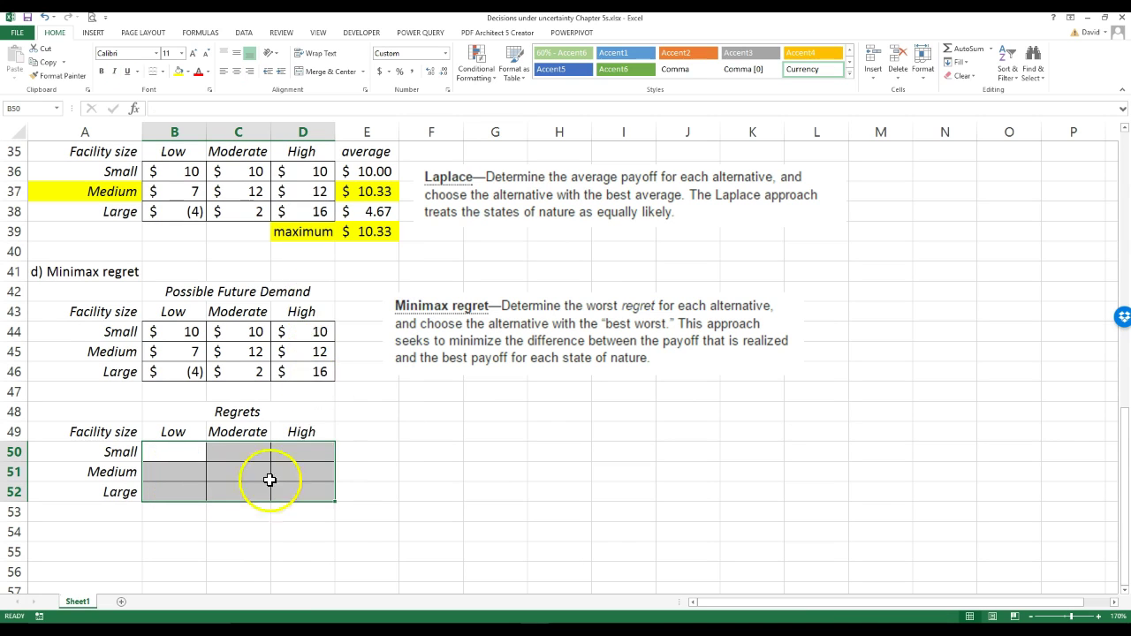
click(253, 548)
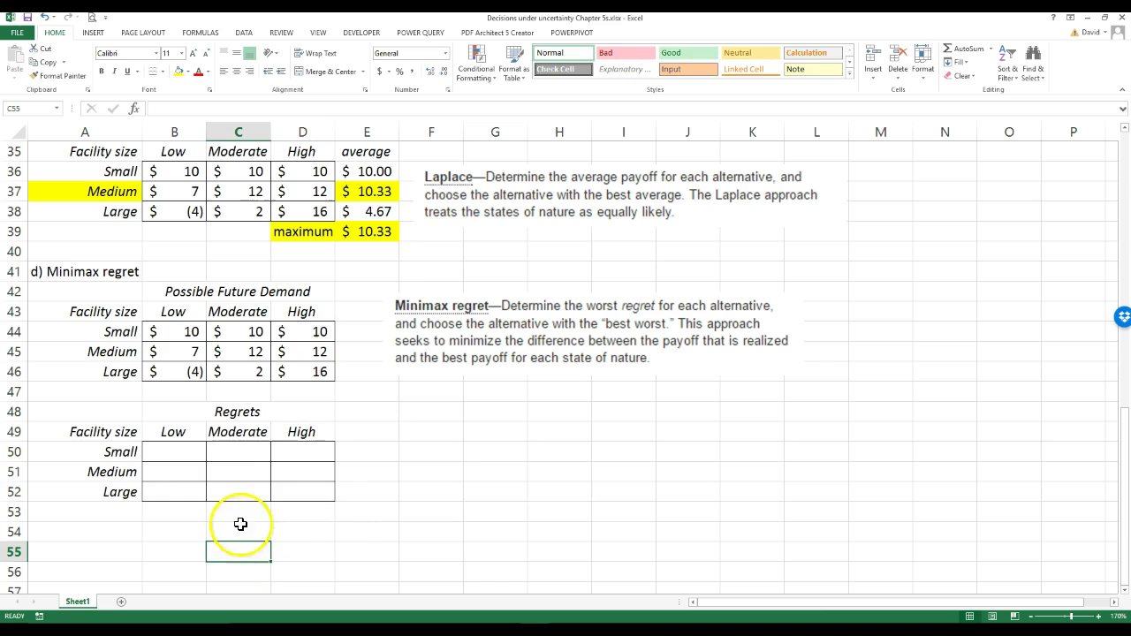
Step: Examine the Low, Moderate and High payoff columns in B44:D46, comparing each facility's payoff with the column's best
drag(174, 332, 177, 371)
click(245, 333)
drag(245, 333, 250, 371)
drag(305, 332, 315, 369)
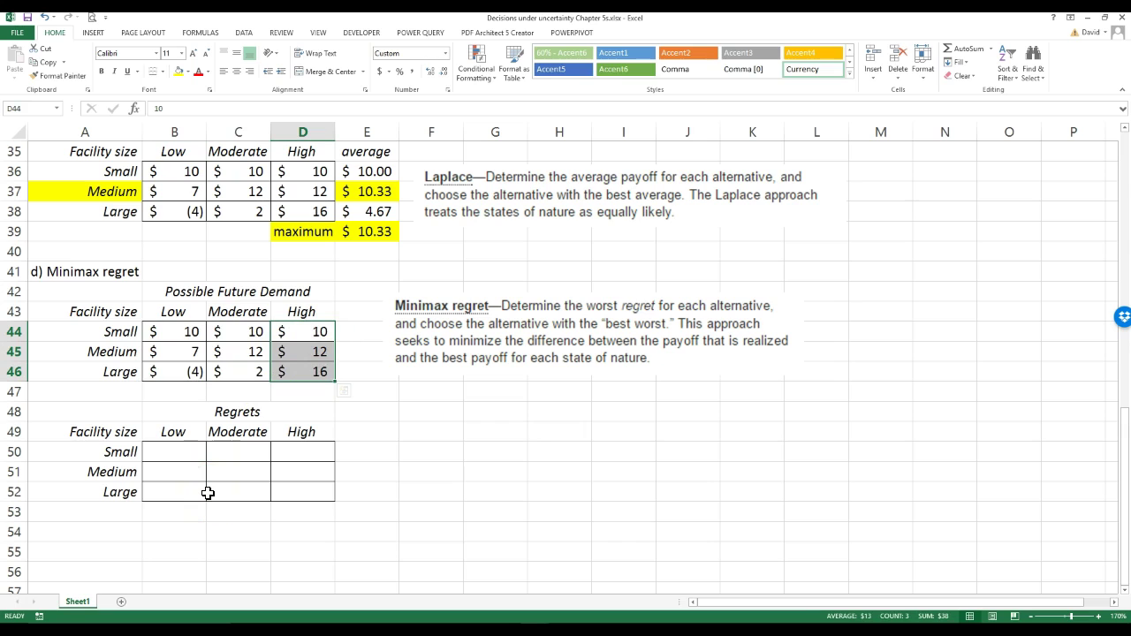
drag(171, 331, 167, 368)
drag(239, 331, 253, 369)
drag(313, 332, 318, 369)
click(183, 332)
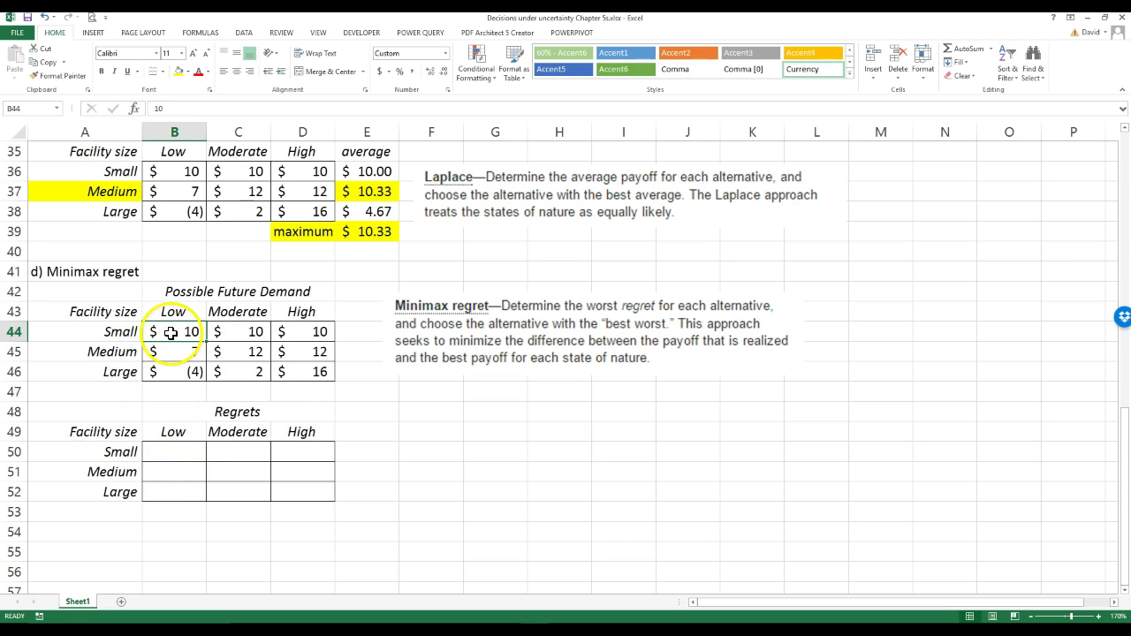
click(171, 354)
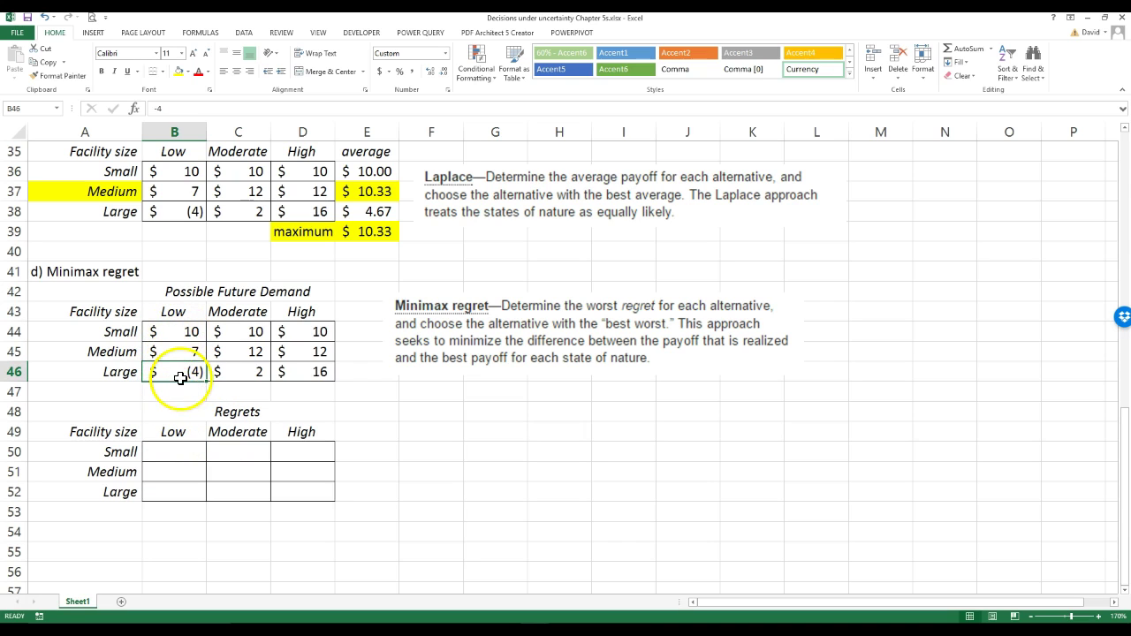
Step: Enter the formula =MAX(B$44:B$46)-B44 in B50 to compute the Small facility's regret under Low demand
click(167, 449)
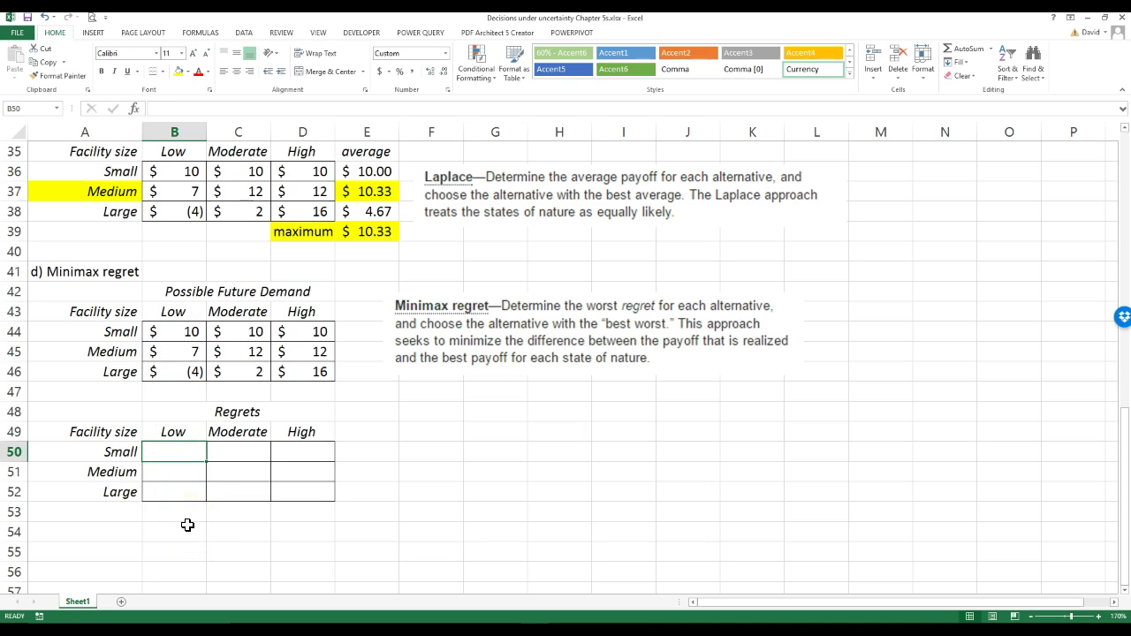
text(=)
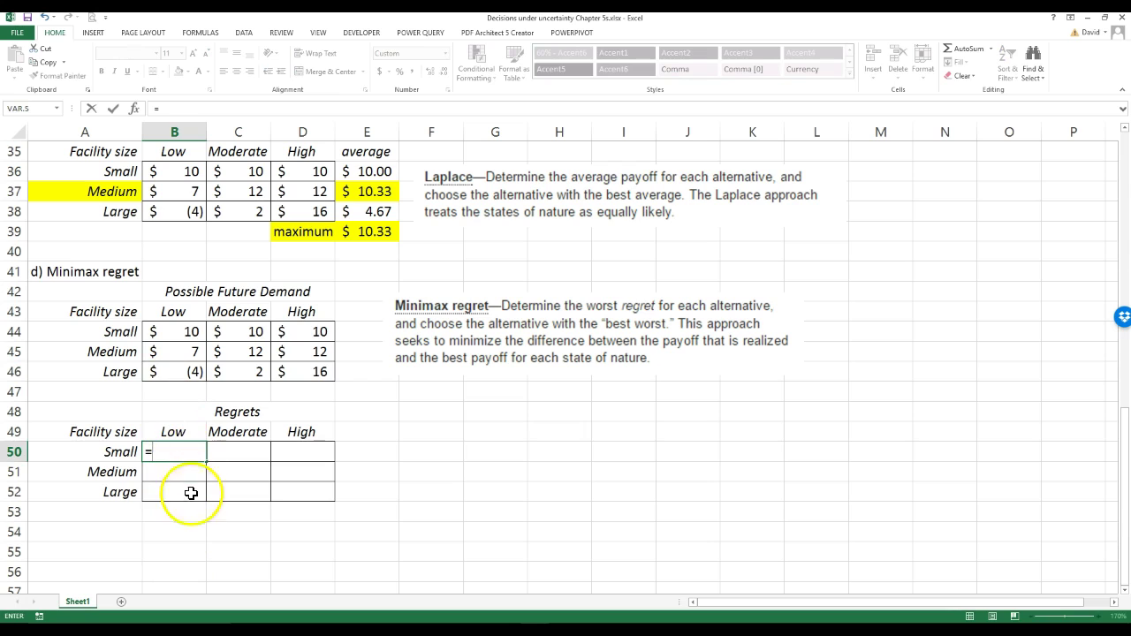
text(max()
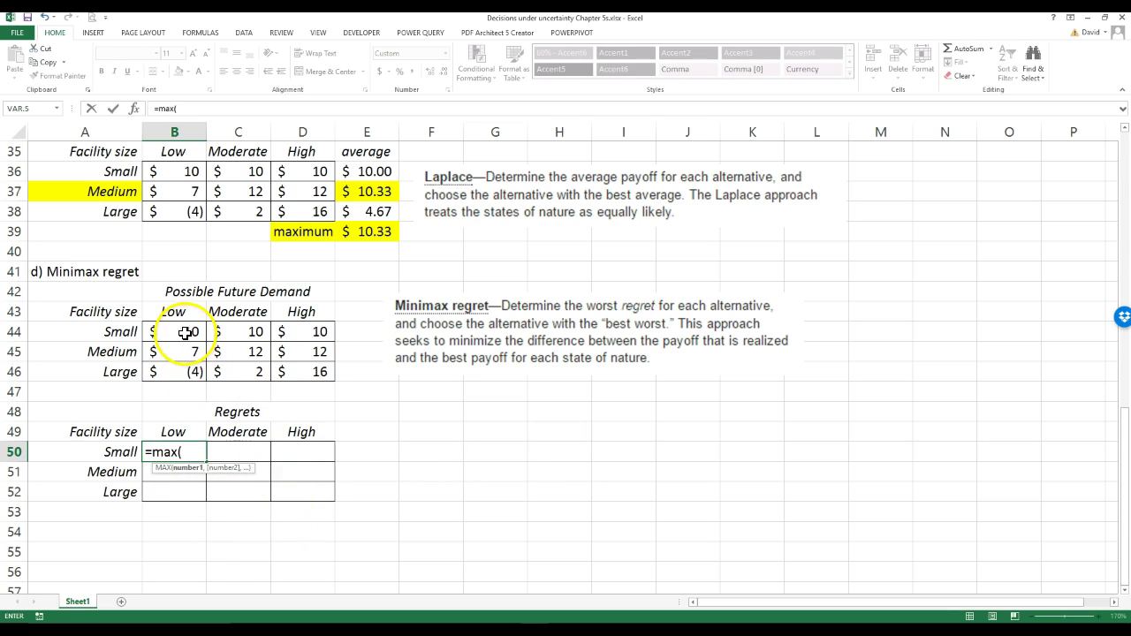
drag(186, 331, 180, 373)
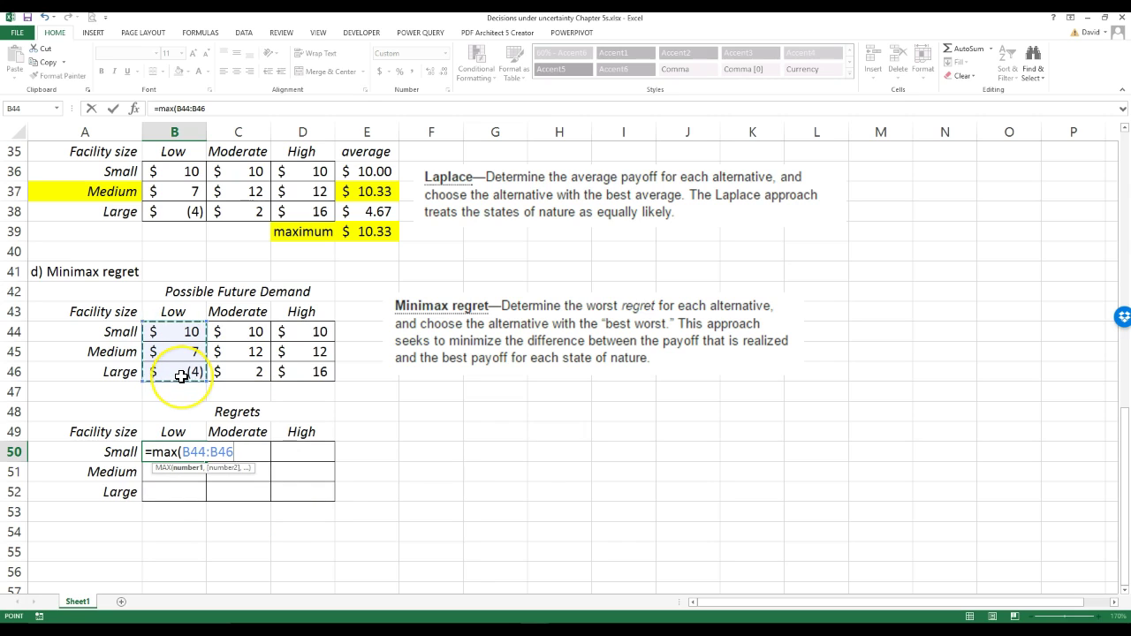
text())
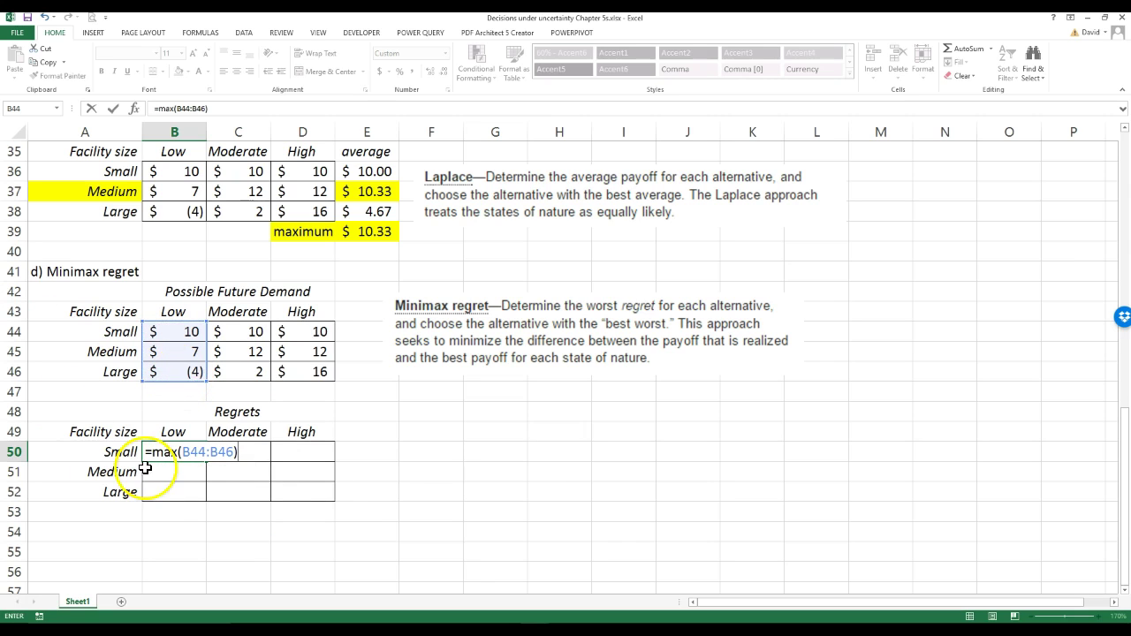
click(203, 452)
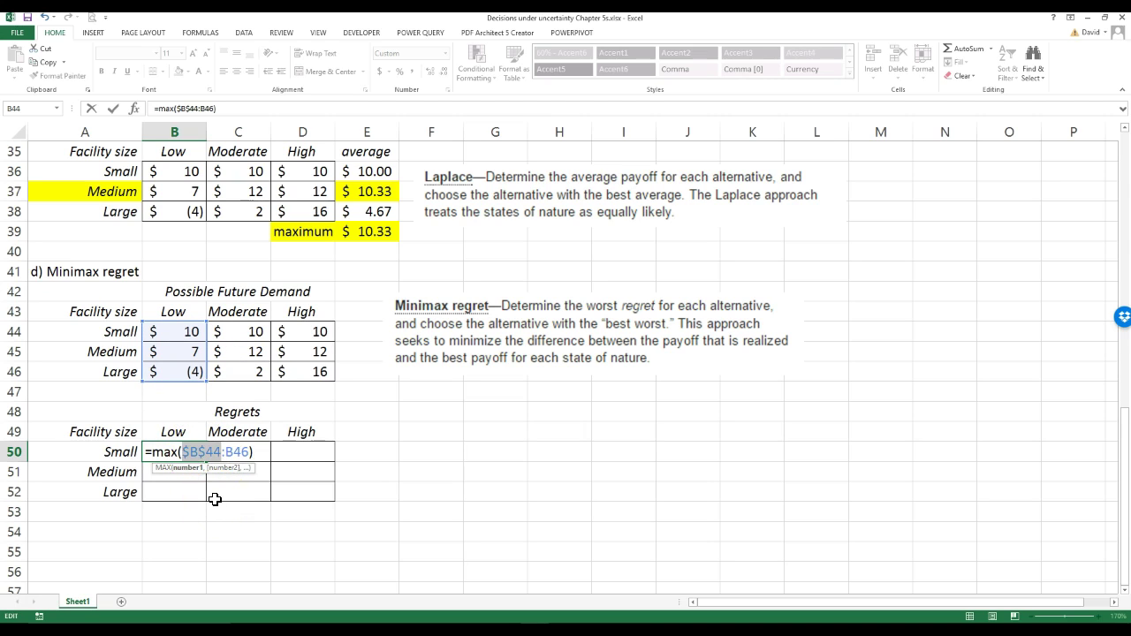
key(F4)
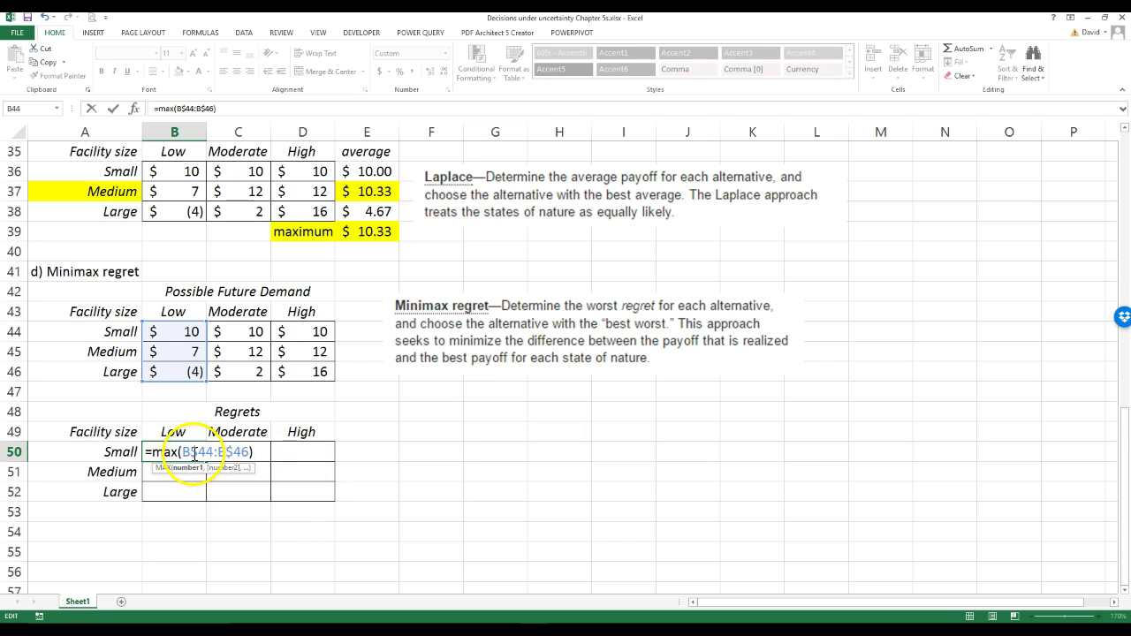
click(265, 455)
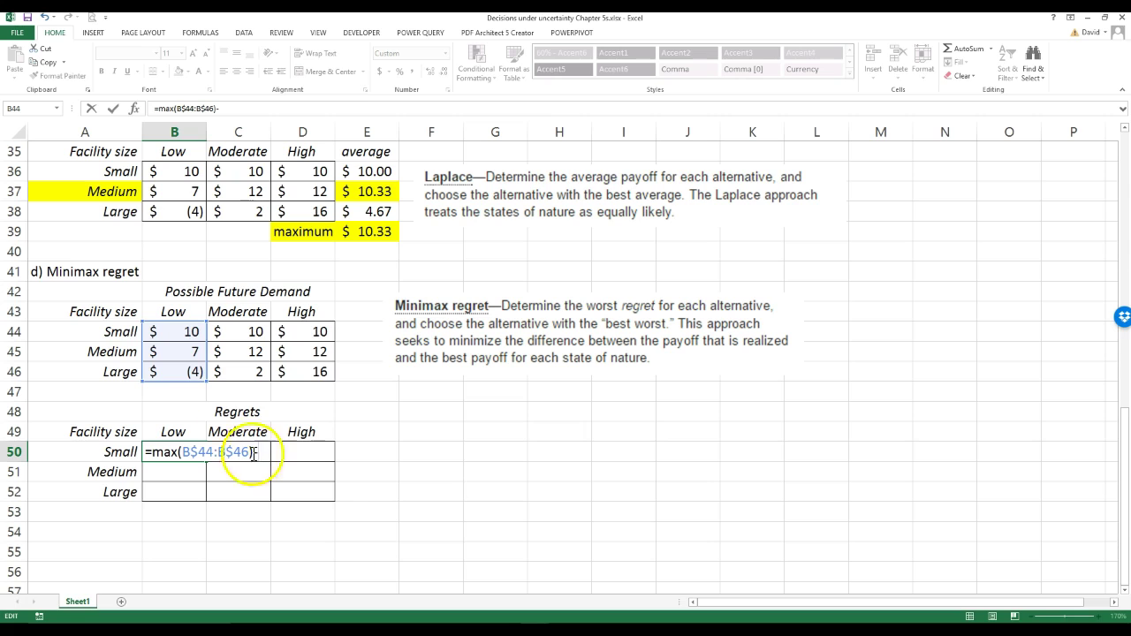
click(174, 331)
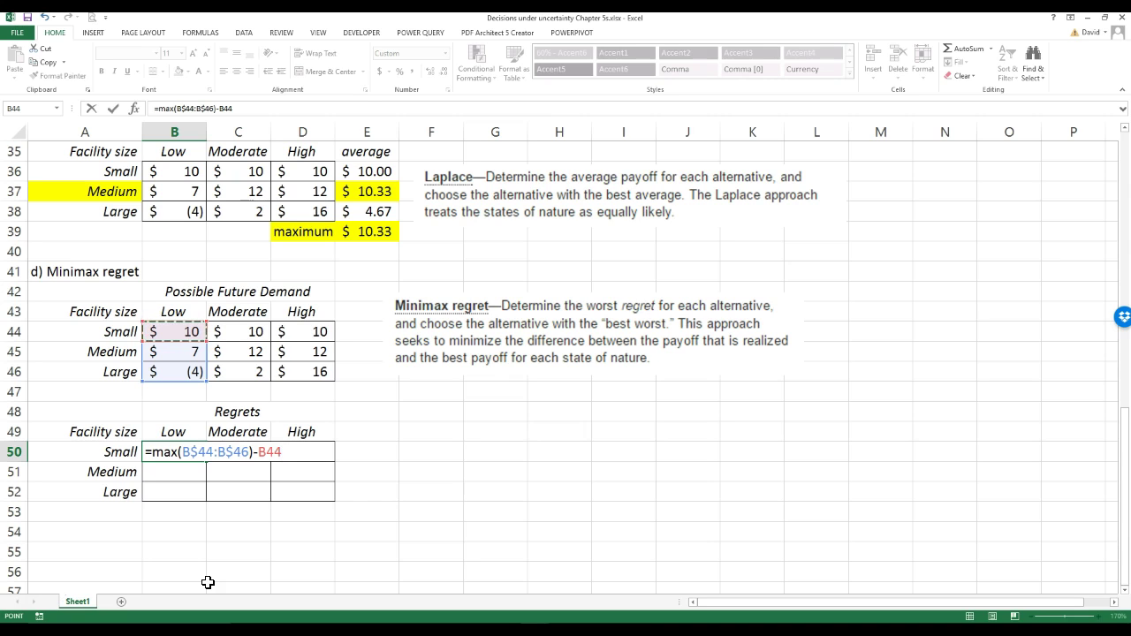
key(Return)
Step: Fill the regret formula from B50 down to B52 and across through D52, checking the Low results against their payoffs
click(182, 448)
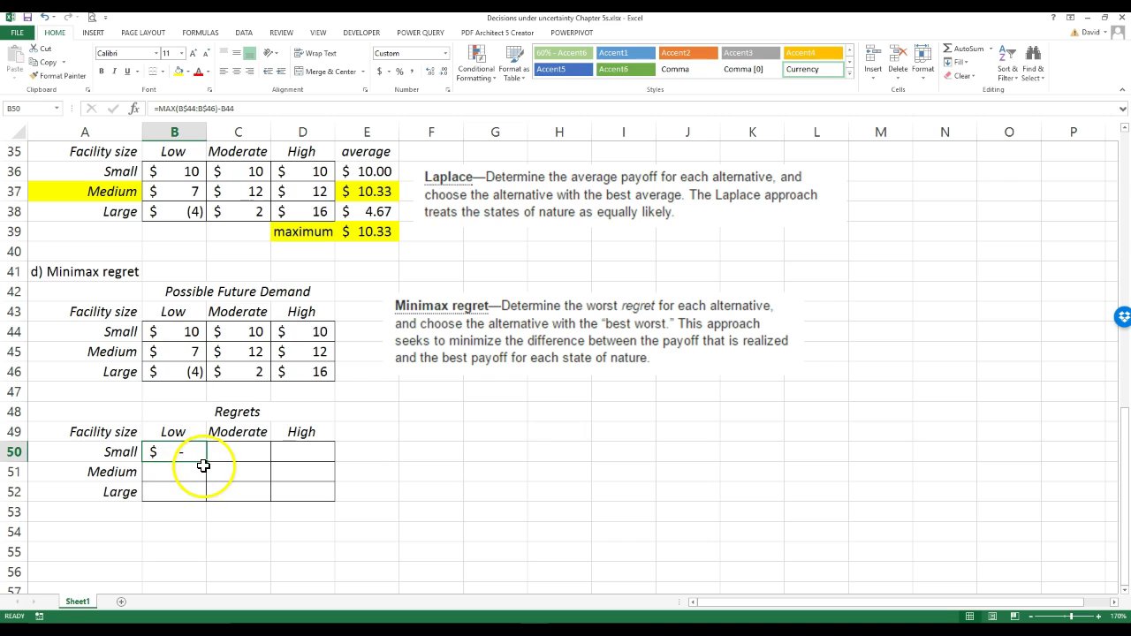
drag(208, 461, 210, 504)
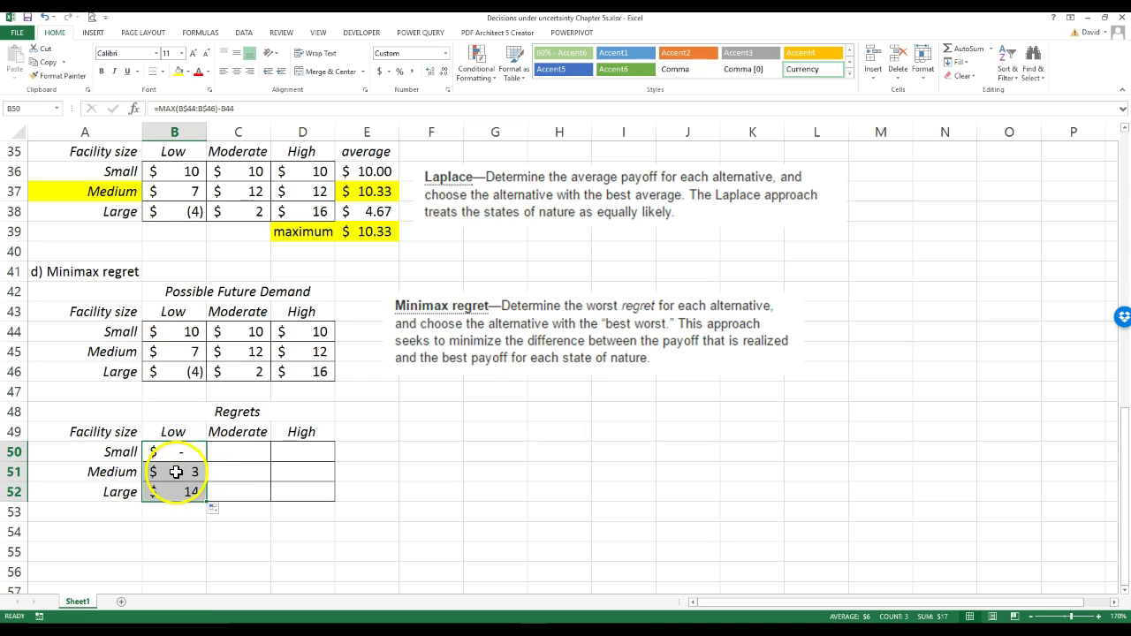
click(170, 332)
click(177, 353)
click(181, 470)
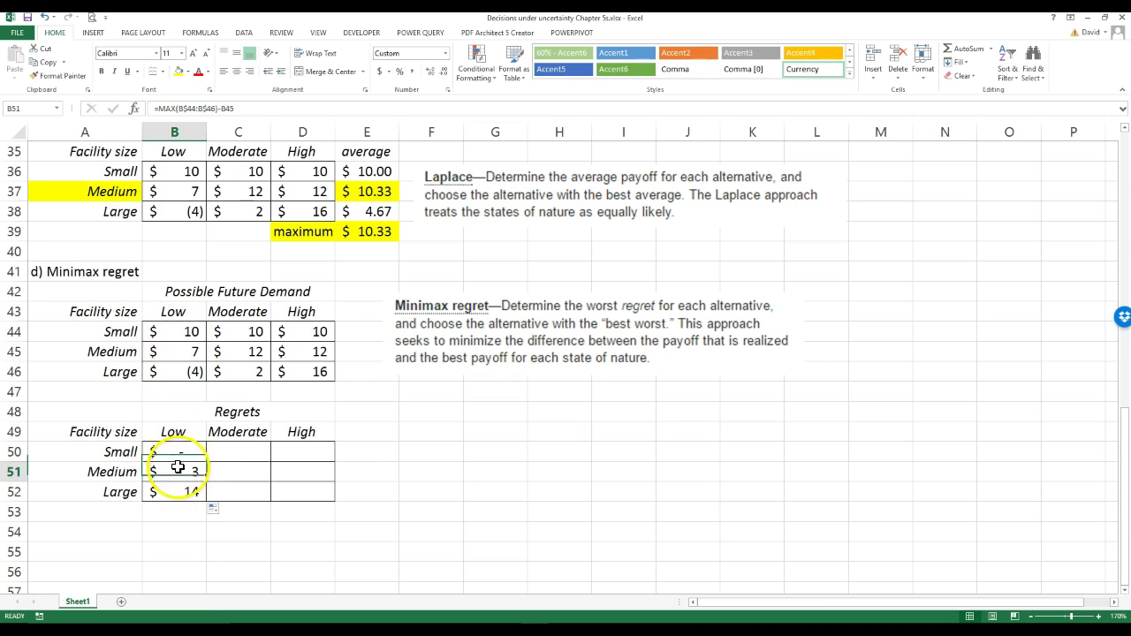
click(166, 331)
click(181, 374)
drag(180, 454, 305, 506)
Step: Check the Moderate regrets in C50:C52 against the differences between the column's best payoff and each payoff in C44:C46
click(250, 333)
click(253, 353)
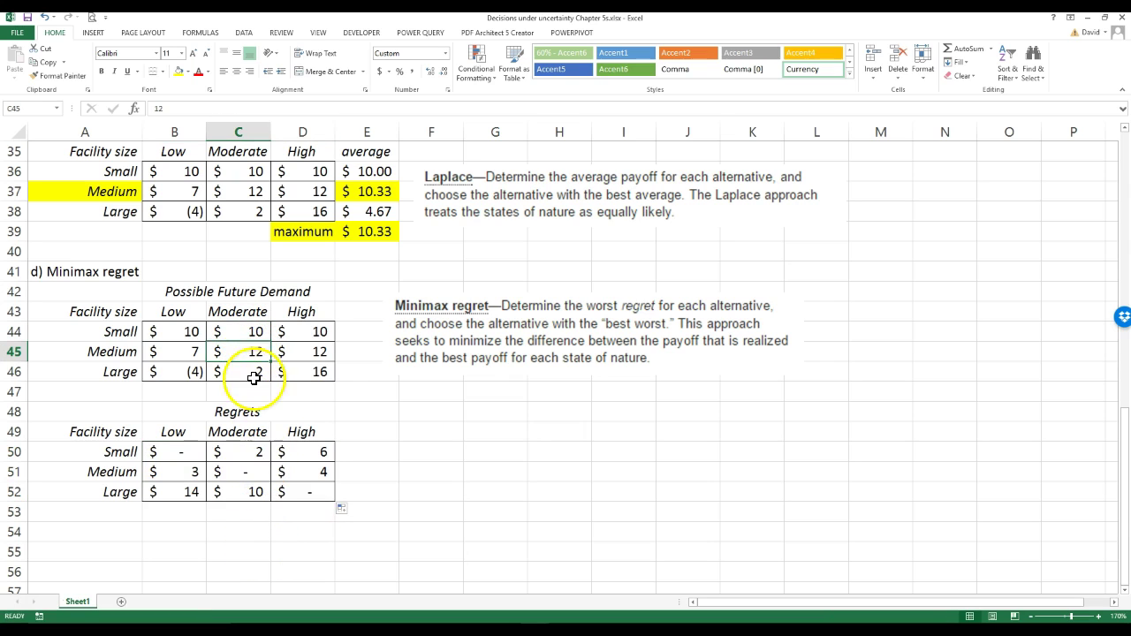
click(253, 333)
click(254, 446)
click(259, 351)
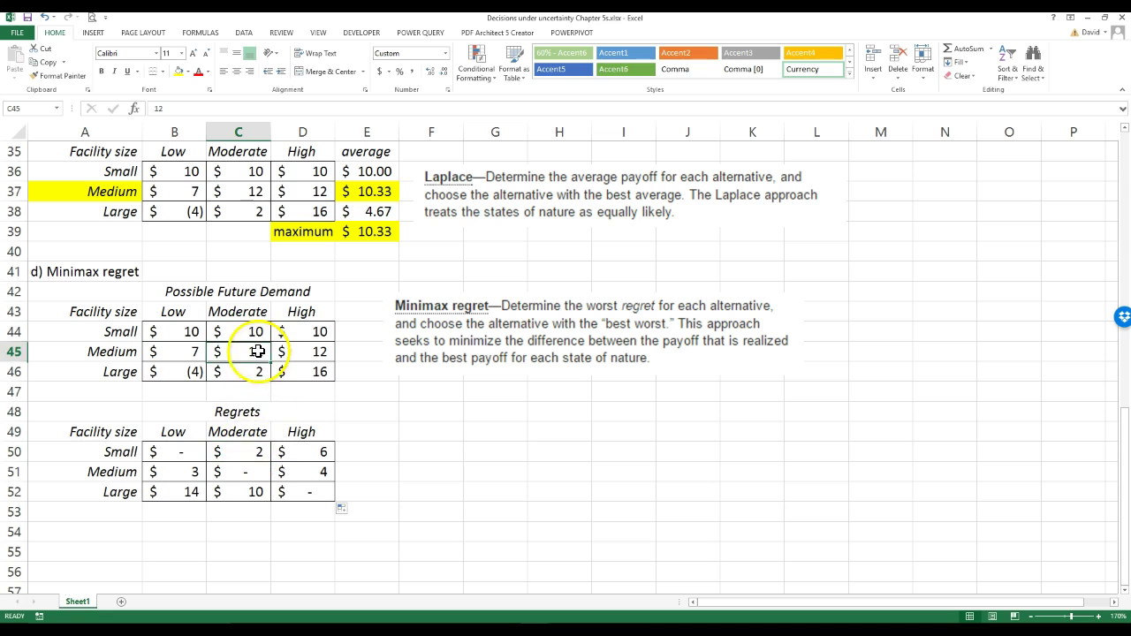
click(252, 474)
click(254, 352)
click(252, 332)
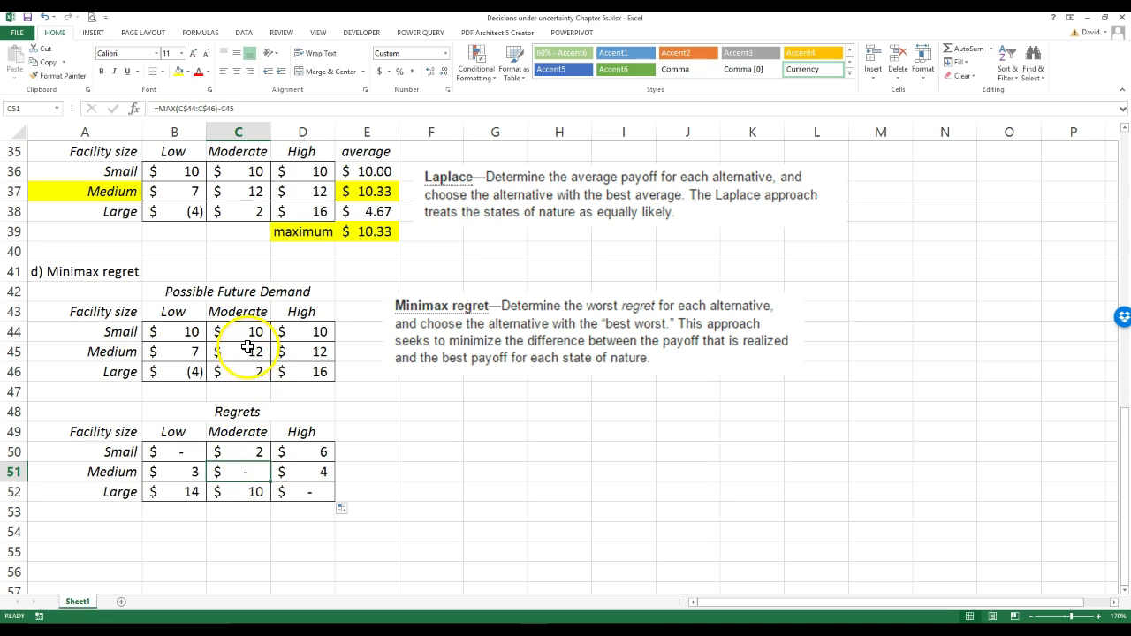
click(253, 352)
click(252, 371)
click(250, 499)
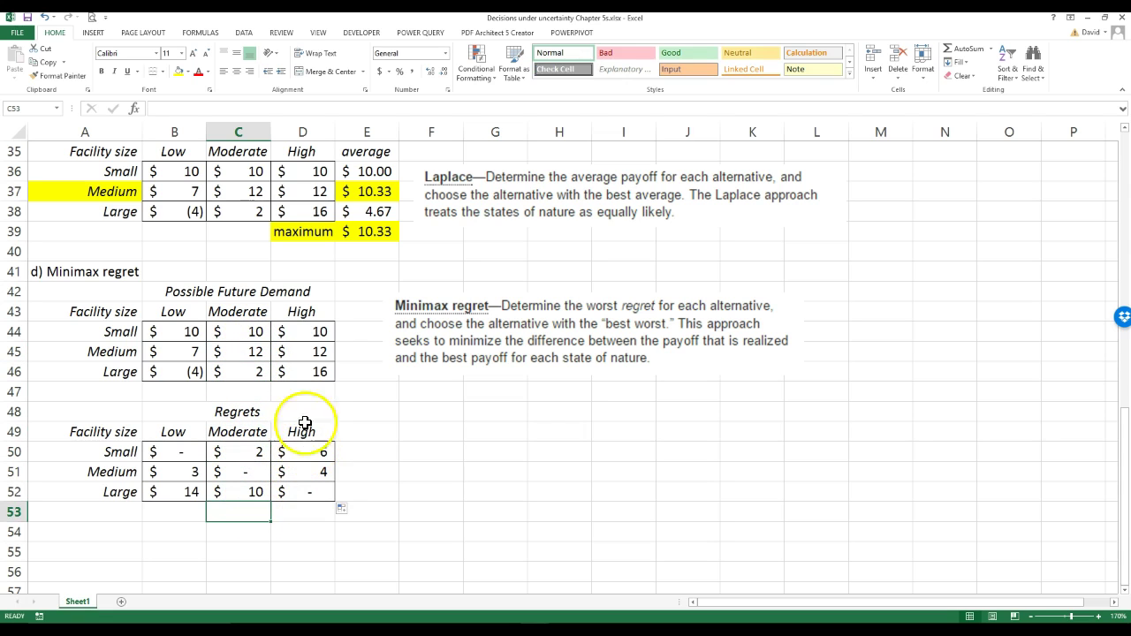
Step: Check the High regrets in D50:D52 against the differences between the column's best payoff and each payoff in D44:D46
click(300, 369)
click(299, 453)
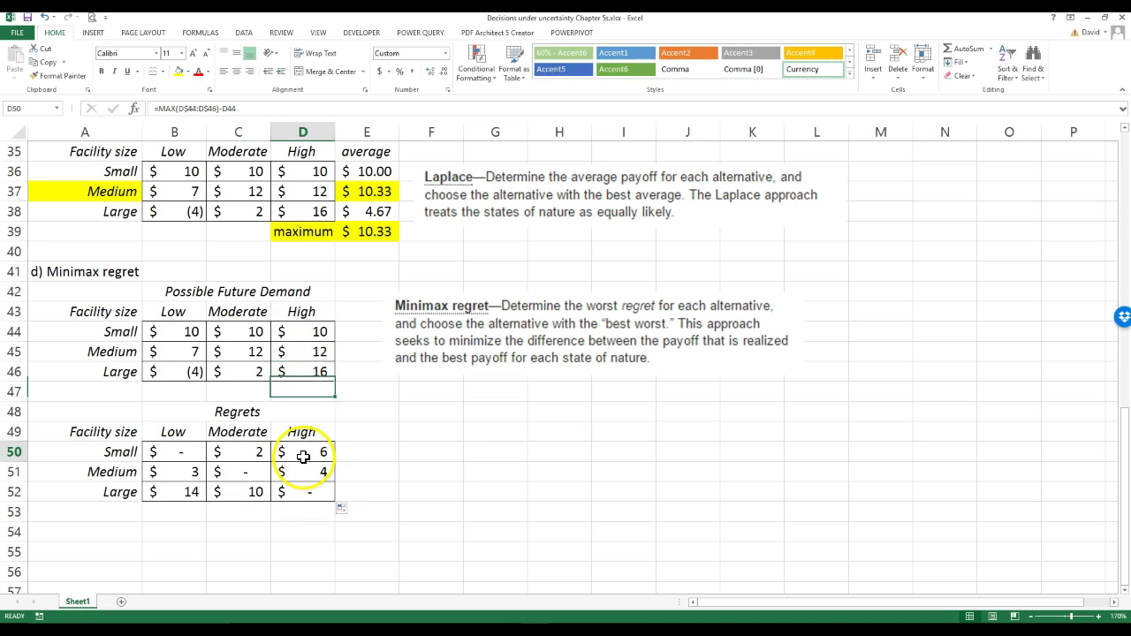
click(302, 330)
click(305, 371)
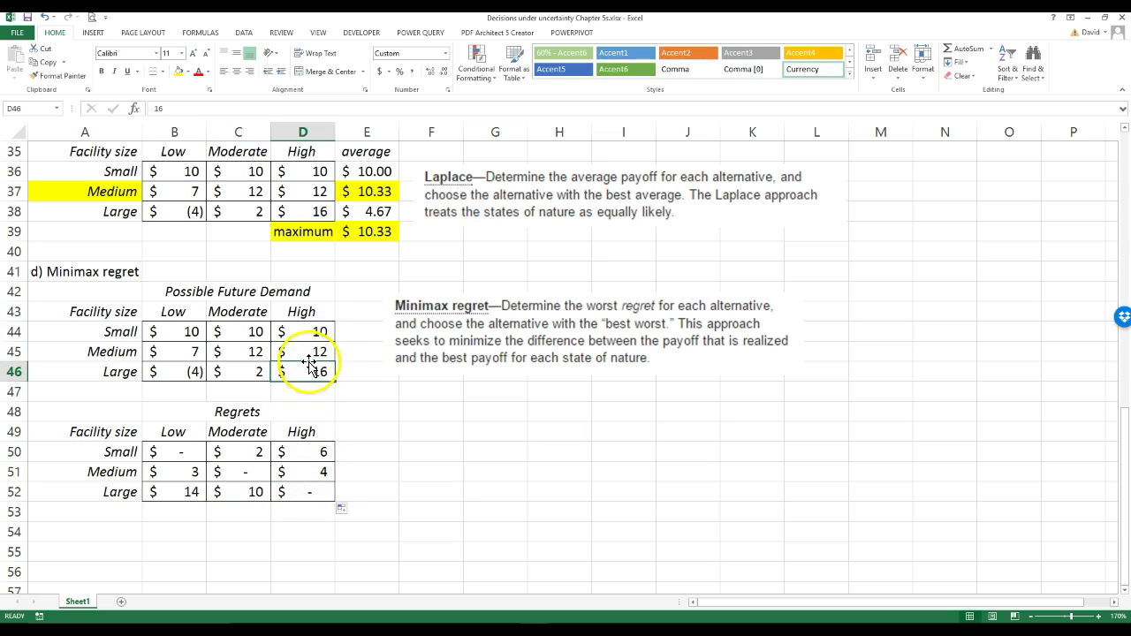
click(308, 351)
click(306, 470)
click(310, 371)
click(315, 492)
click(303, 532)
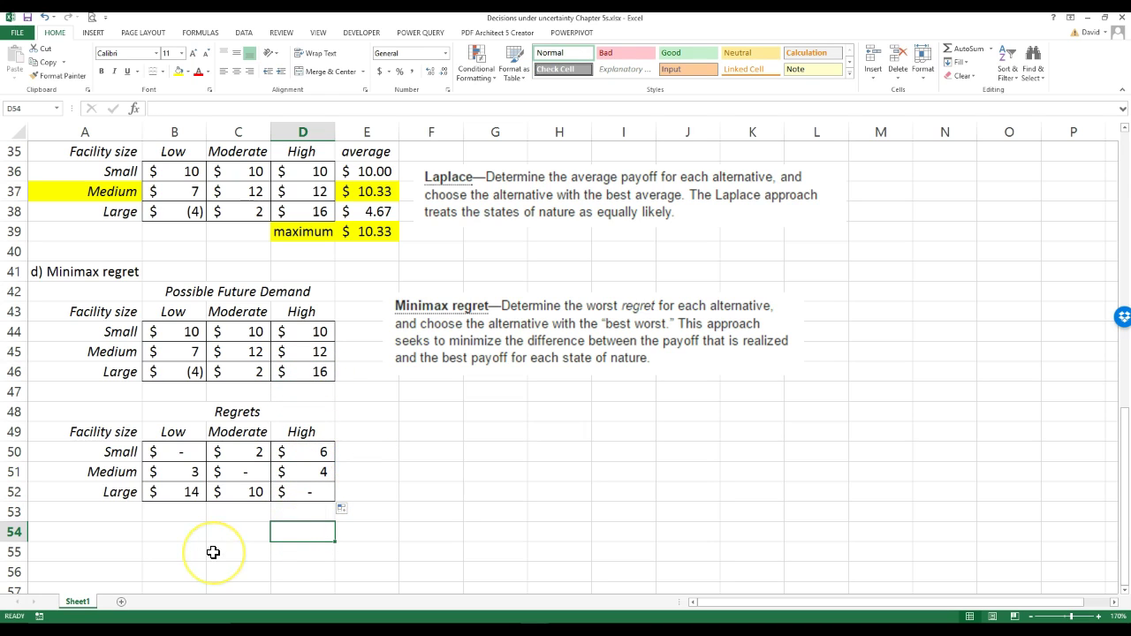
Step: Add the heading "worst regret" in E49 beside the Regrets table and autofit column E to it
drag(177, 453, 288, 492)
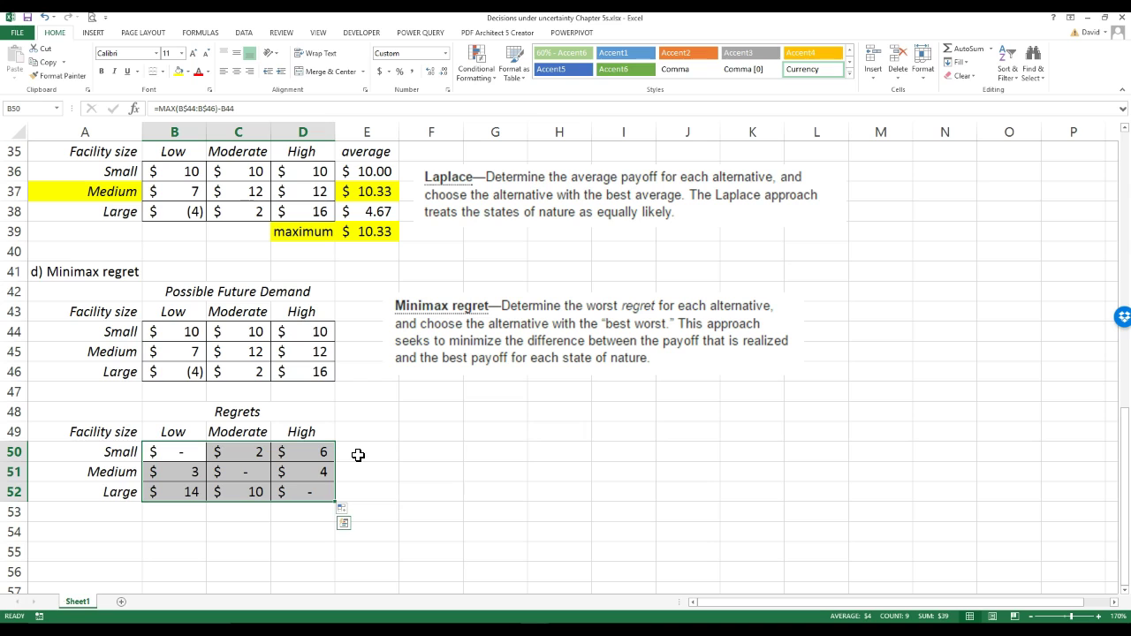
drag(171, 457, 290, 450)
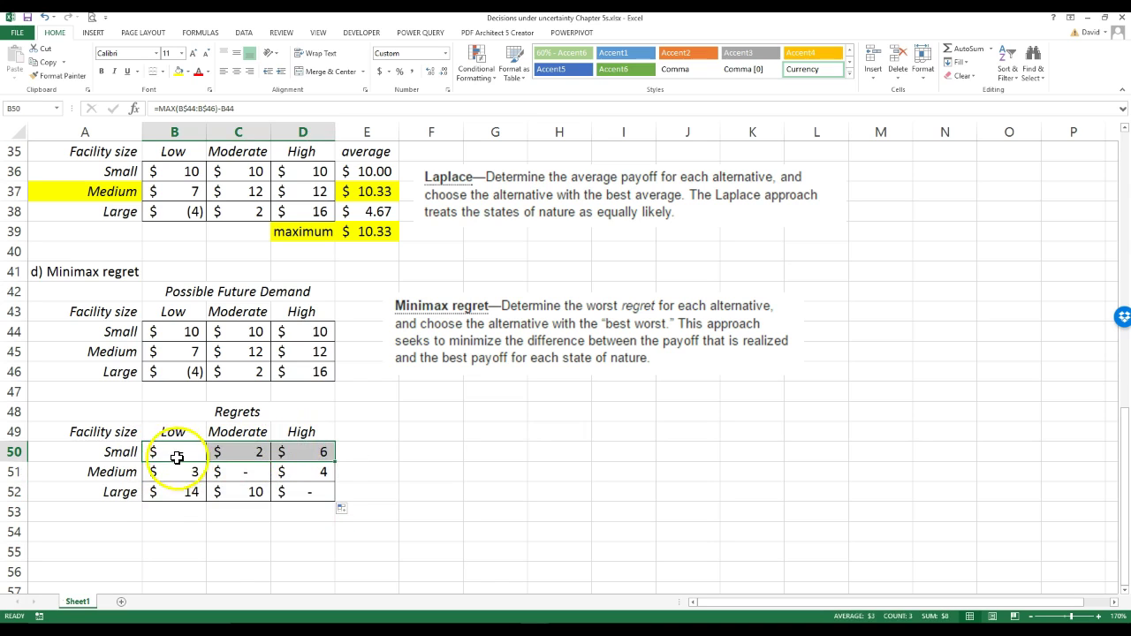
click(358, 432)
text(worst re)
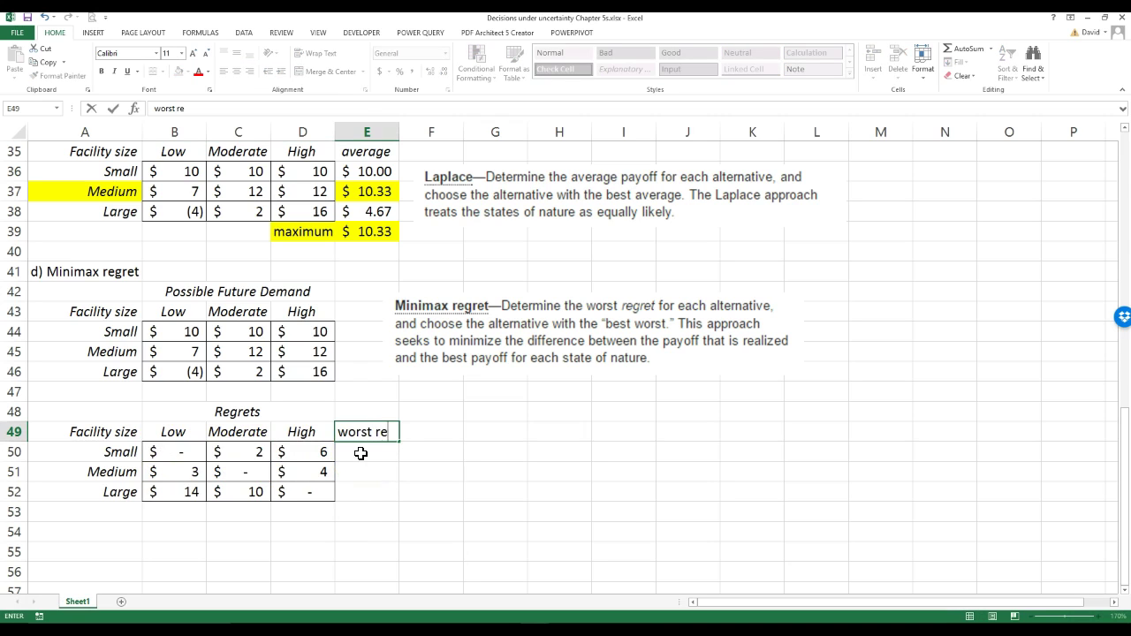
text(gret)
key(Return)
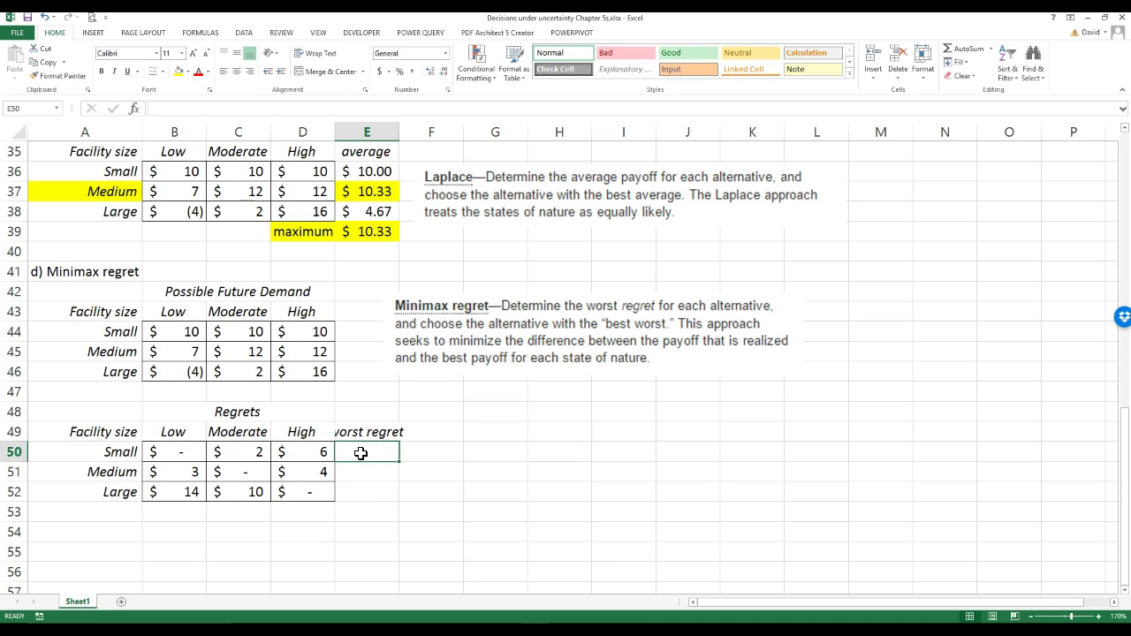
click(406, 124)
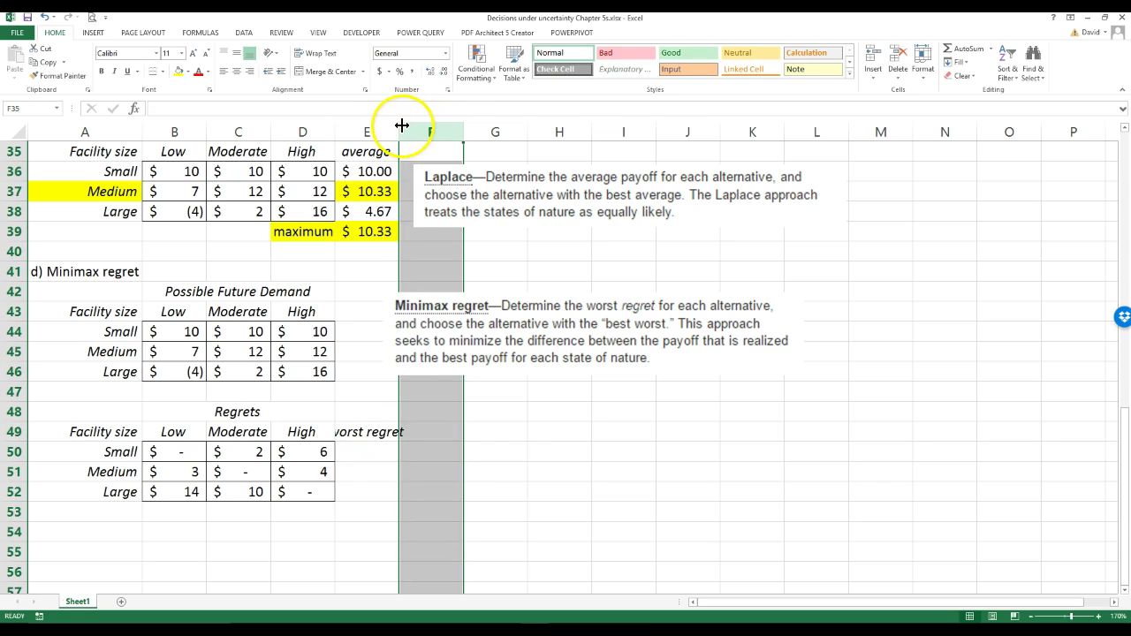
double_click(401, 125)
Step: Compute each facility's worst regret by entering =MAX(B50:D50) in E50 and filling it down to E52
click(376, 452)
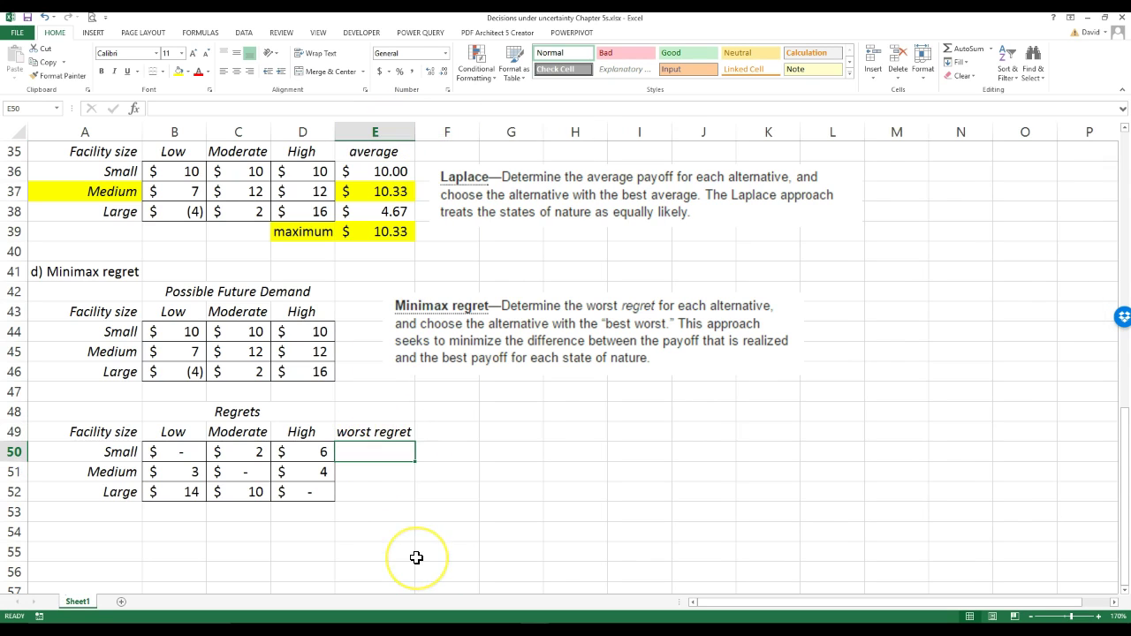
text(=)
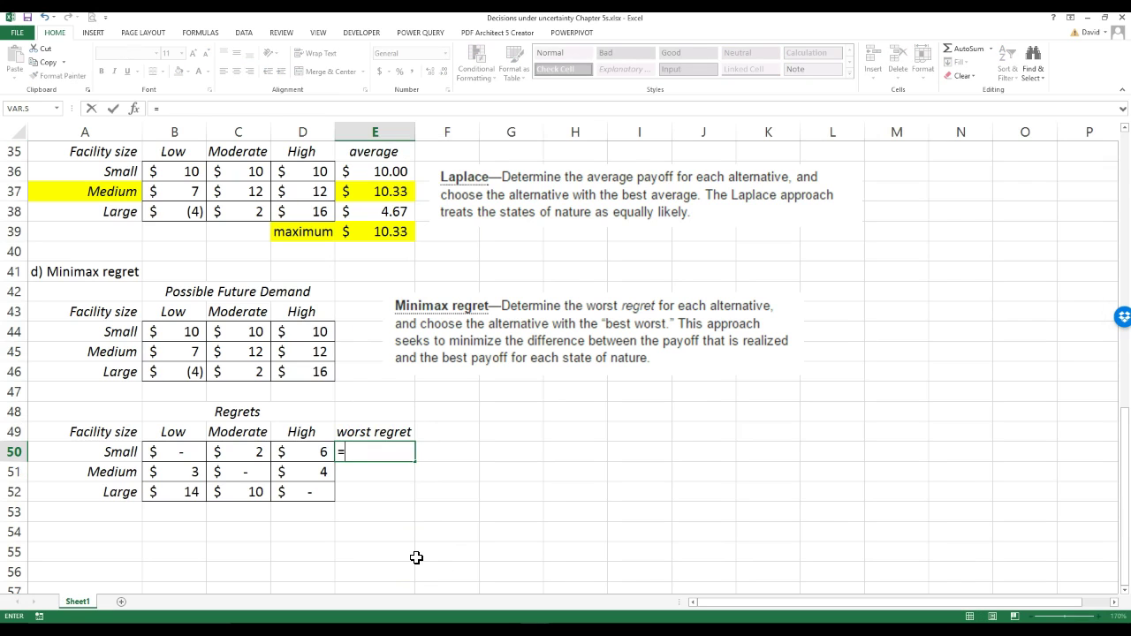
text(max()
drag(177, 452, 281, 451)
key(Return)
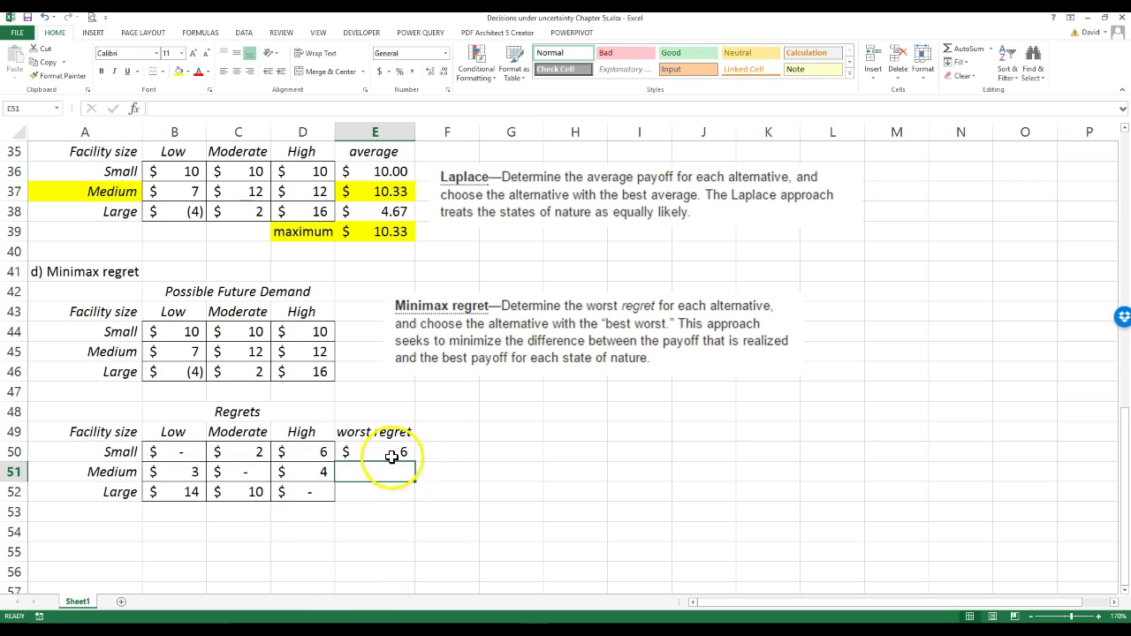
click(398, 455)
drag(417, 462, 412, 493)
click(394, 565)
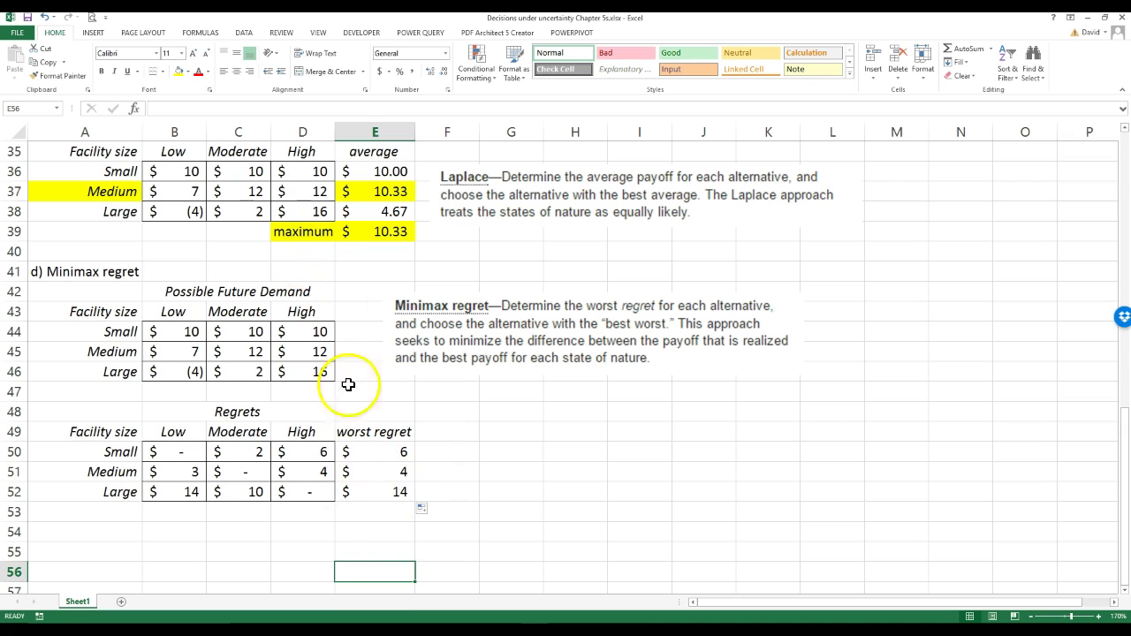
Step: Label D53 "minumum" and calculate the smallest worst regret in E53 with =MIN(E50:E52)
click(311, 507)
text(minumum)
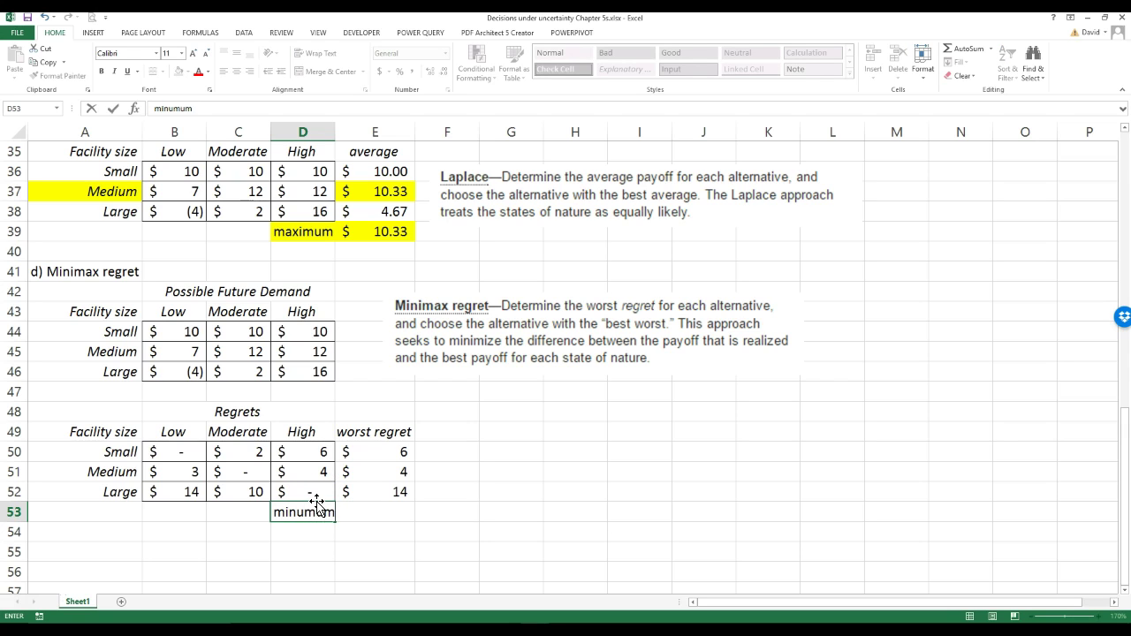
key(Return)
key(Up)
key(Right)
text(=m)
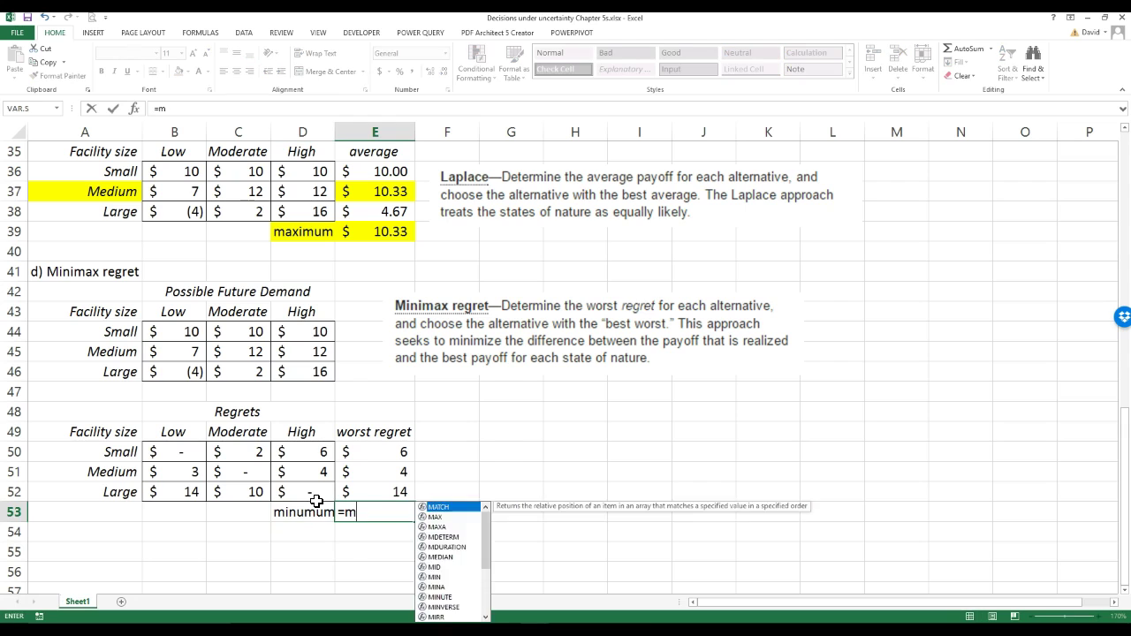
text(inmu)
key(BackSpace)
key(BackSpace)
text(()
drag(412, 449, 397, 491)
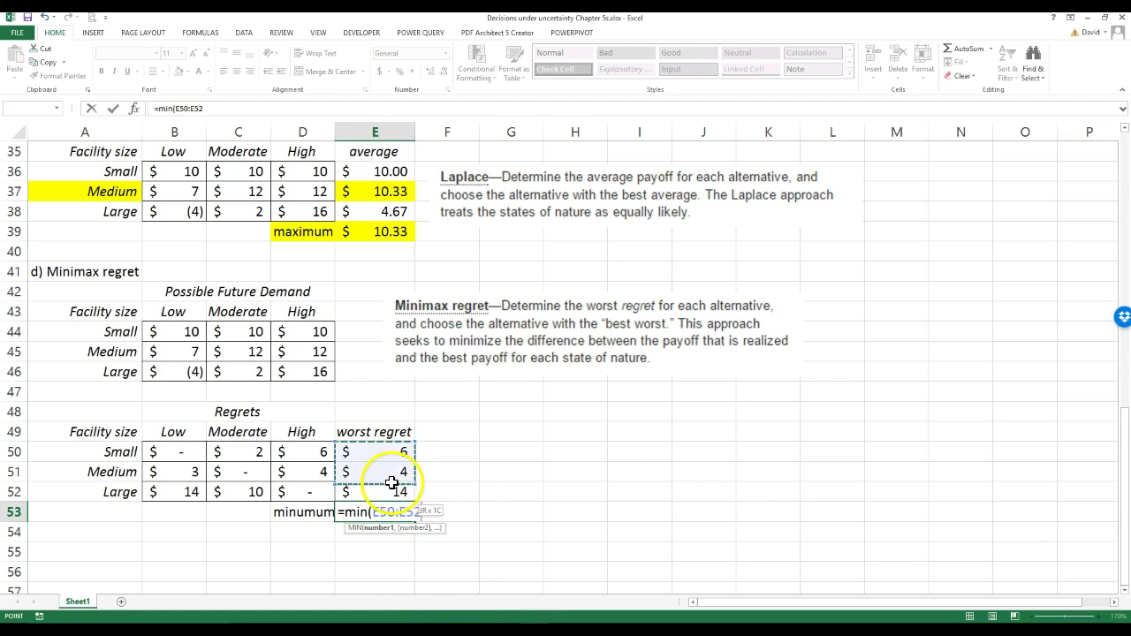
key(Return)
Step: Highlight D53:E53, the Medium worst regret in E51 and the Medium label in A51 with yellow fill
click(358, 513)
drag(329, 513, 355, 506)
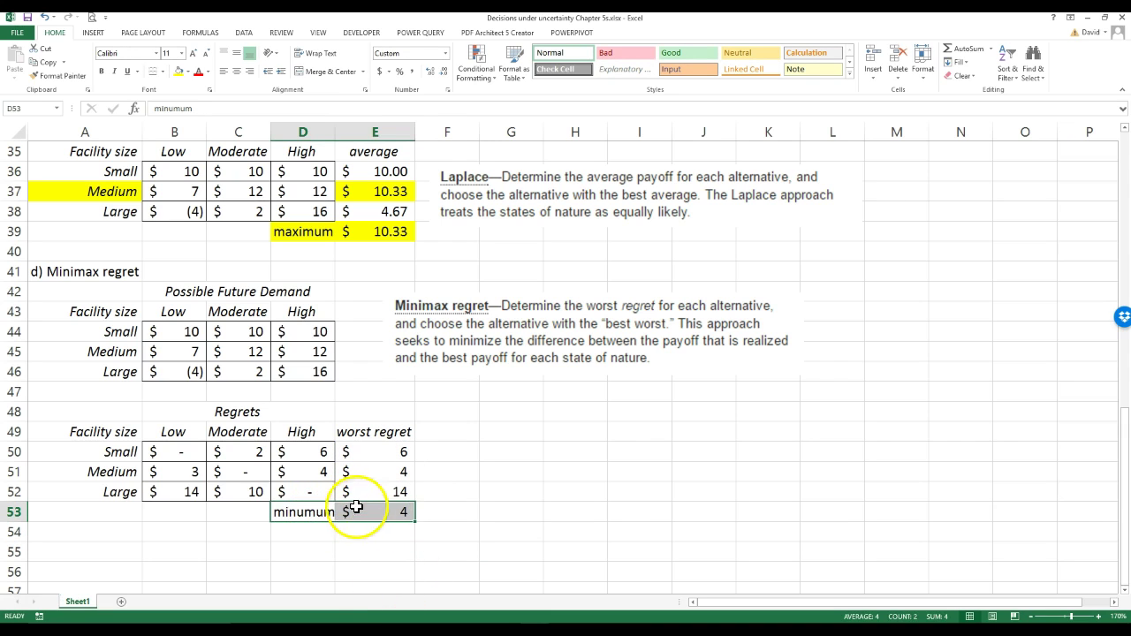
click(178, 70)
drag(382, 452, 381, 474)
click(369, 470)
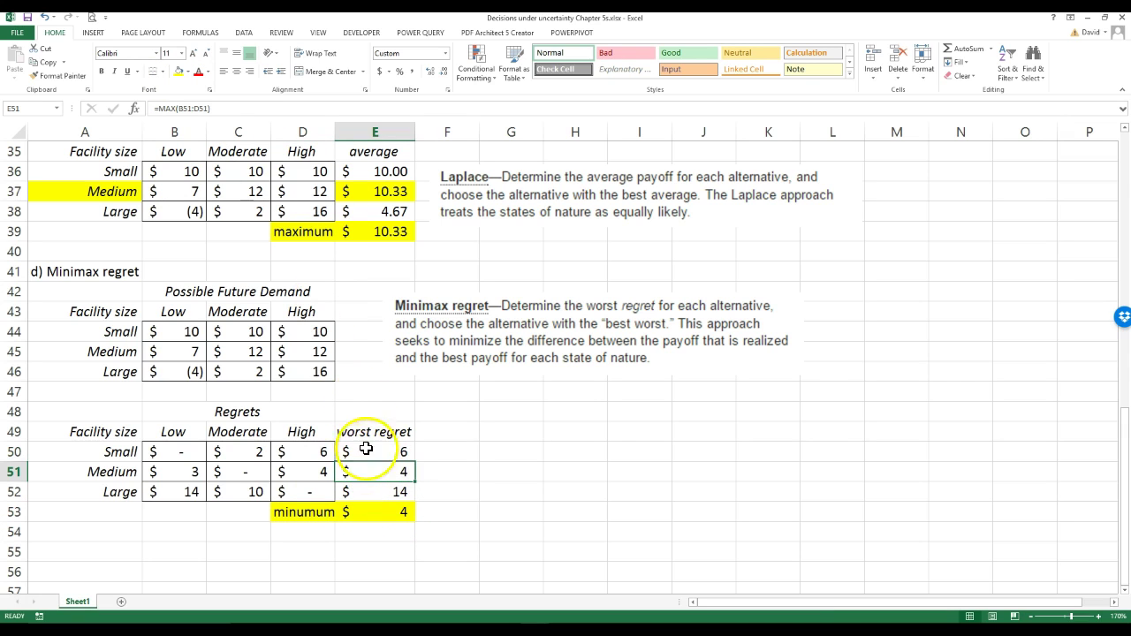
click(178, 70)
click(97, 472)
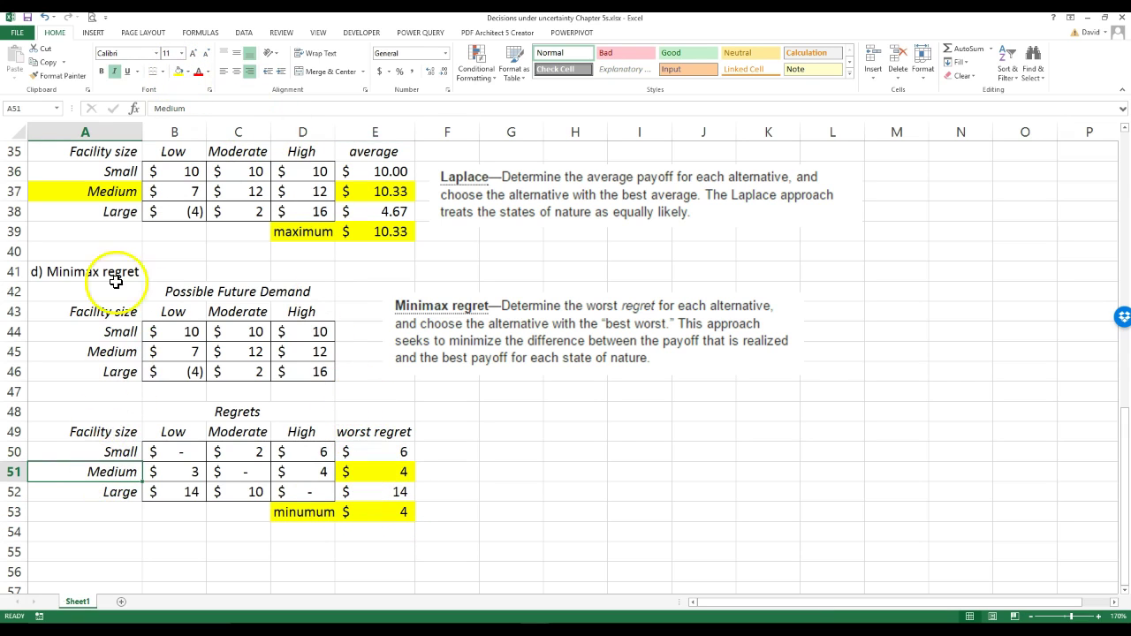
click(178, 72)
click(504, 301)
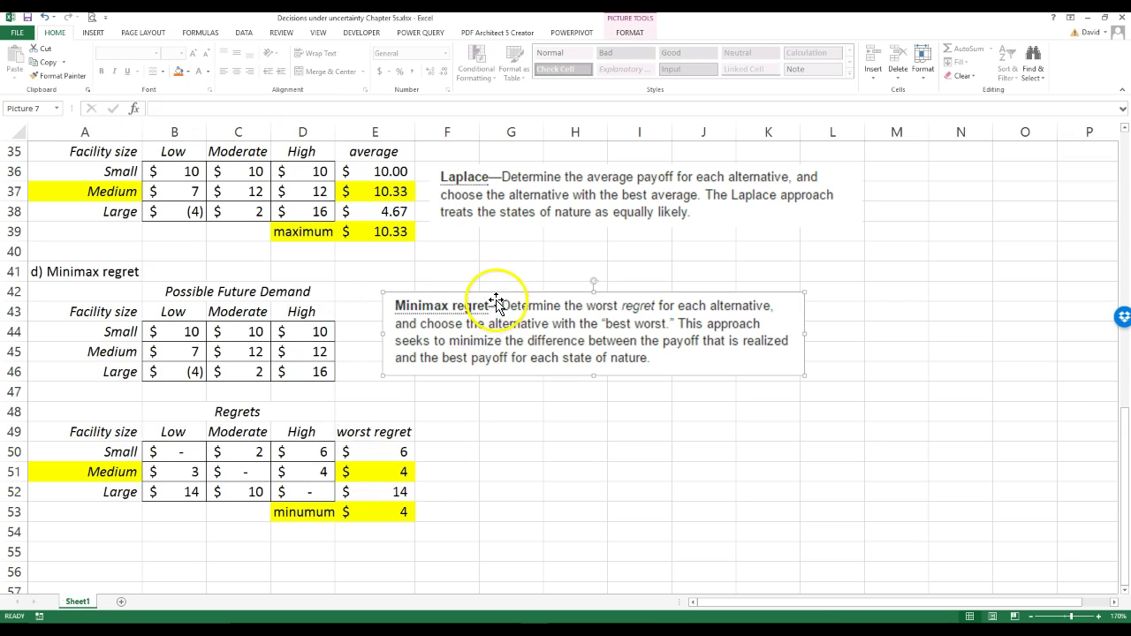
Step: Move the Minimax regret definition picture so it lines up roughly beneath the Laplace definition
drag(498, 297, 537, 305)
click(561, 467)
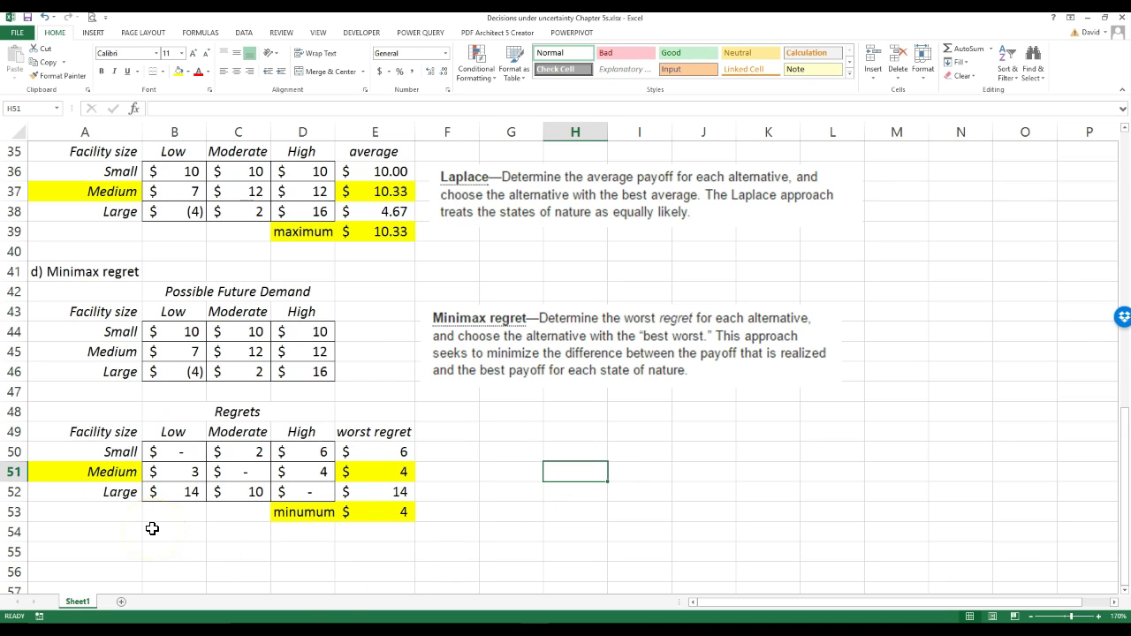
Step: Show the formula behind the Small/Low regret by entering =FORMULATEXT(B50) in F50
click(454, 451)
text(=form)
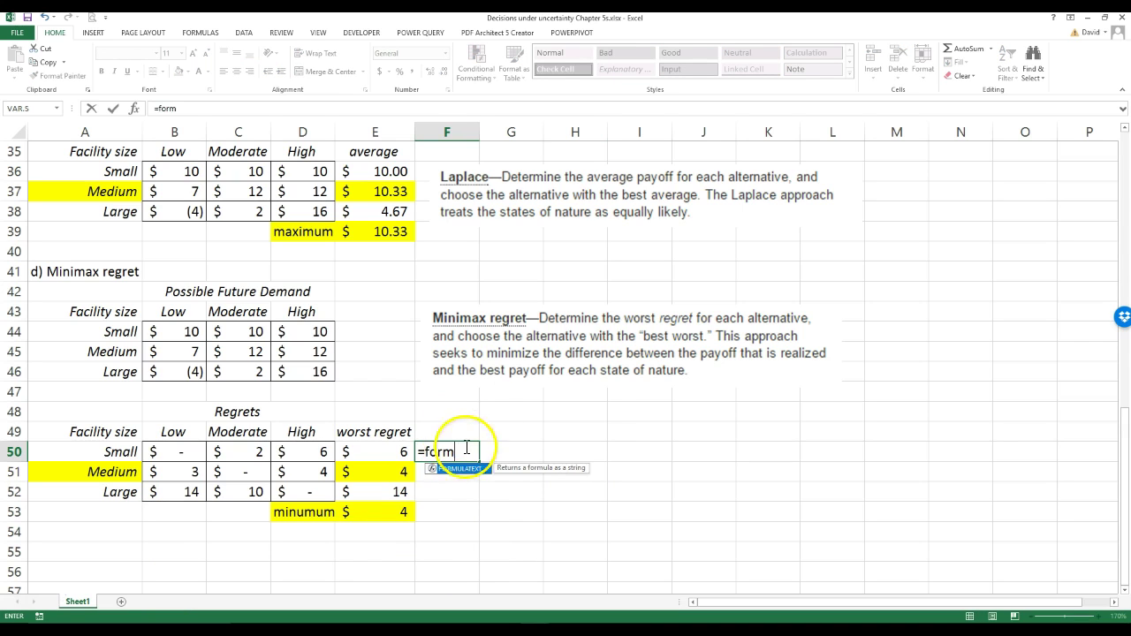
double_click(456, 472)
click(173, 449)
key(Return)
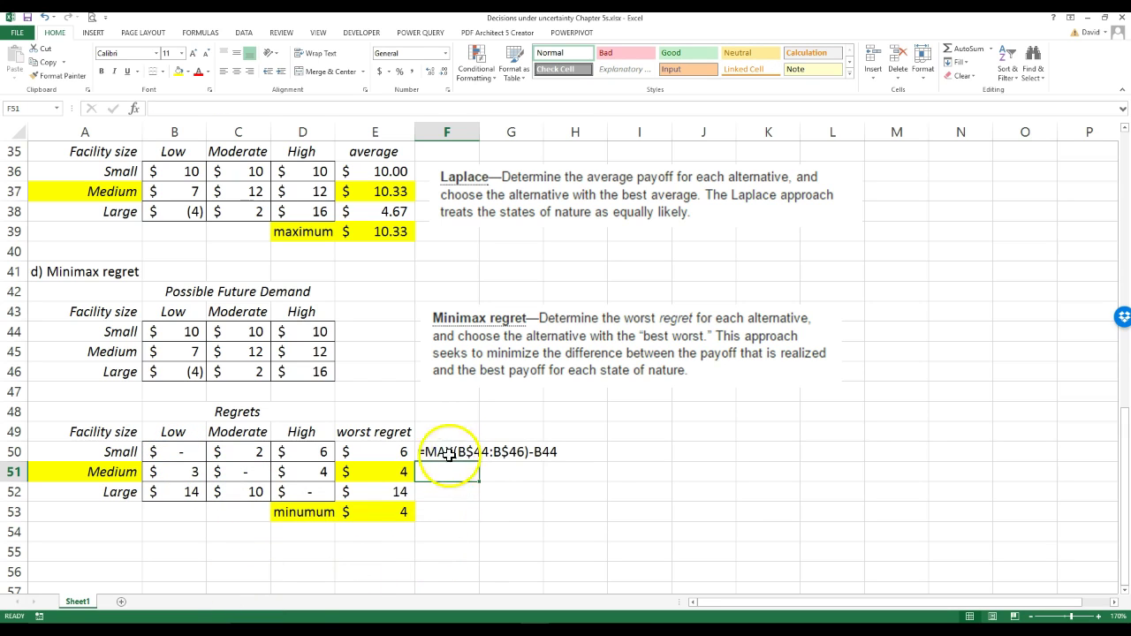
click(175, 448)
click(446, 453)
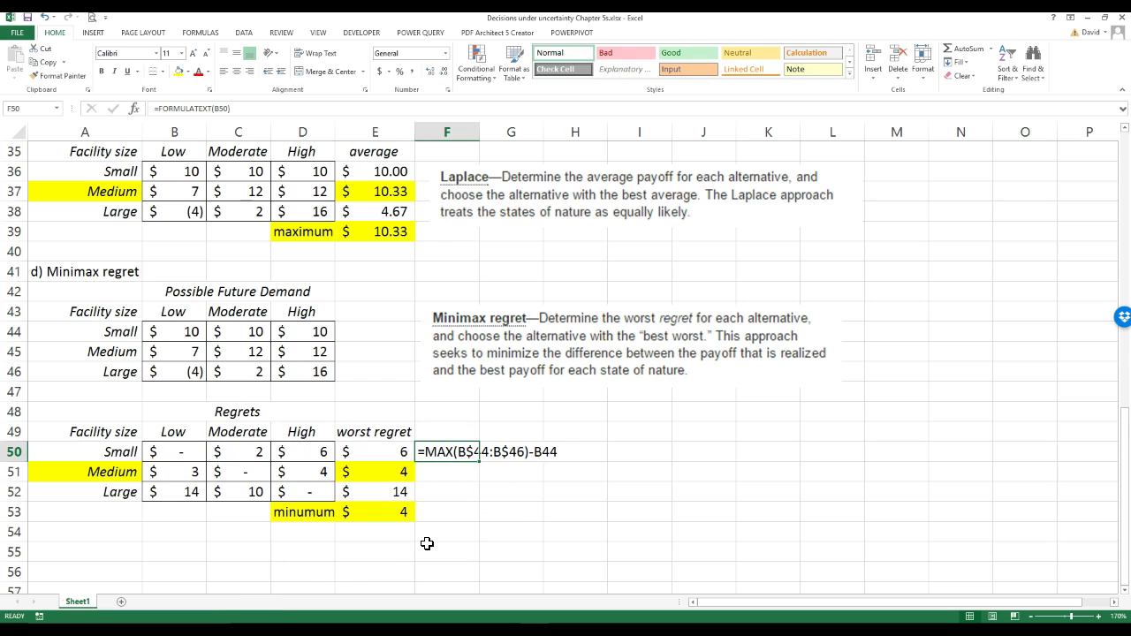
click(443, 554)
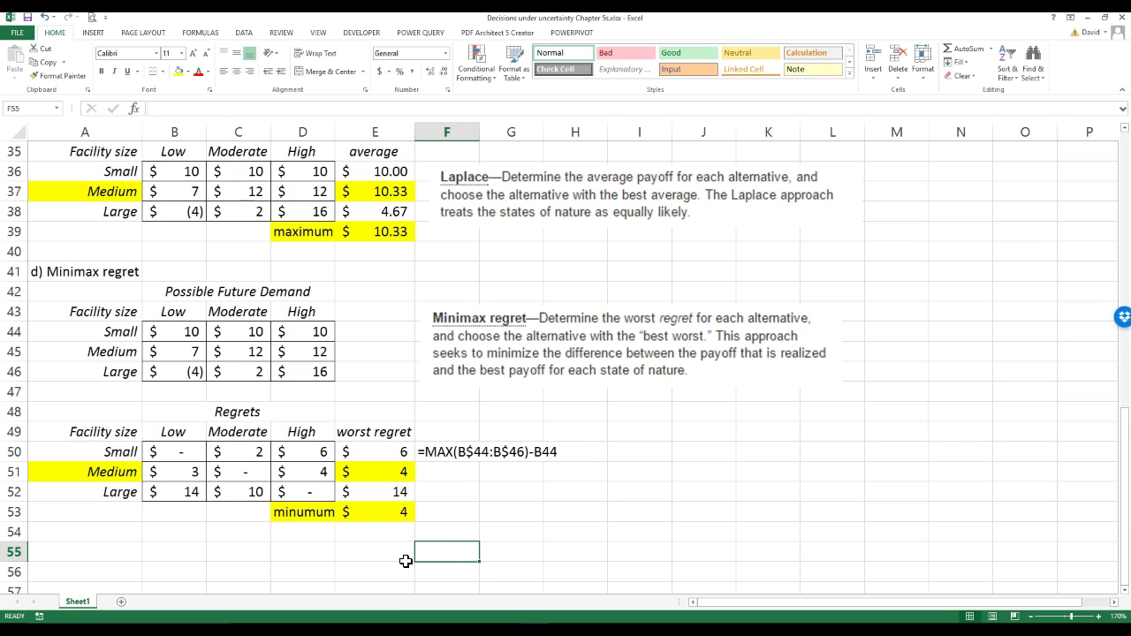
Step: Review the Low, Moderate and High demand headings in the given payoff table
scroll(405, 561, up, 7)
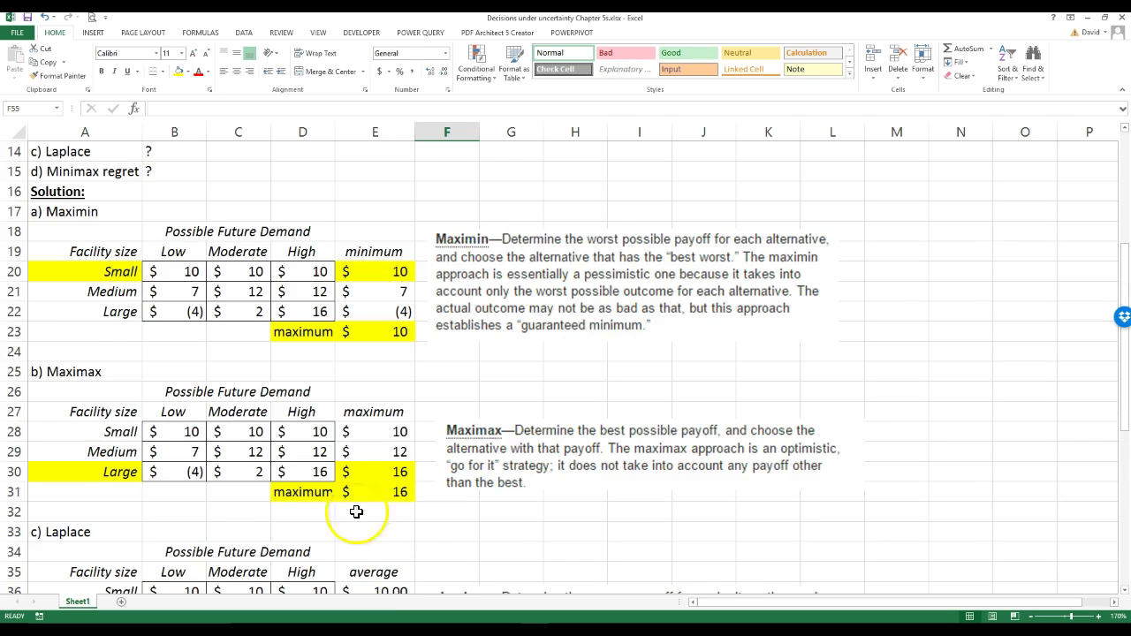
scroll(356, 512, down, 4)
scroll(301, 467, up, 8)
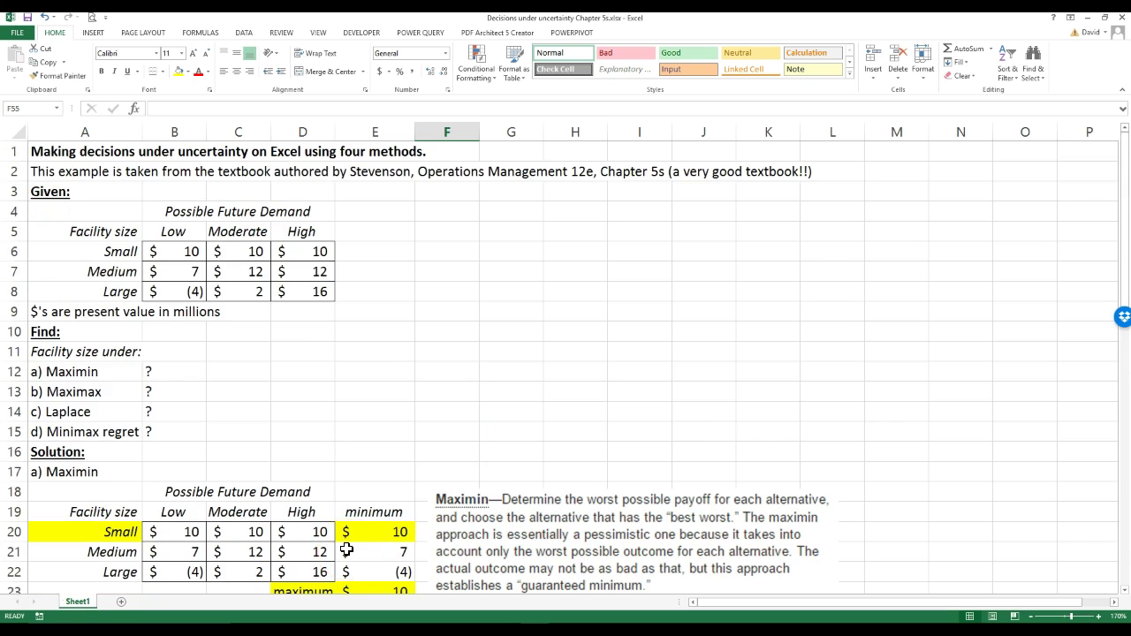
click(181, 230)
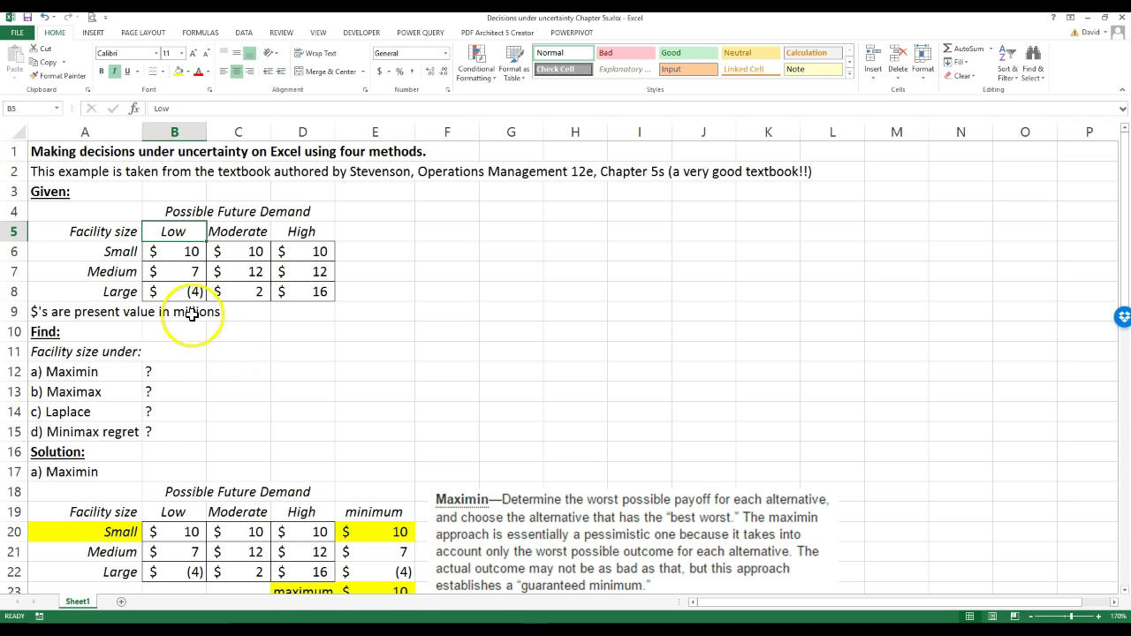
click(237, 232)
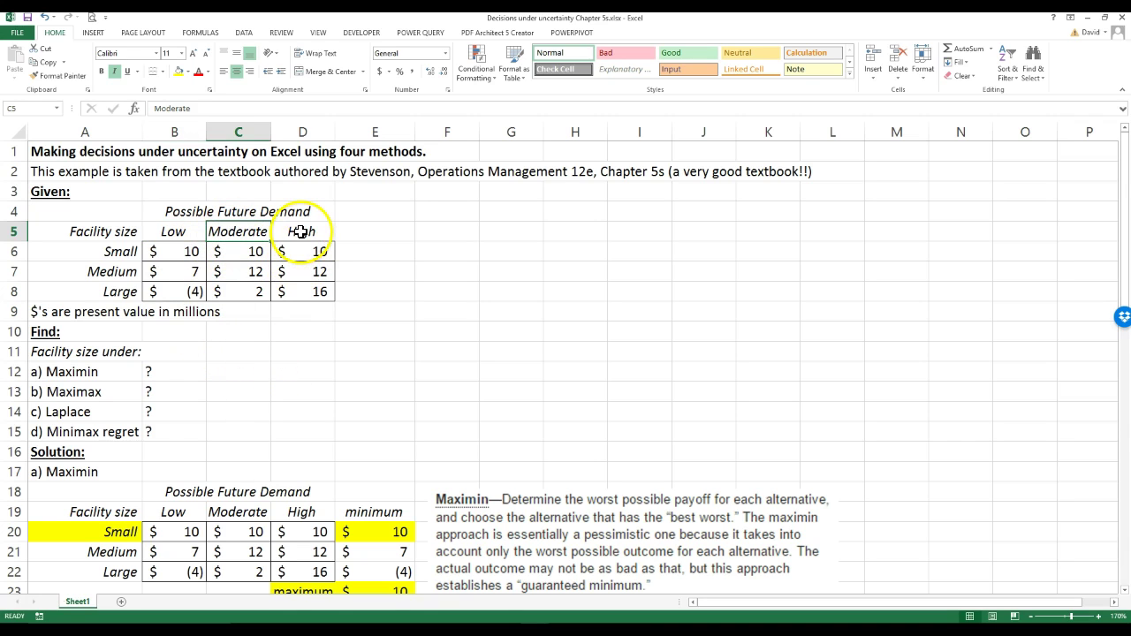
click(301, 232)
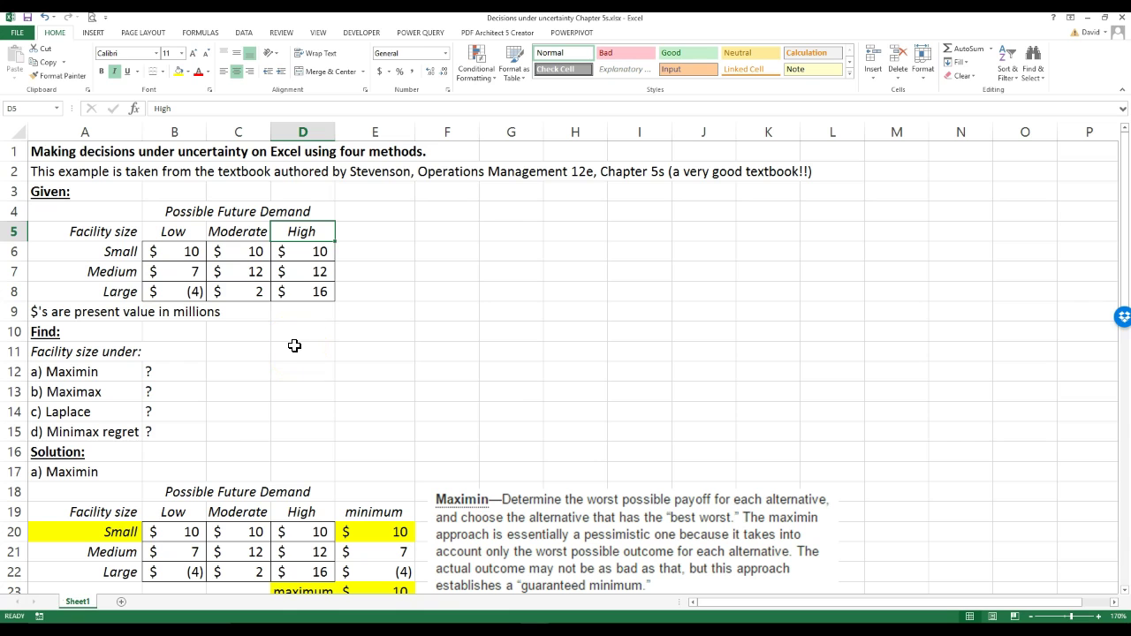
Step: Copy the given payoff table A4:D8 and paste it below the Regrets table, starting at A56
drag(116, 215, 260, 293)
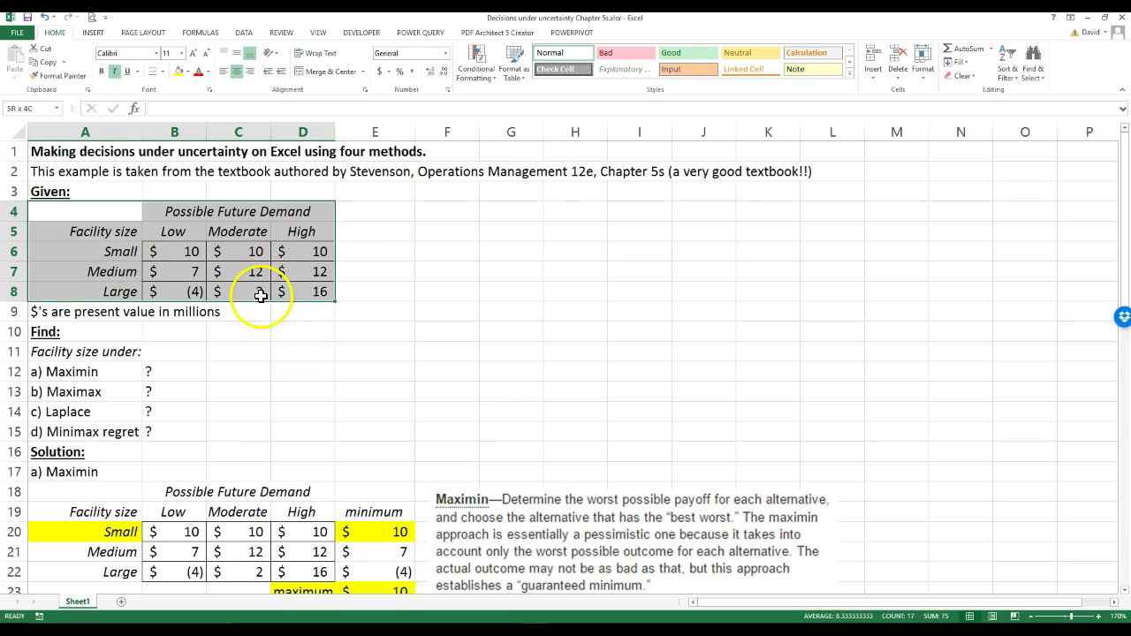
right_click(252, 278)
click(275, 292)
scroll(196, 373, down, 10)
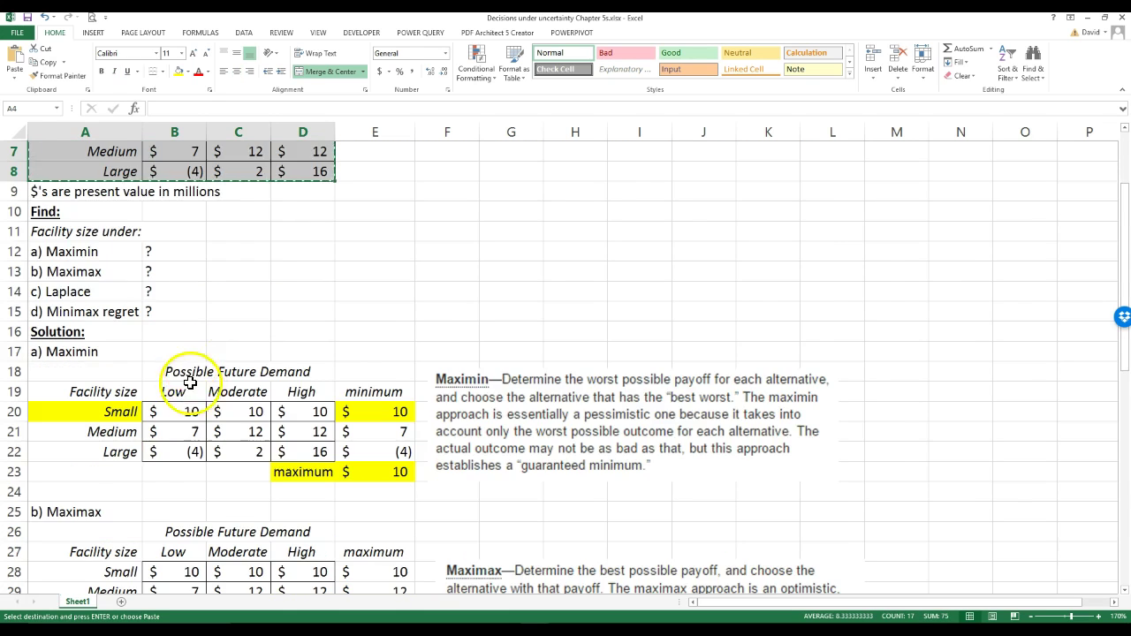
scroll(192, 372, down, 7)
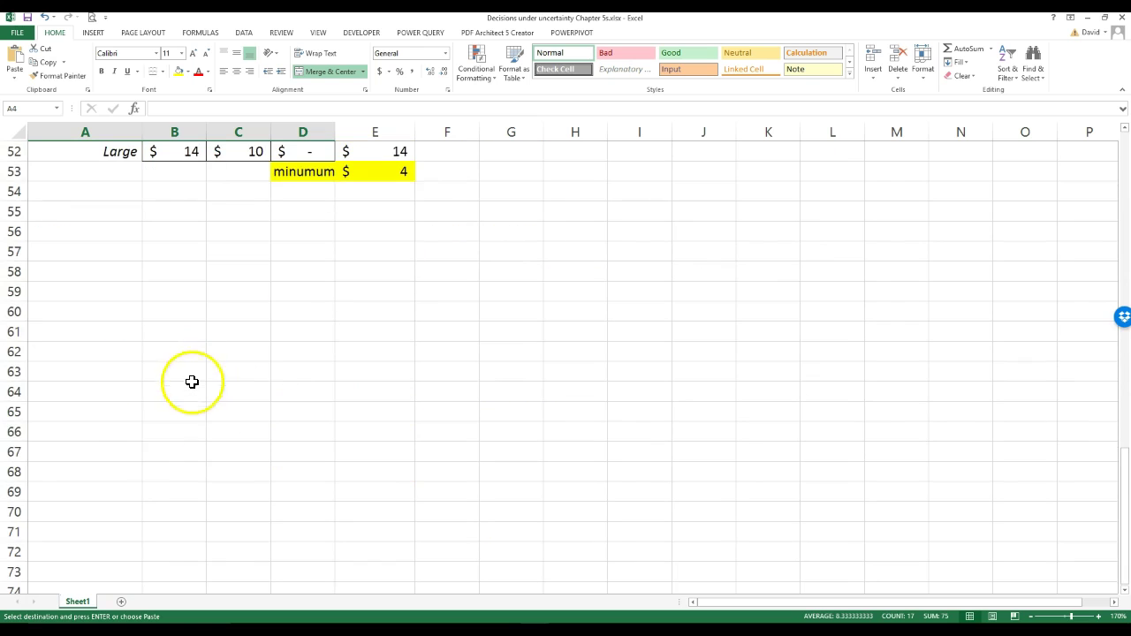
click(92, 233)
right_click(92, 233)
click(119, 288)
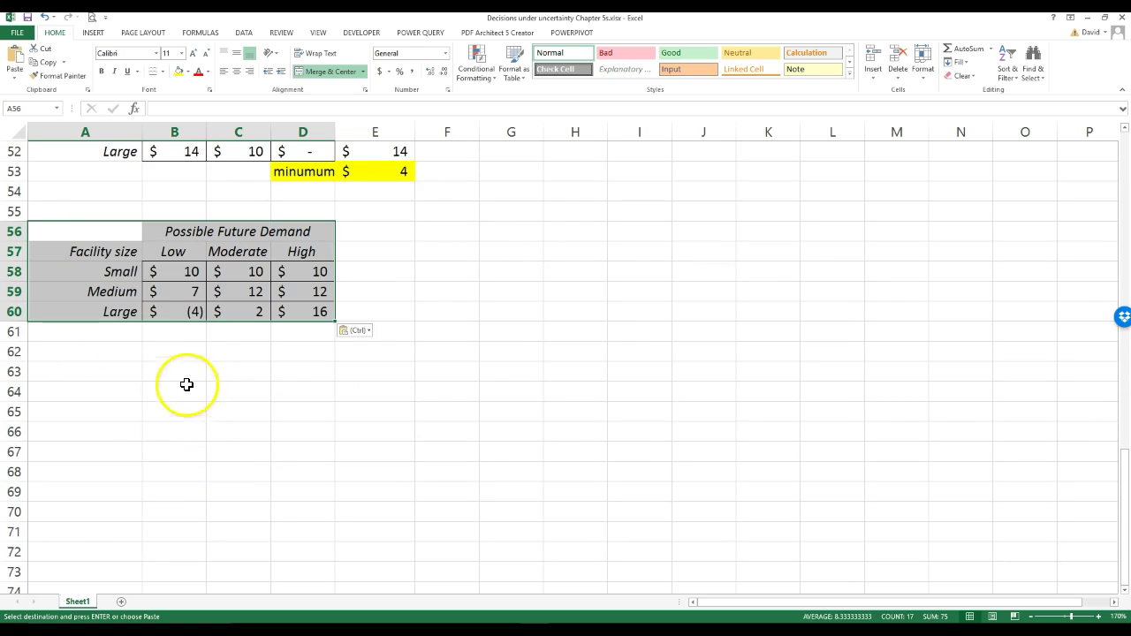
Step: Insert a blank row 57 in the pasted table, between Possible Future Demand and the Low, Moderate and High headings
click(174, 327)
click(168, 254)
drag(13, 252, 9, 311)
drag(112, 240, 181, 251)
Step: Enter the demand probabilities 25%, 50% and 25% in B57:D57 above Low, Moderate and High
click(181, 252)
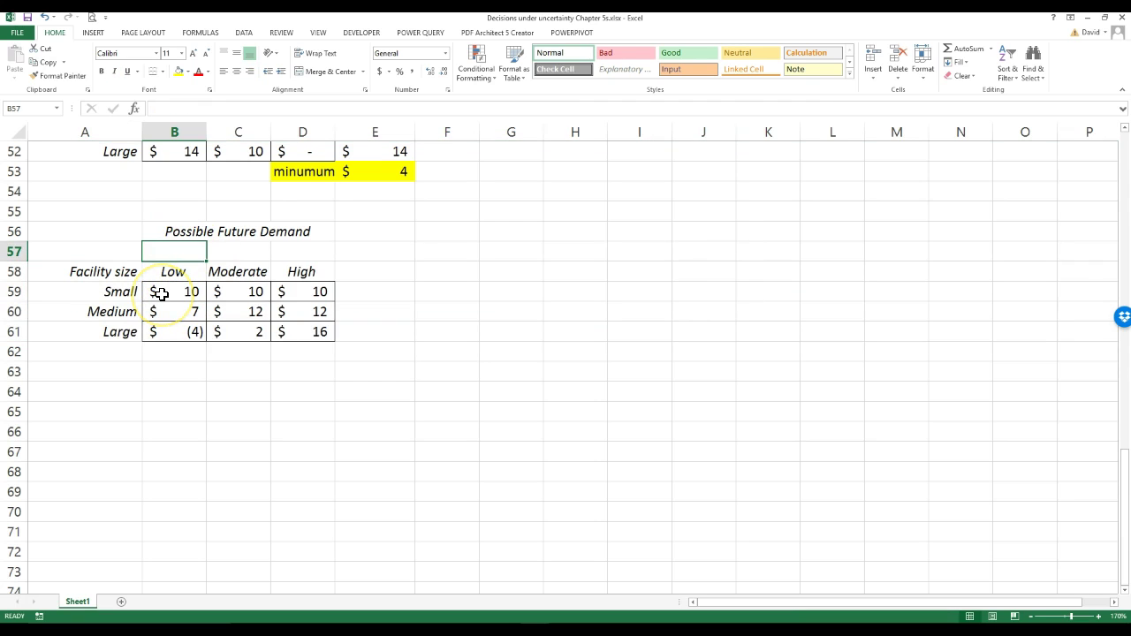
text(25)
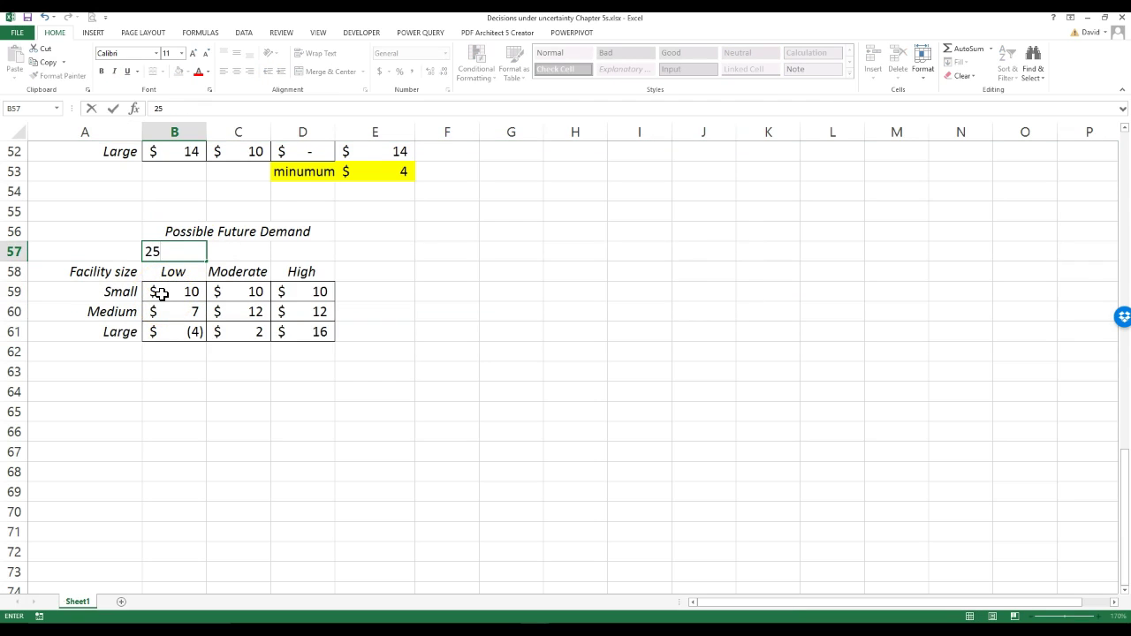
text(%)
key(Tab)
text(5)
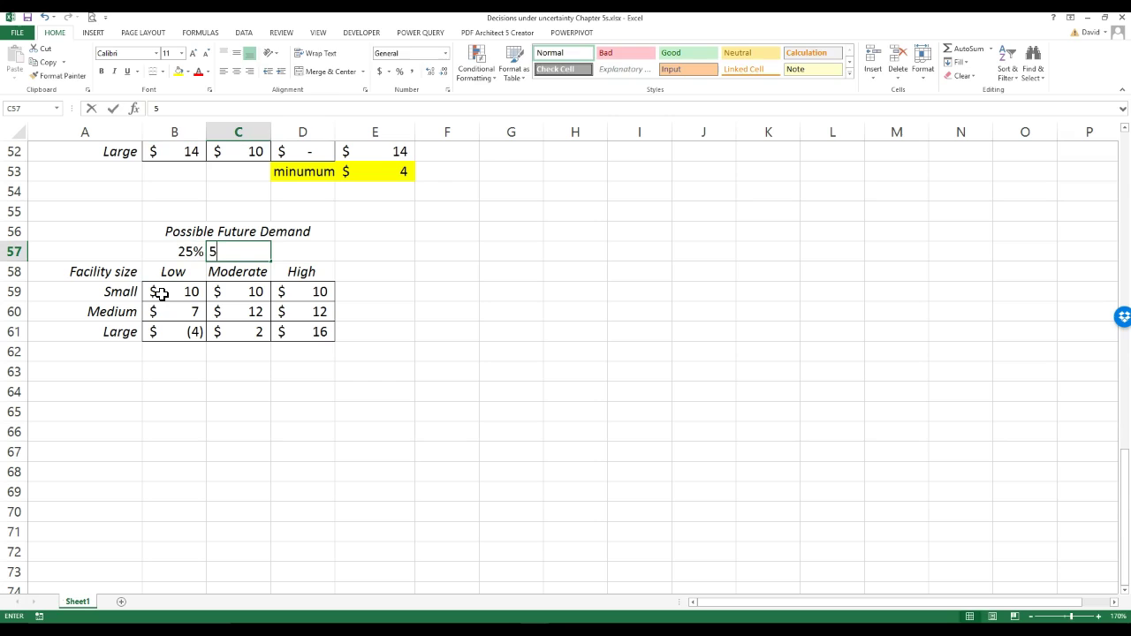
text(0)
key(Tab)
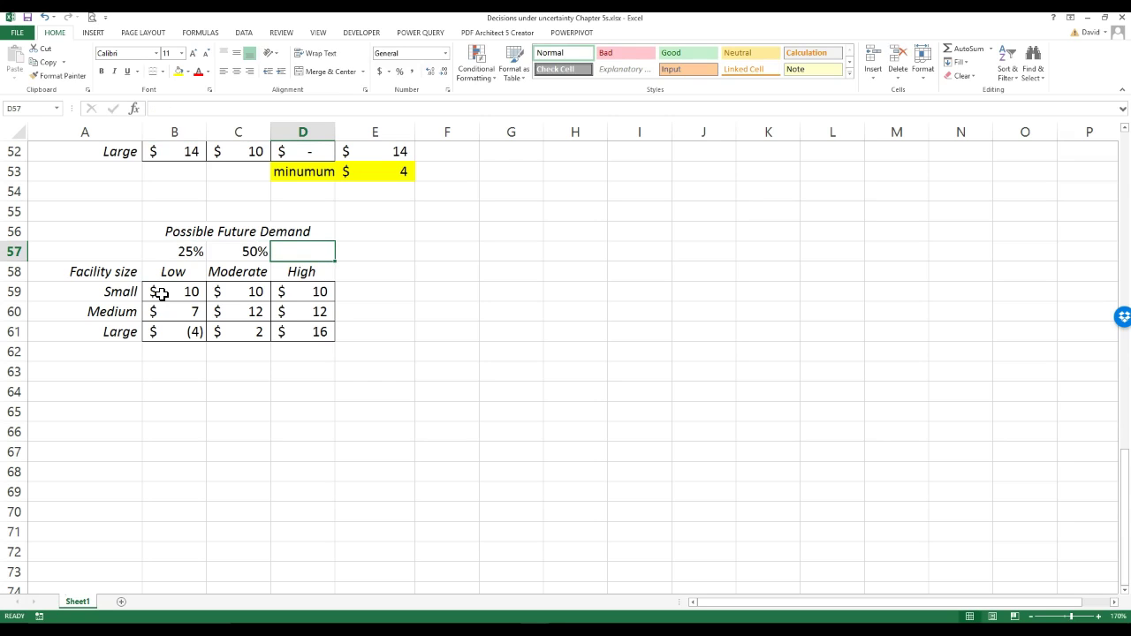
text(25%)
key(Return)
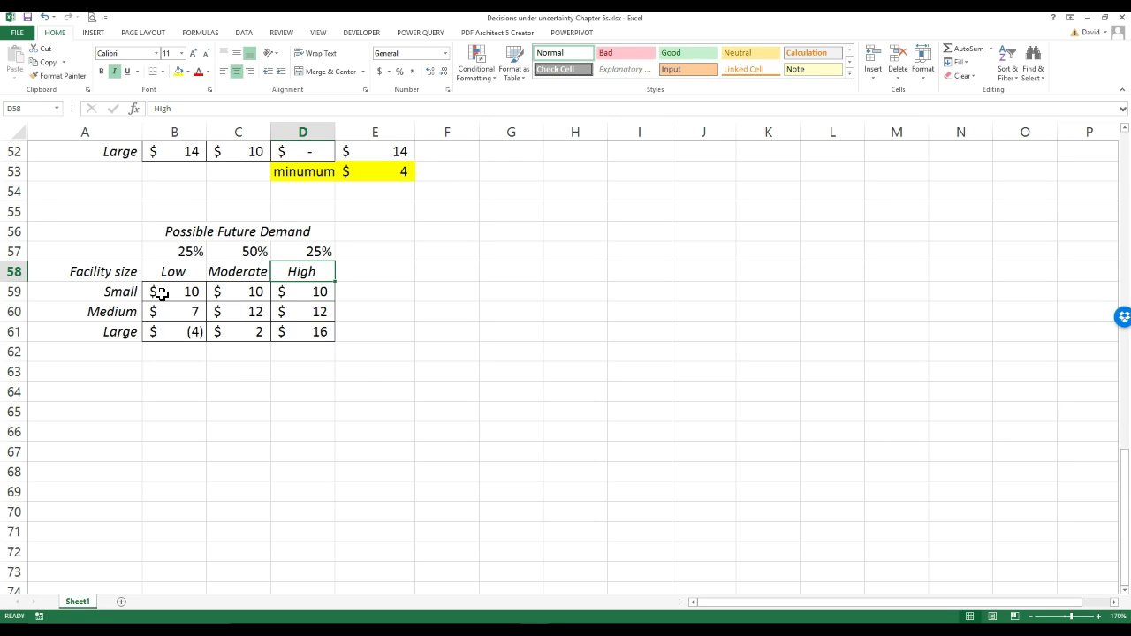
click(182, 292)
click(183, 253)
click(239, 253)
click(298, 253)
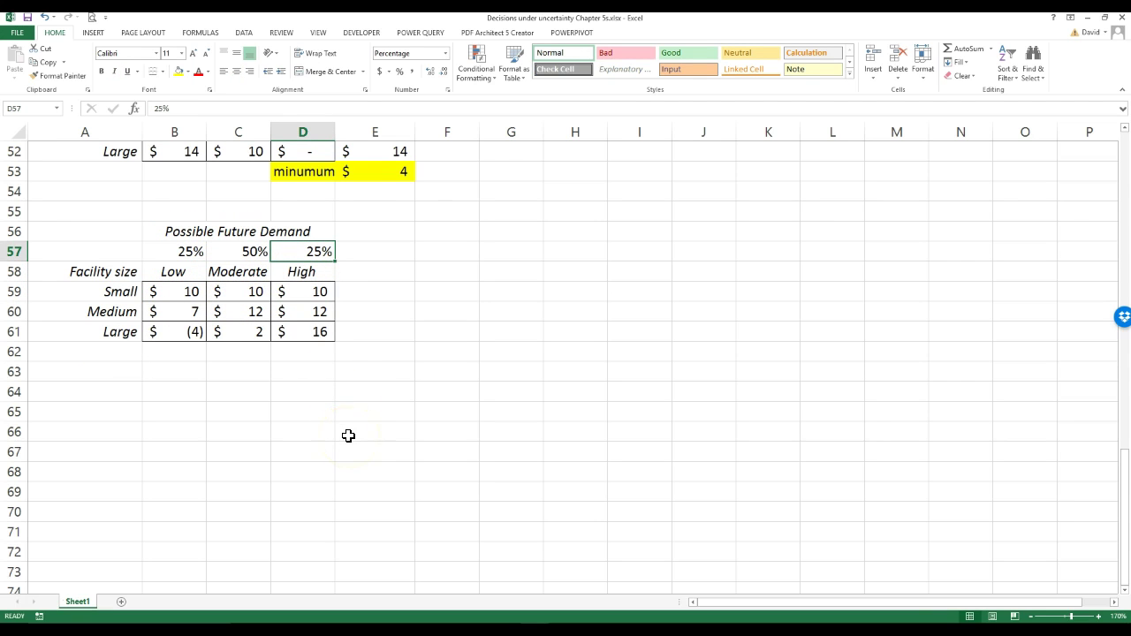
Step: Add the heading "expected value" in E58 and autofit column E to it
click(375, 273)
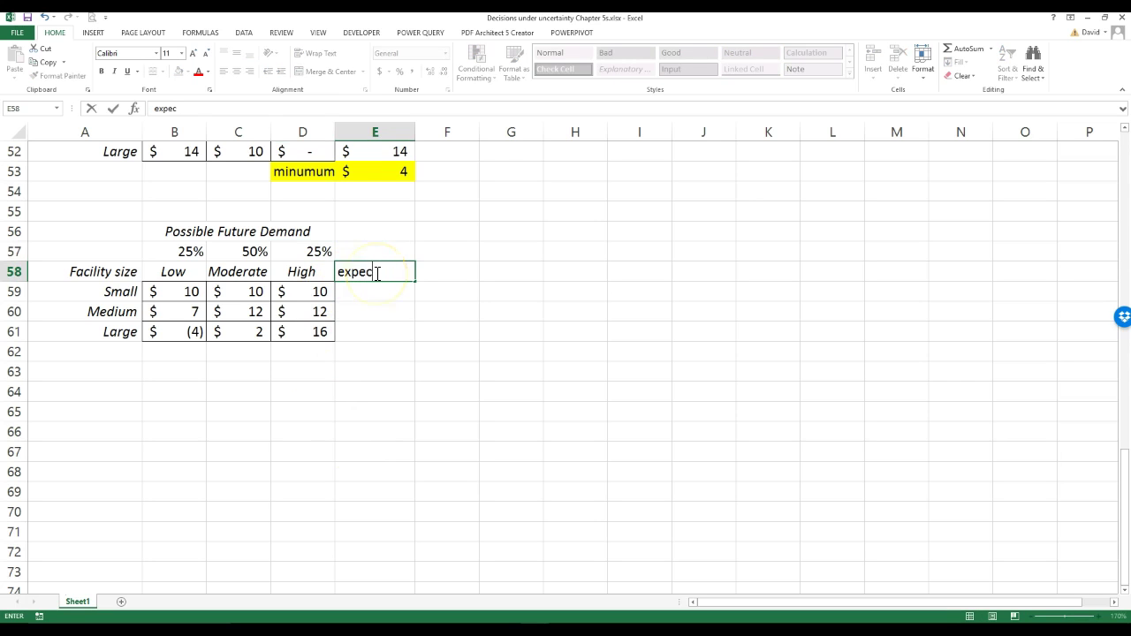
text(ed valu)
key(Return)
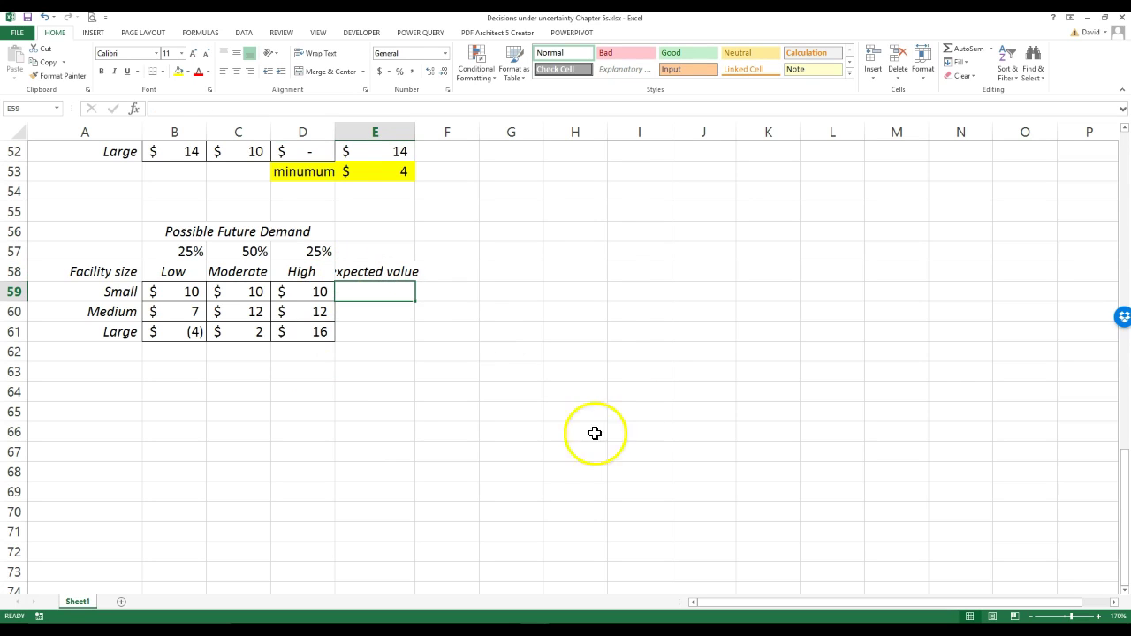
double_click(419, 131)
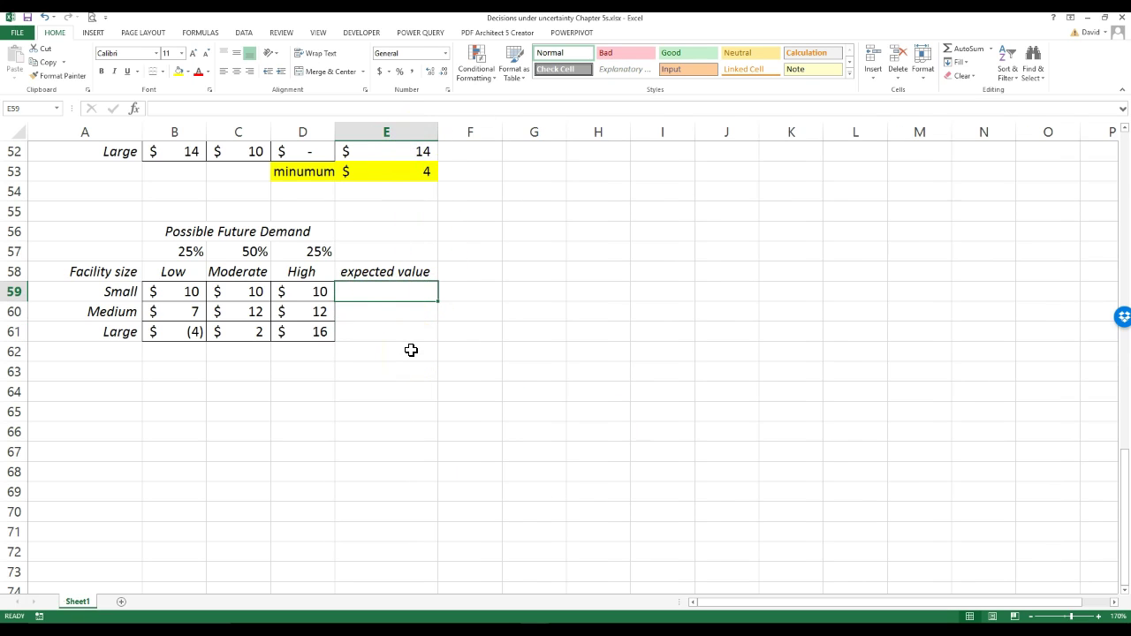
Step: Calculate the Small facility's expected value in E59 with =SUMPRODUCT($B$57:$D$57,B59:D59)
drag(168, 233, 256, 256)
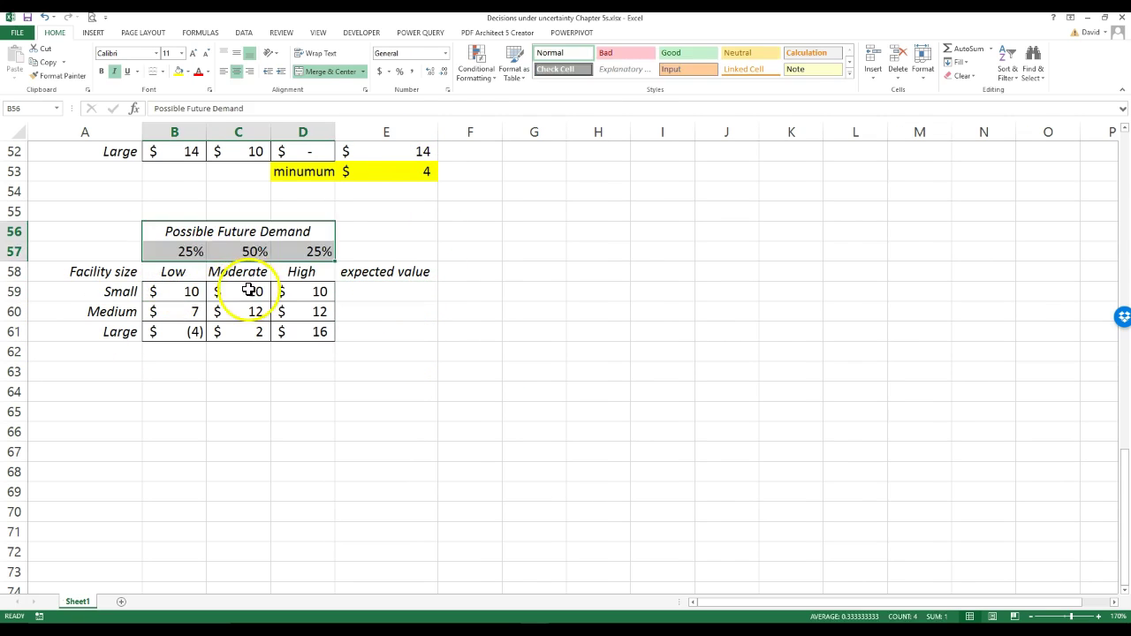
click(249, 290)
click(318, 293)
click(360, 284)
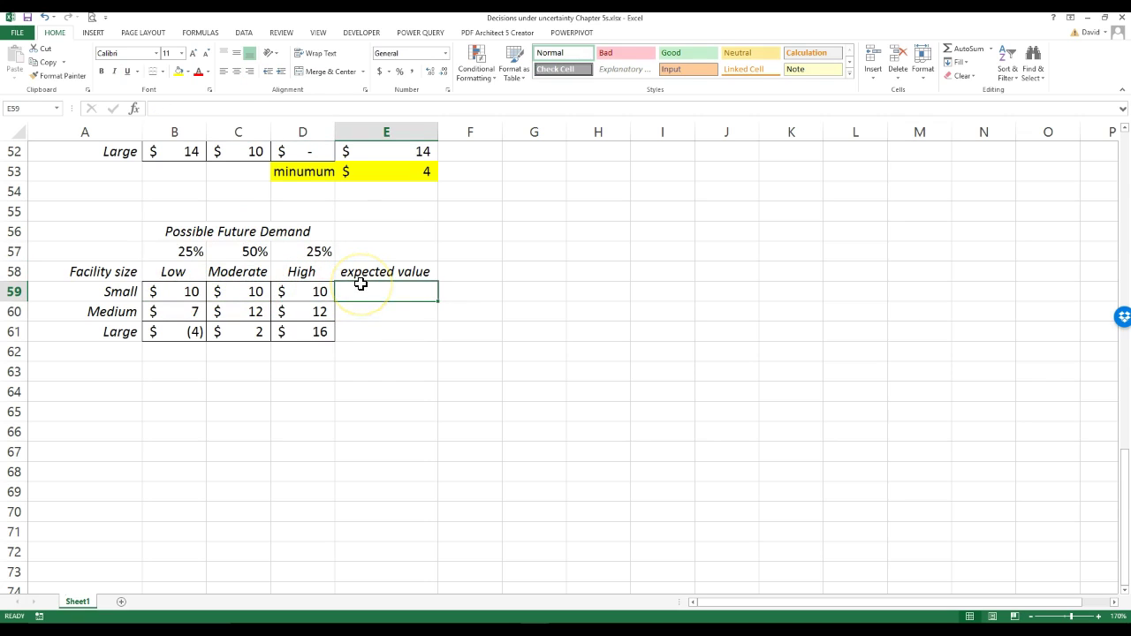
text(=sumproc)
key(BackSpace)
key(BackSpace)
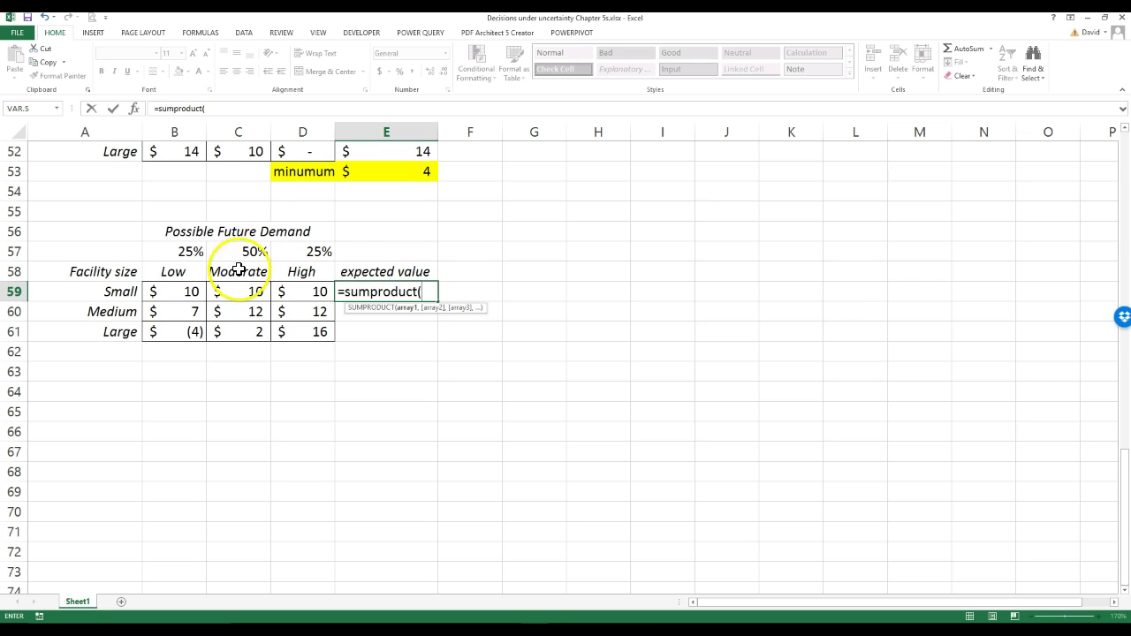
drag(189, 252, 316, 252)
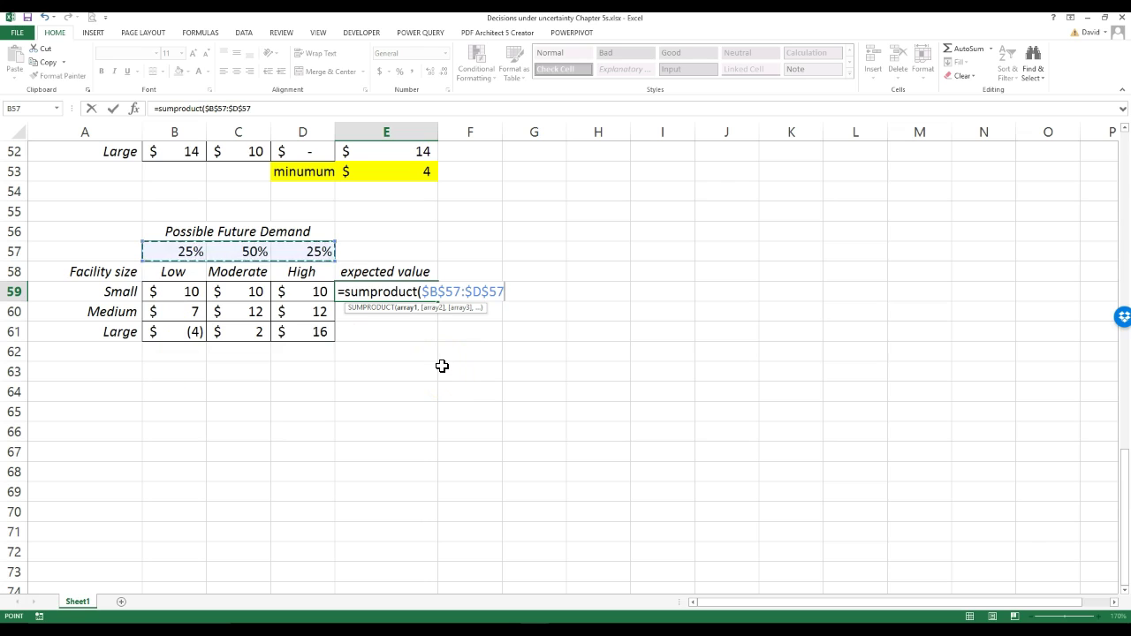
text(,)
drag(176, 292, 302, 294)
key(Return)
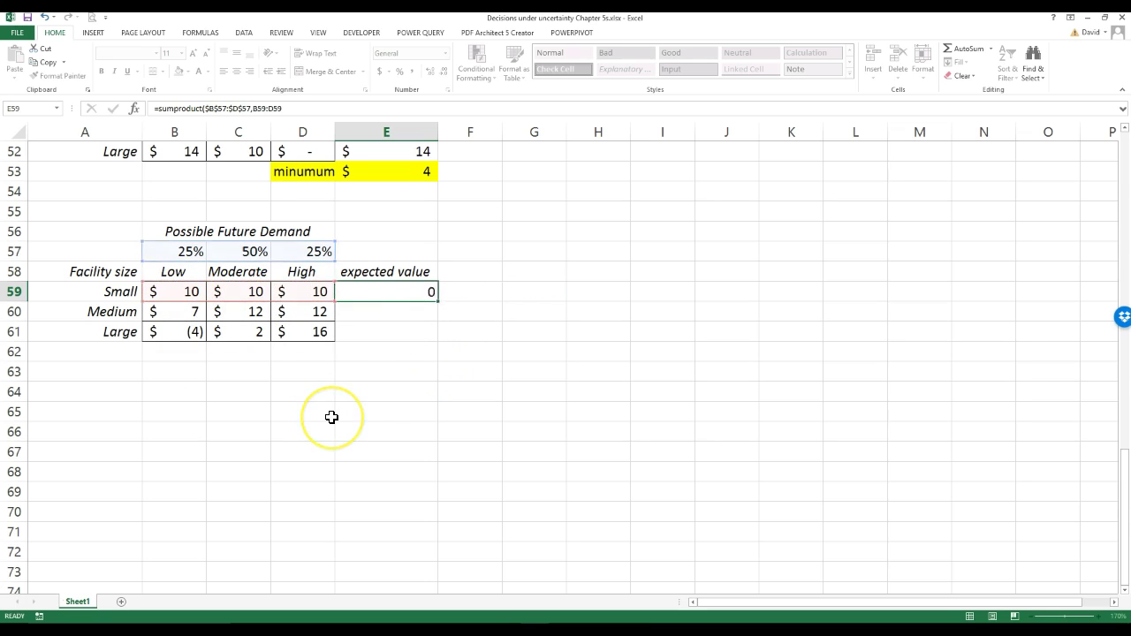
Step: Fill the expected value formula from E59 down to E61 for the Medium and Large facilities
click(400, 293)
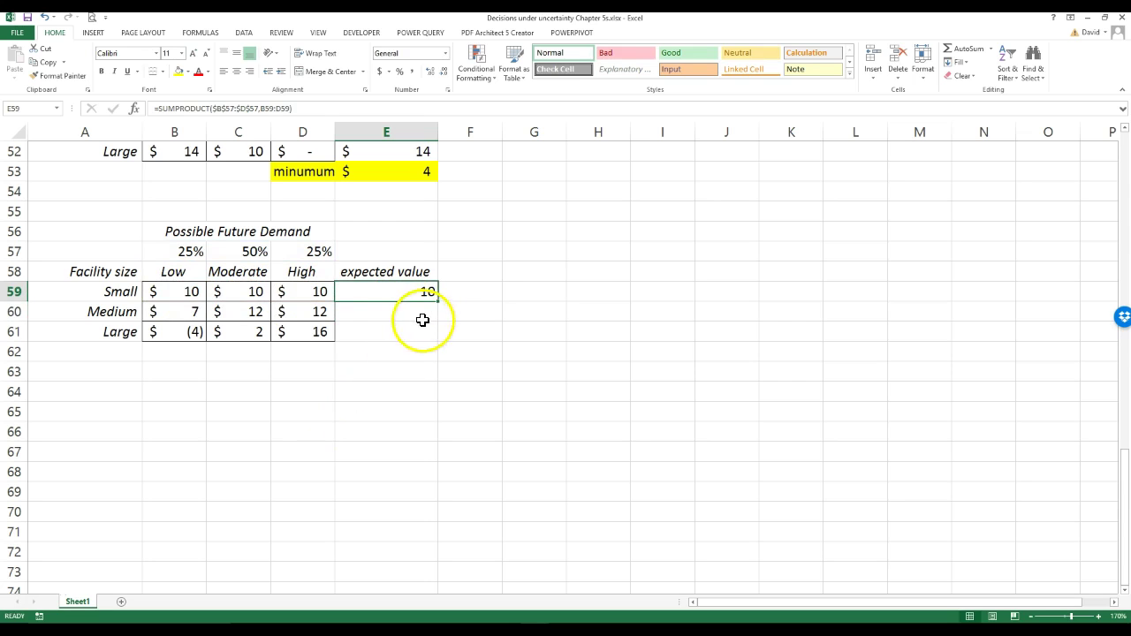
drag(440, 302, 434, 334)
click(429, 386)
Step: Highlight the Medium row A60:E60 of the expected value table with yellow fill
drag(113, 311, 371, 311)
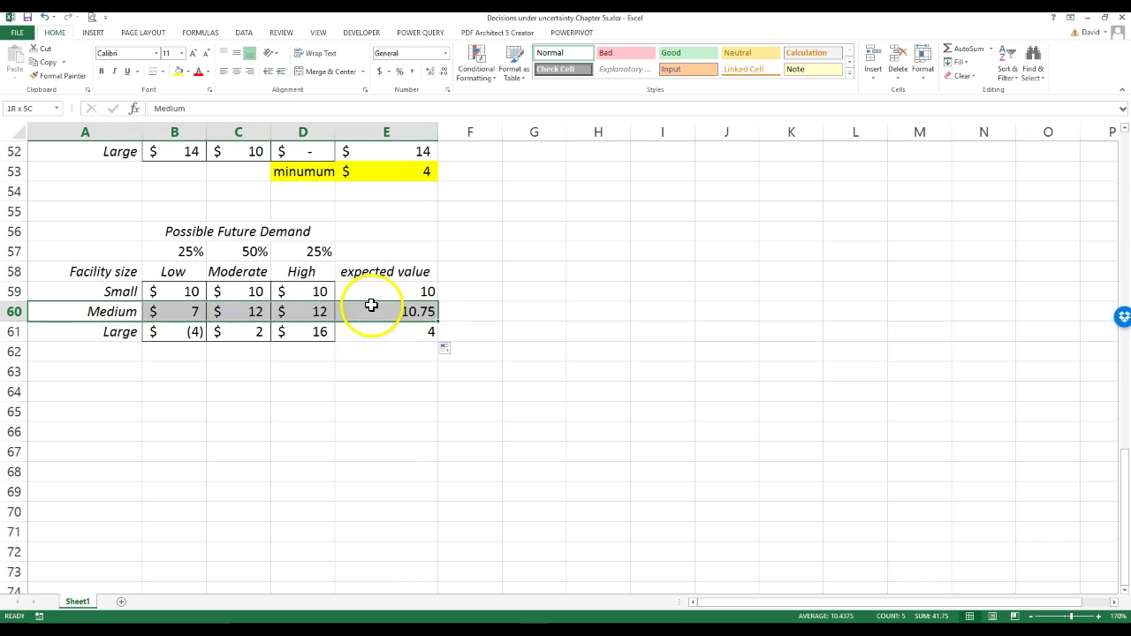
click(180, 71)
click(302, 450)
Step: Examine the demand probabilities, the four methods' tables and the complete expected value table in A56:E61
drag(185, 248, 307, 251)
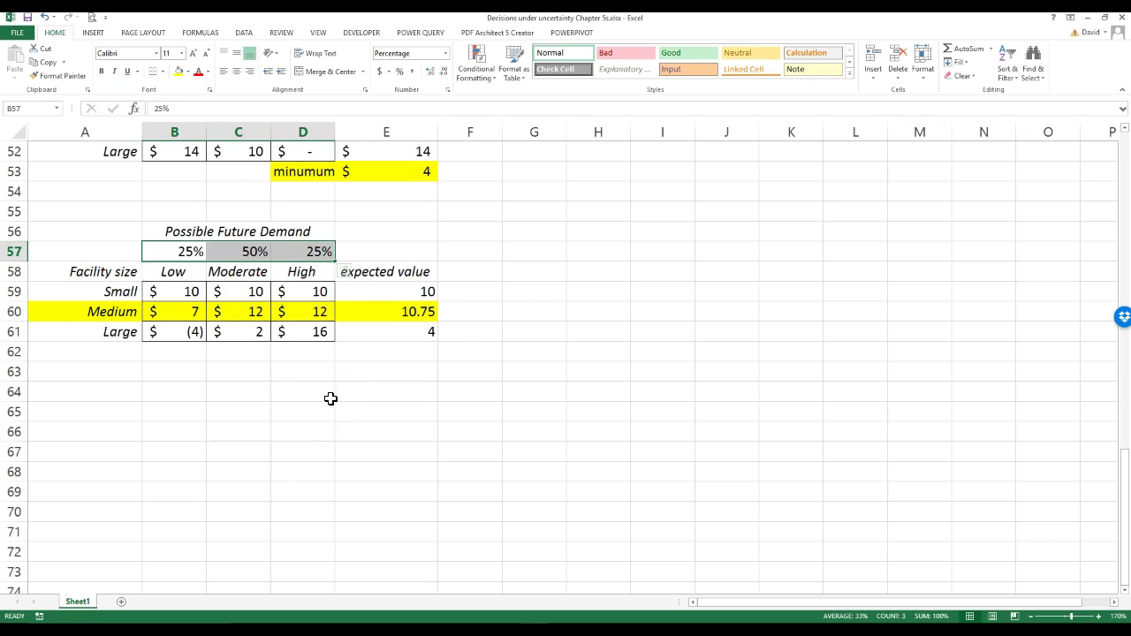
click(189, 250)
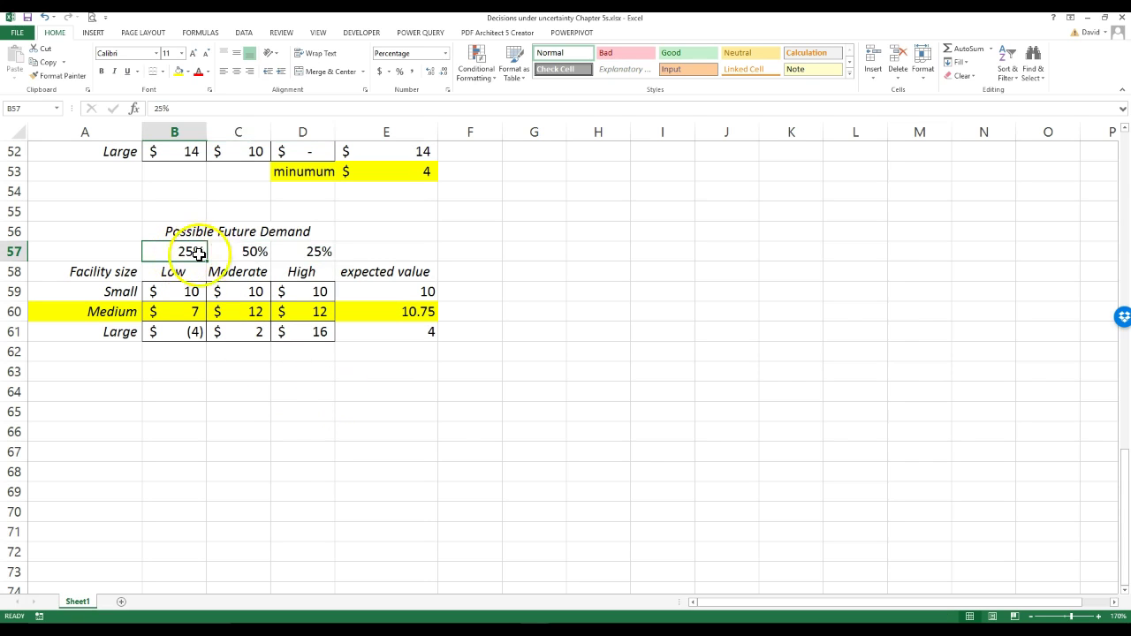
click(252, 251)
click(308, 251)
scroll(292, 434, up, 16)
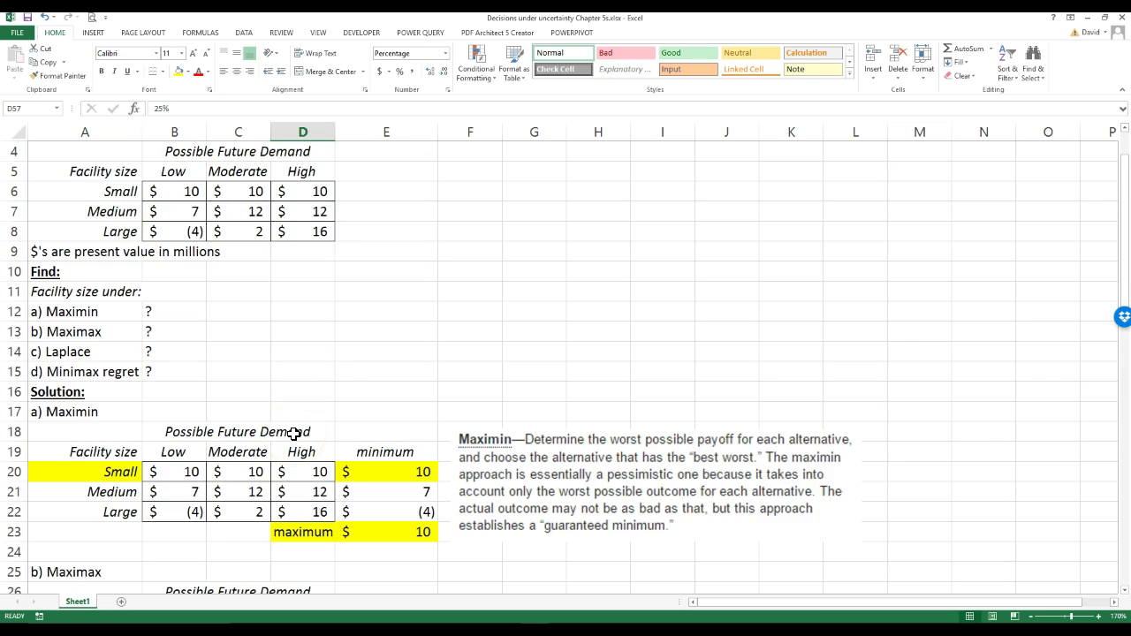
scroll(176, 477, down, 6)
scroll(182, 560, down, 9)
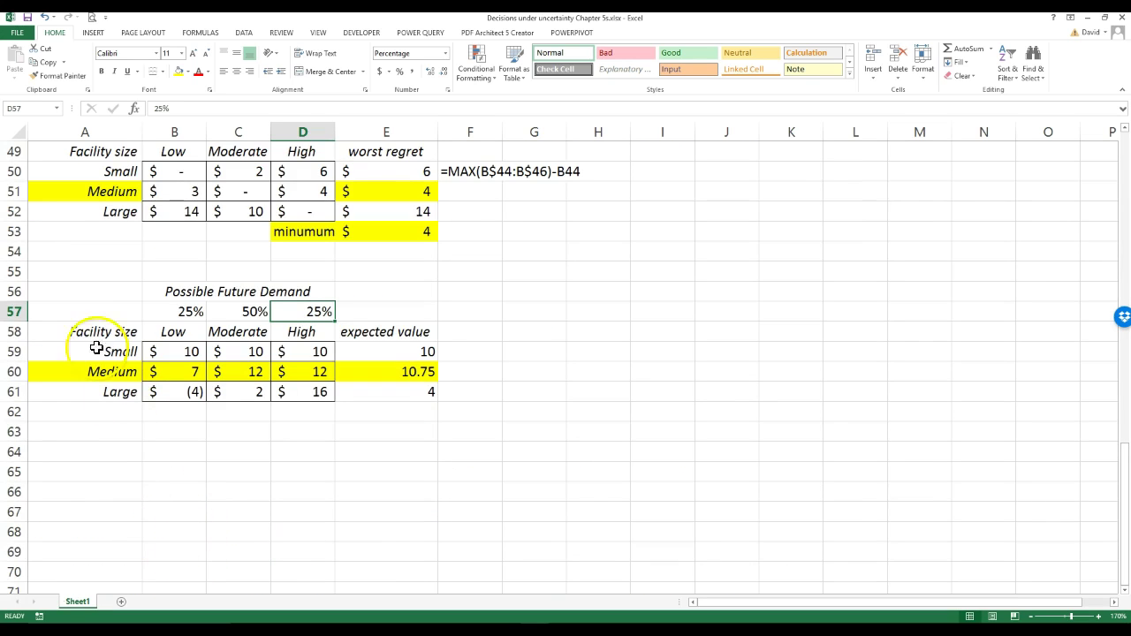
drag(76, 291, 392, 396)
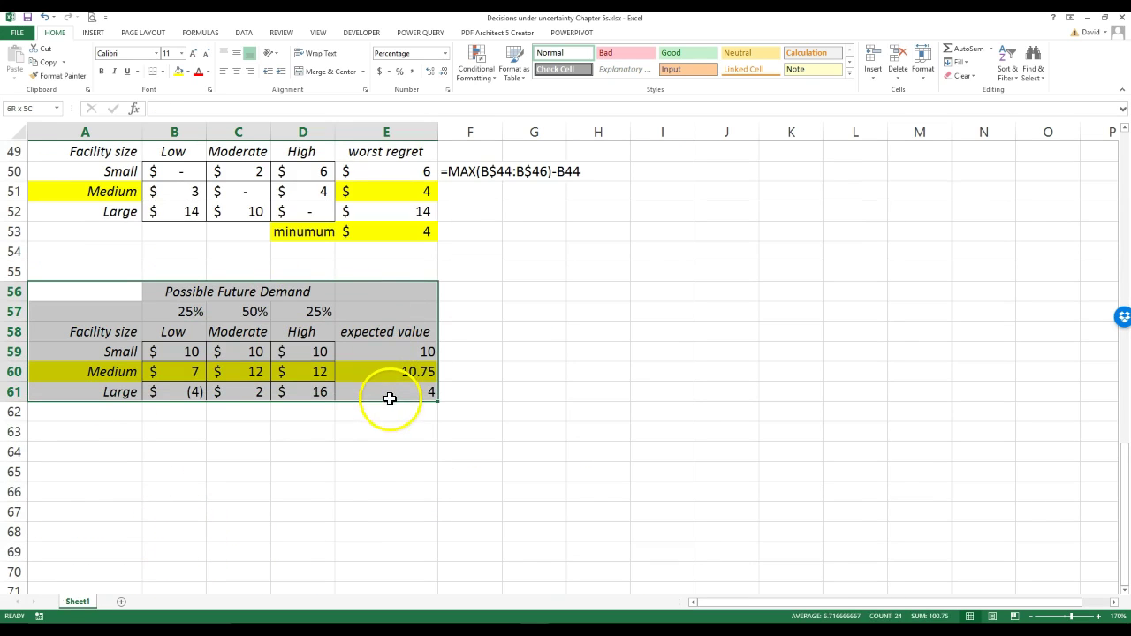
Step: Display the formula of the Small facility's expected value as text in F59 with FORMULATEXT of E59
drag(202, 311, 300, 318)
click(371, 330)
click(343, 352)
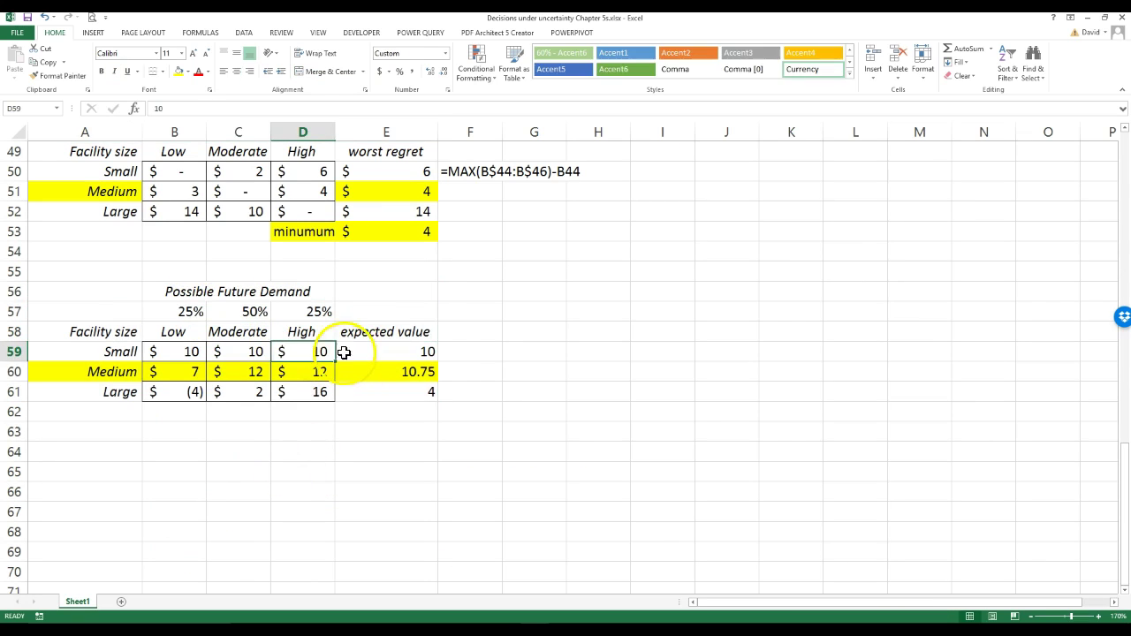
click(473, 353)
text(=form)
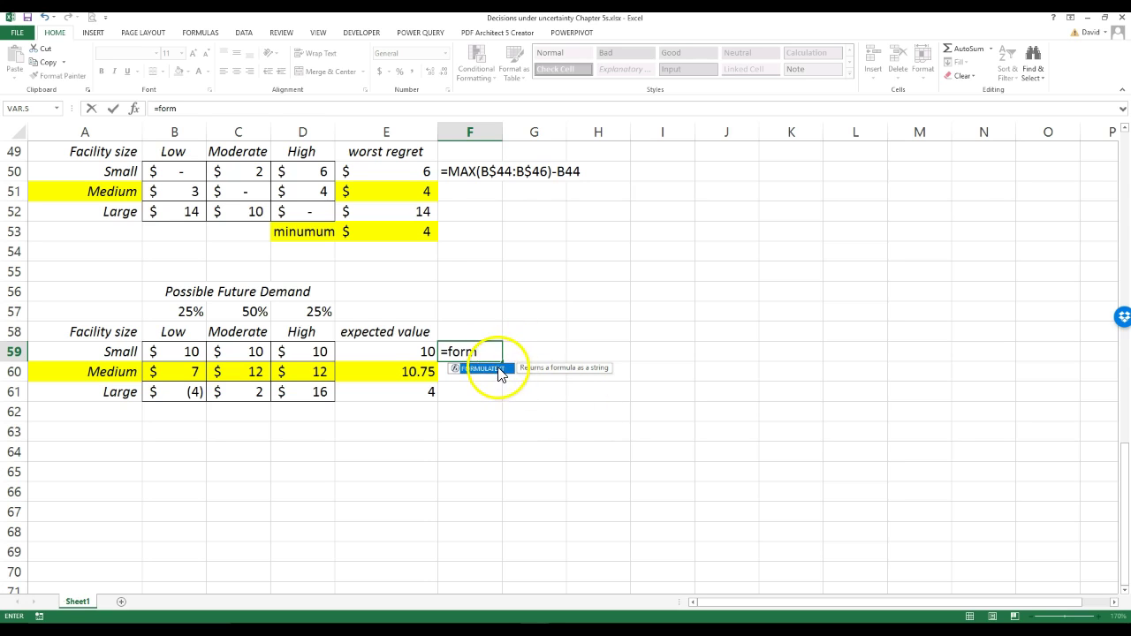
double_click(497, 368)
click(424, 352)
key(Return)
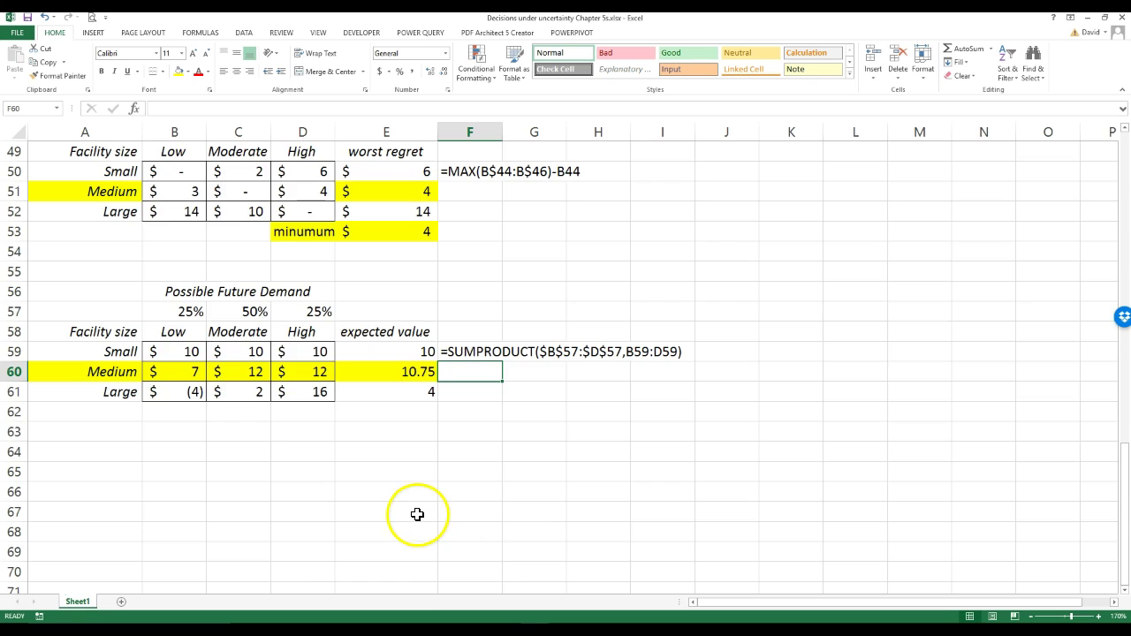
Step: Examine the given payoffs, the questions and the Maximin table's payoffs and row minimums
scroll(416, 515, up, 16)
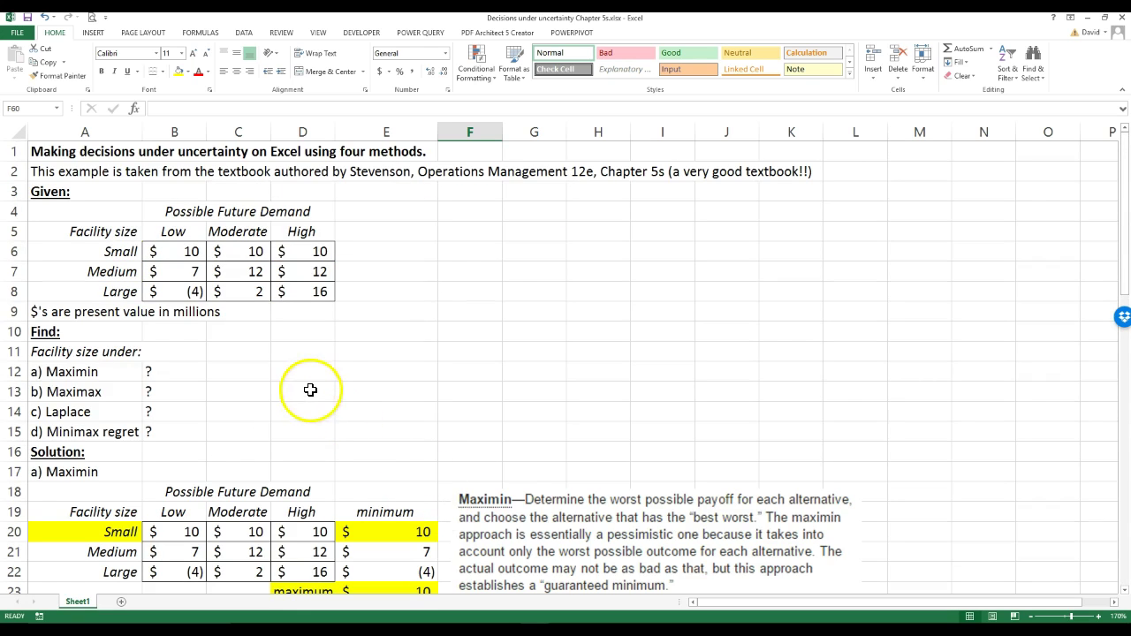
scroll(308, 389, down, 2)
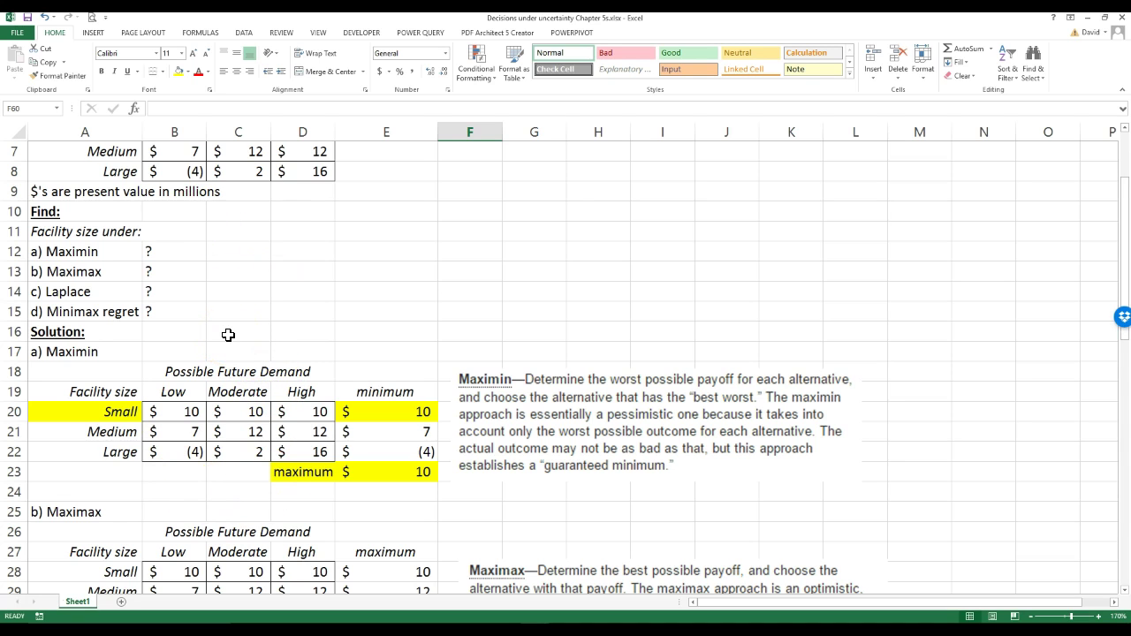
scroll(227, 335, up, 2)
scroll(227, 334, down, 2)
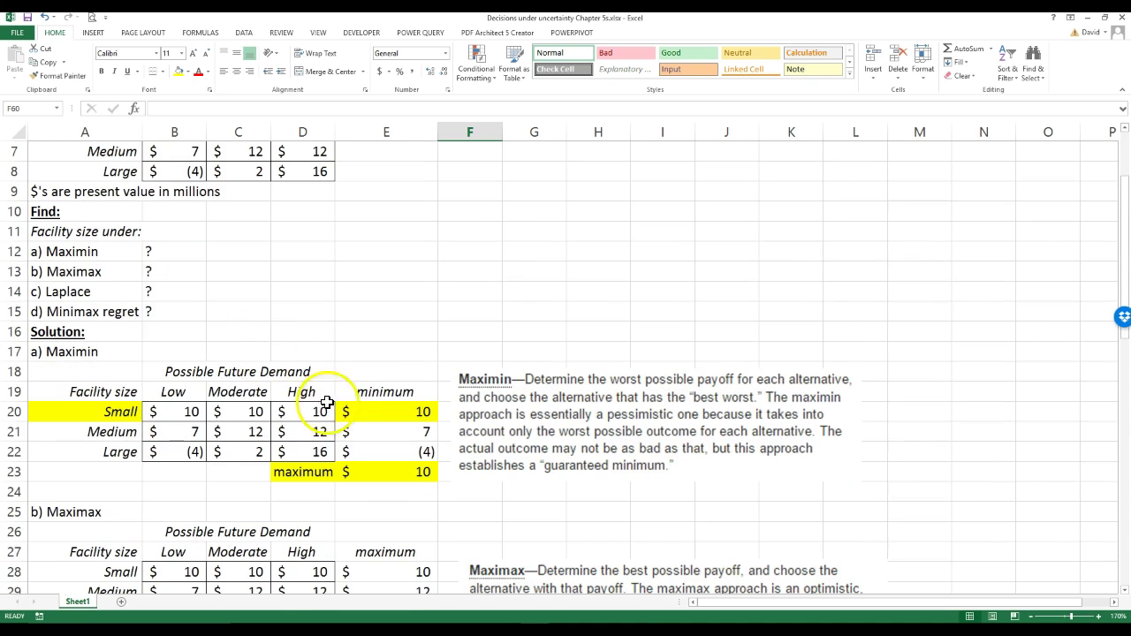
click(218, 410)
key(Right)
key(Right)
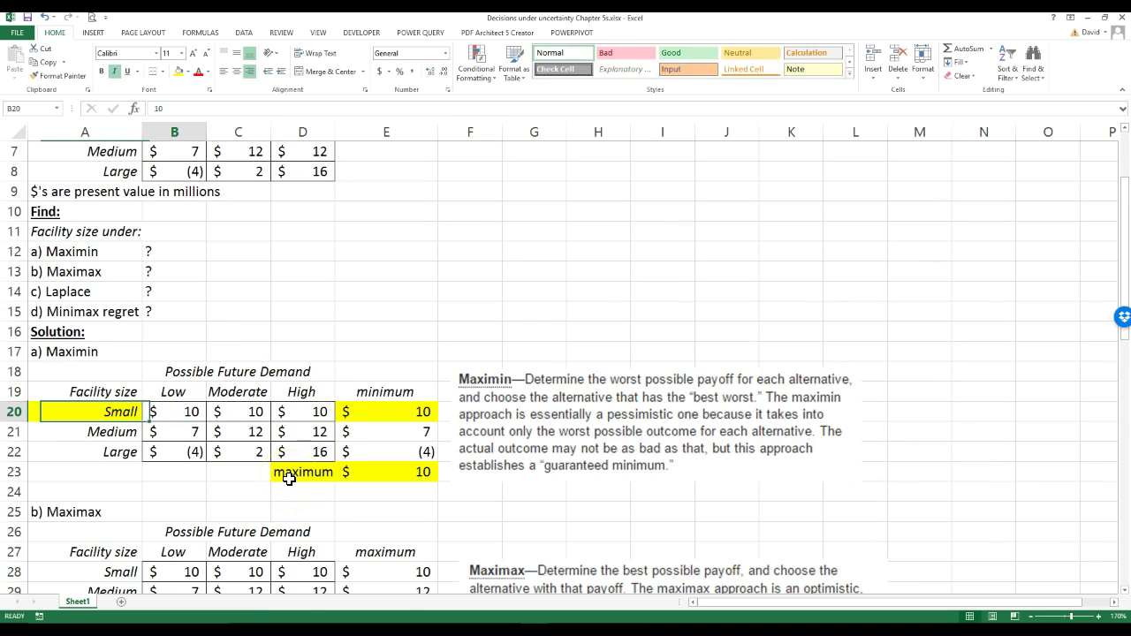
key(Down)
key(Down)
key(Up)
key(Up)
key(Down)
key(Down)
Step: Test a Moderate-demand payoff of 8 for the Small facility in C20 of the Maximin table and undo the change
click(237, 412)
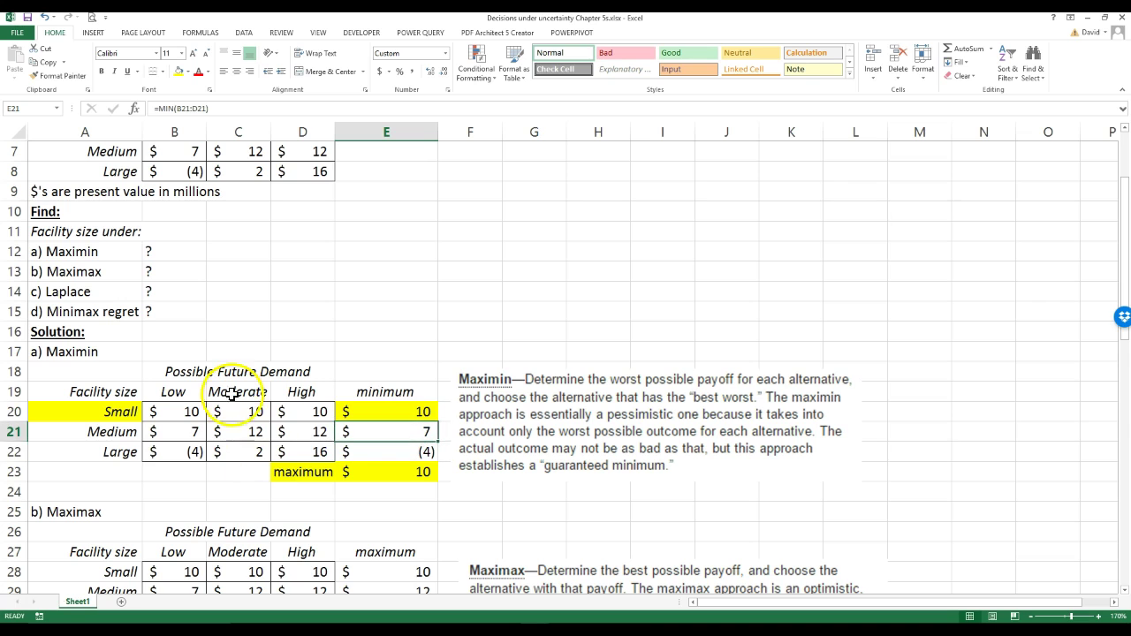
text(8)
key(Return)
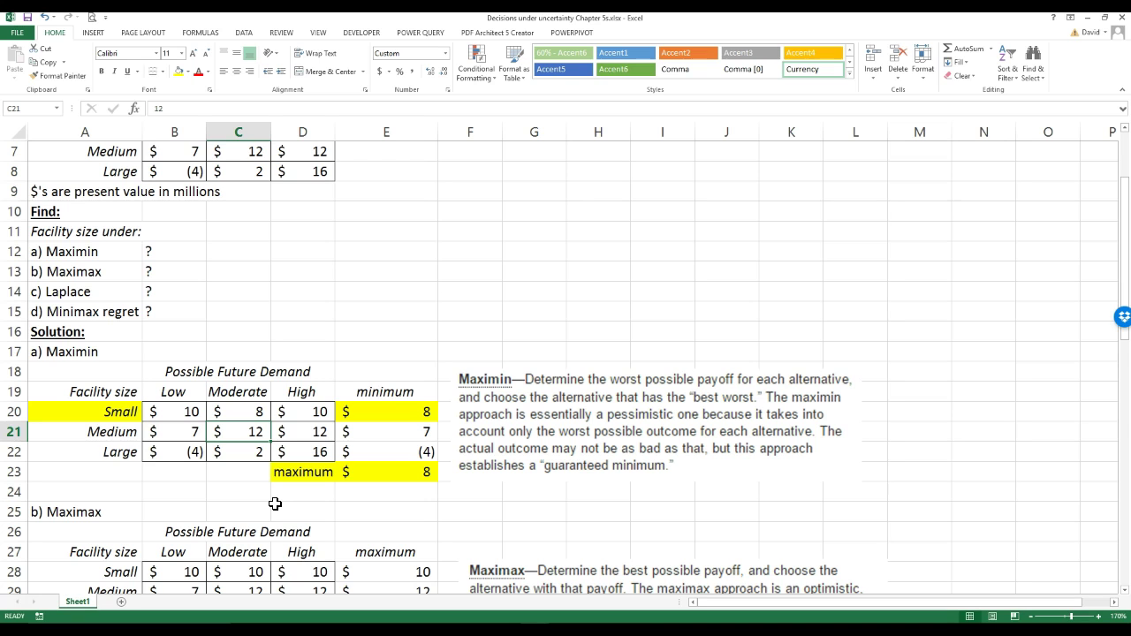
key(ctrl+z)
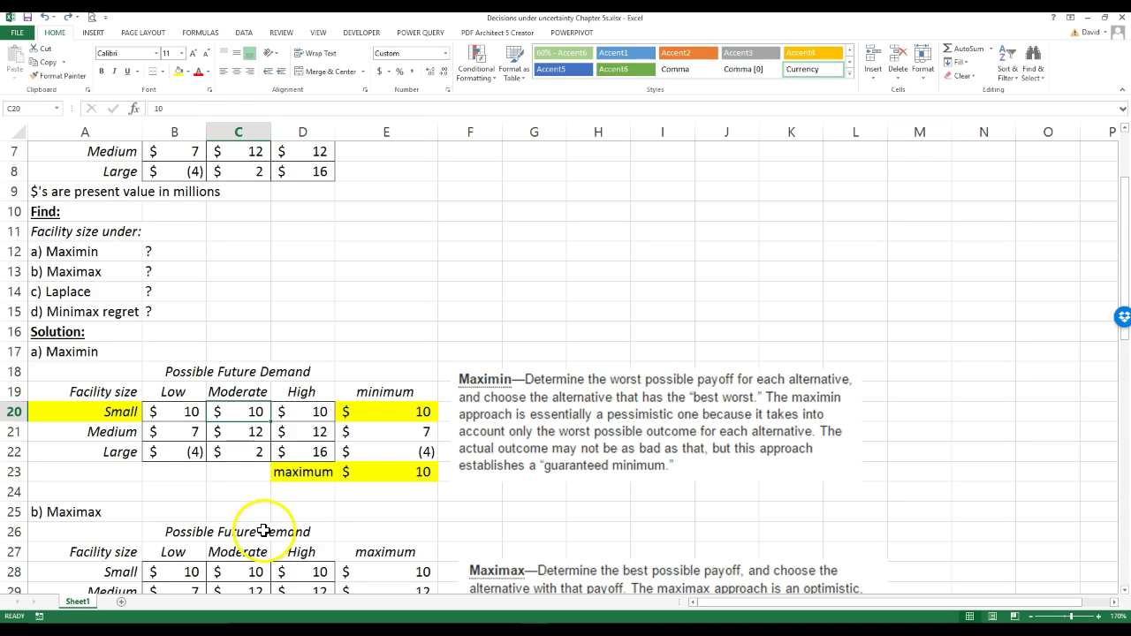
click(262, 527)
scroll(260, 527, down, 4)
scroll(258, 523, up, 6)
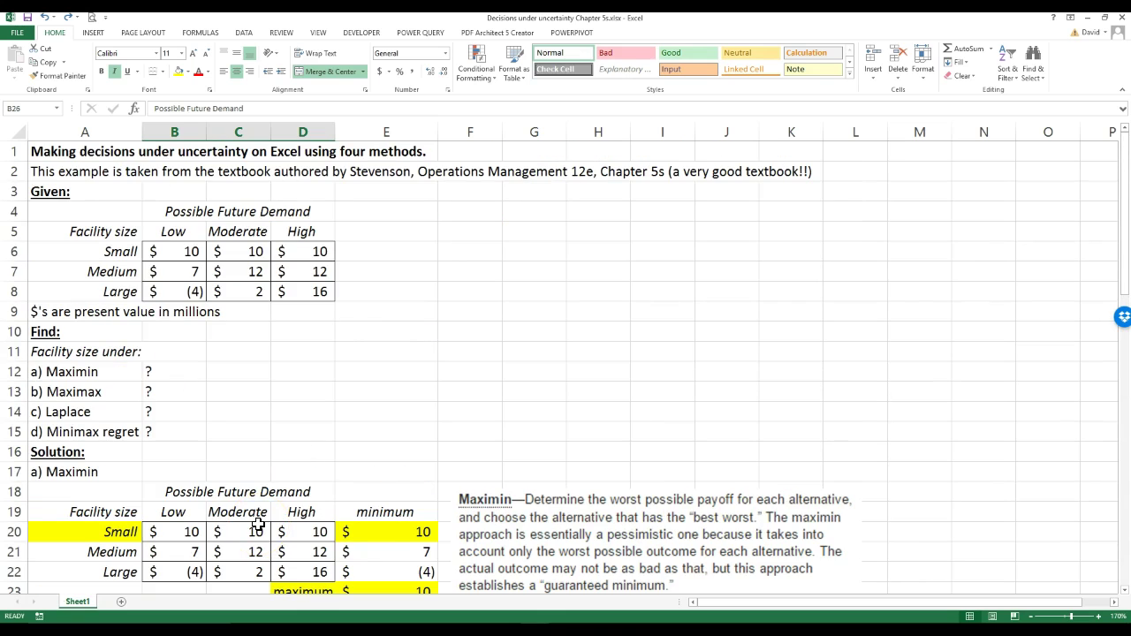